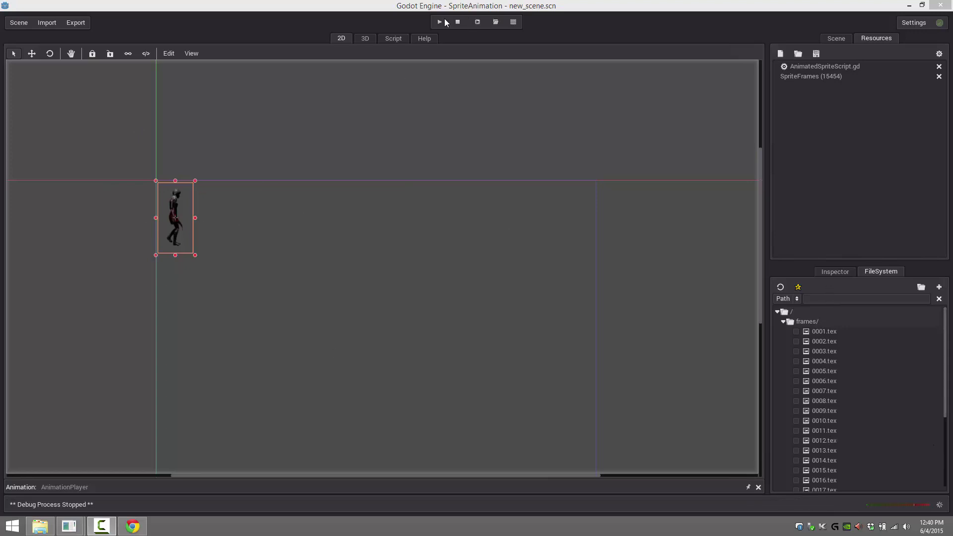
Step: Open the AnimatedSprite script for review, test-run the project, and close the game window
{"action": "left_click", "coordinate": [391, 39]}
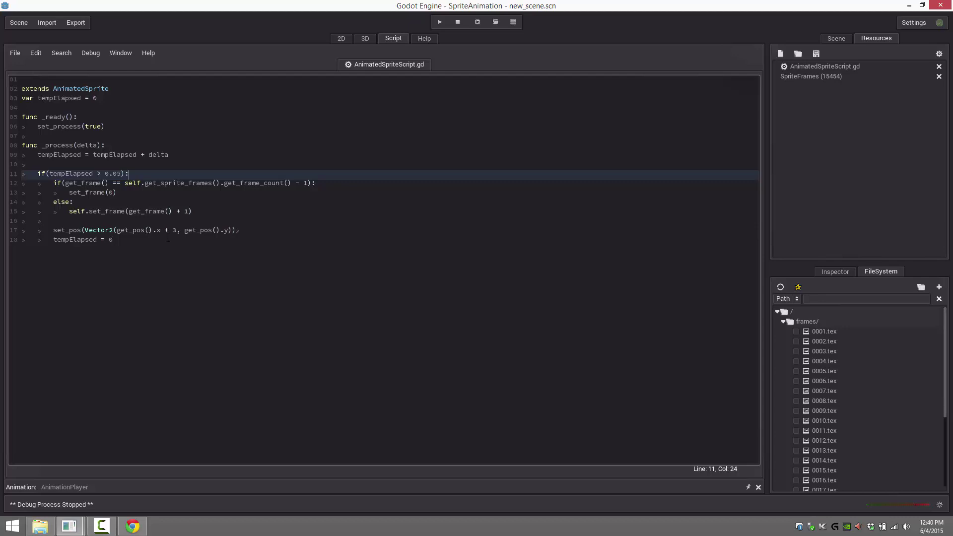
{"action": "left_click", "coordinate": [439, 22]}
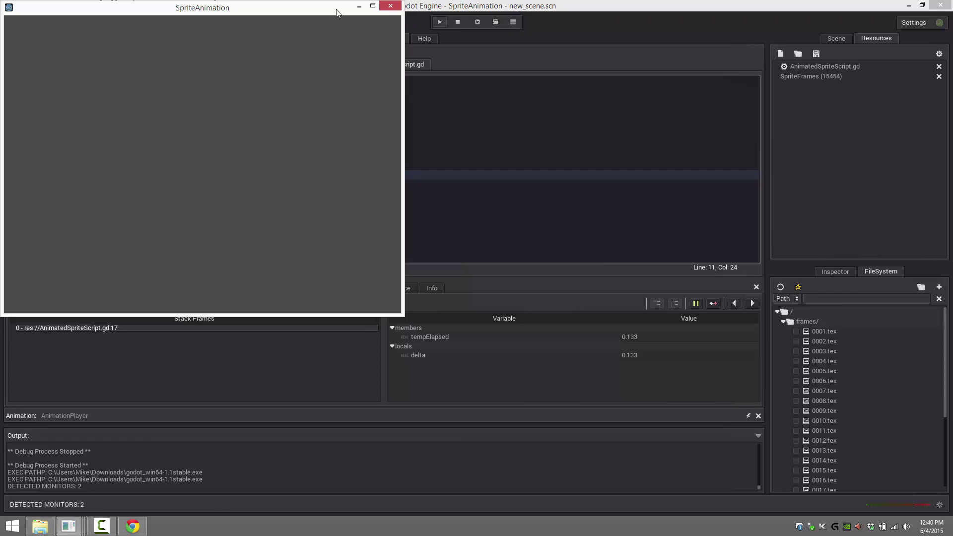
{"action": "left_click", "coordinate": [391, 5]}
Step: Replace the whole body of the _process function with pass, and test-run the project
{"action": "left_click", "coordinate": [252, 231]}
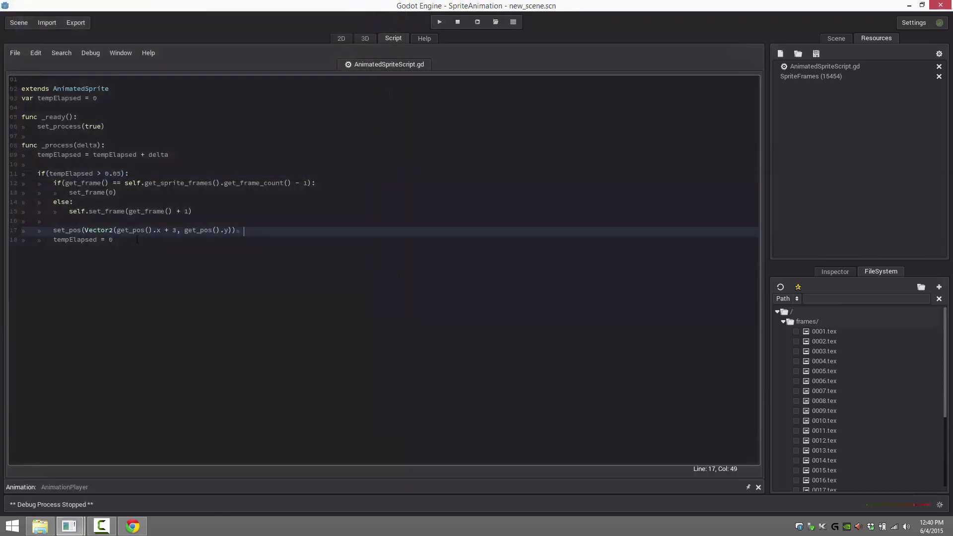
{"action": "left_click_drag", "start_coordinate": [137, 239], "coordinate": [20, 154]}
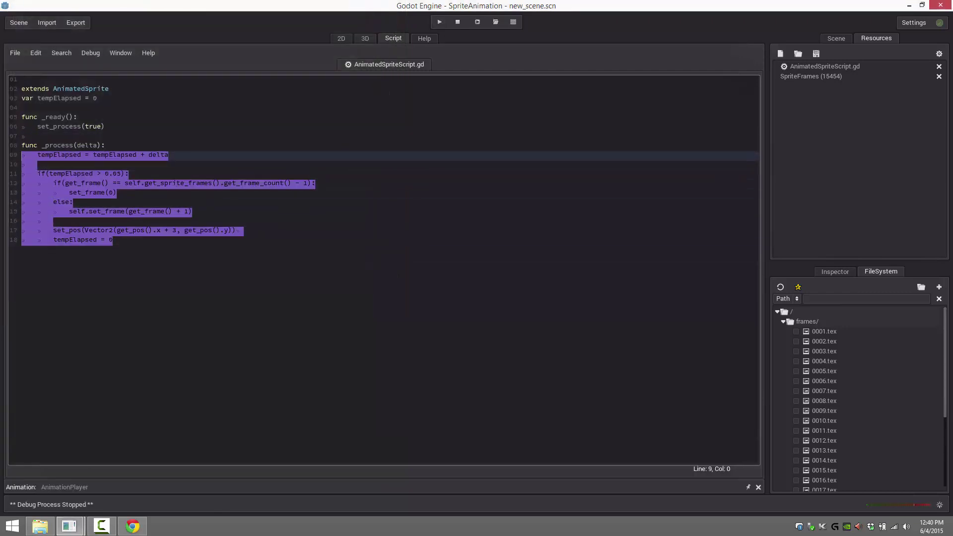
{"action": "key", "text": "BackSpace"}
{"action": "key", "text": "Tab"}
{"action": "type", "text": "pass"}
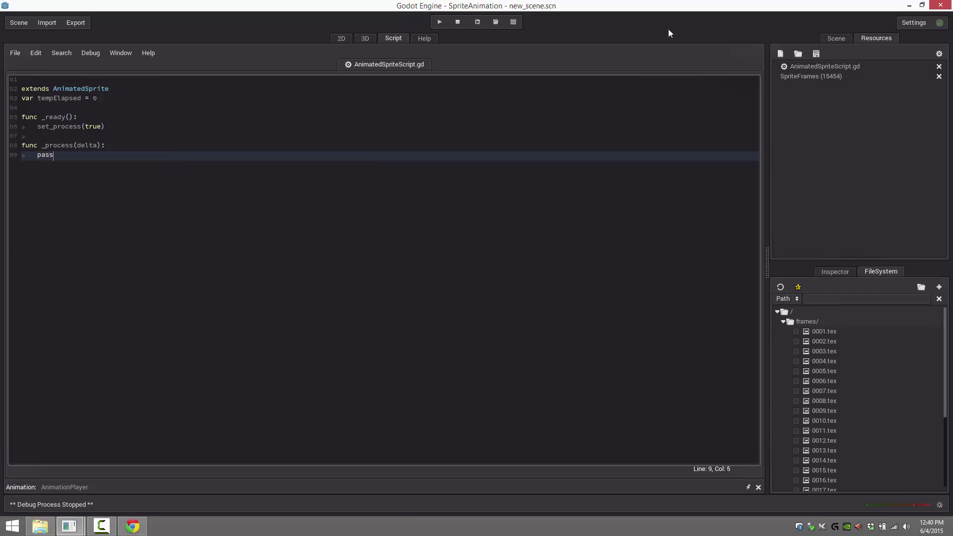
{"action": "left_click", "coordinate": [439, 21]}
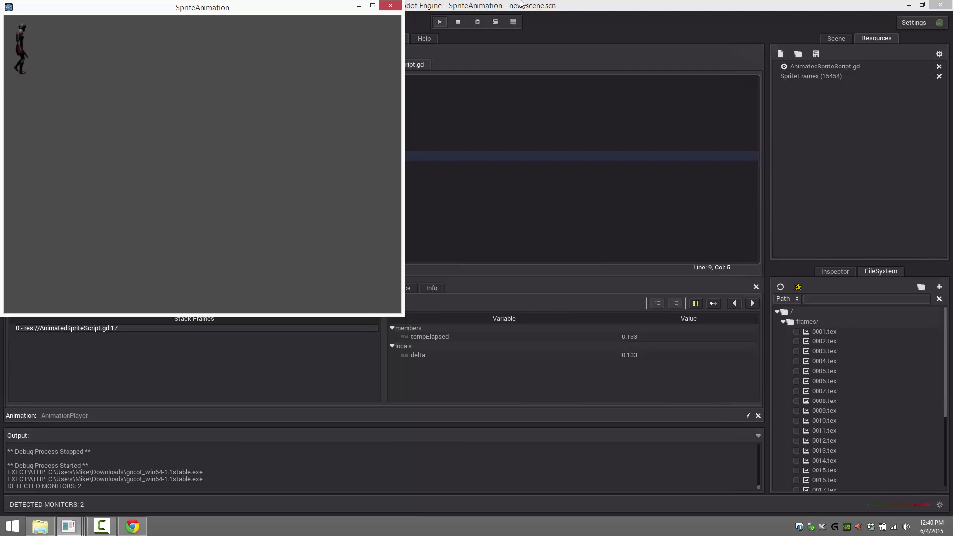
{"action": "left_click", "coordinate": [390, 5]}
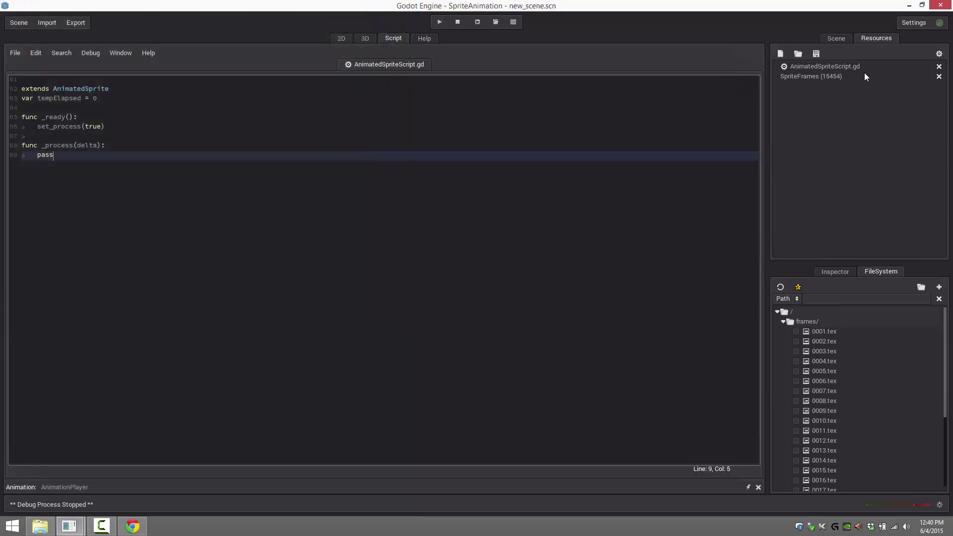
Step: Add an AnimationPlayer node as a child of the root Node
{"action": "left_click", "coordinate": [843, 38]}
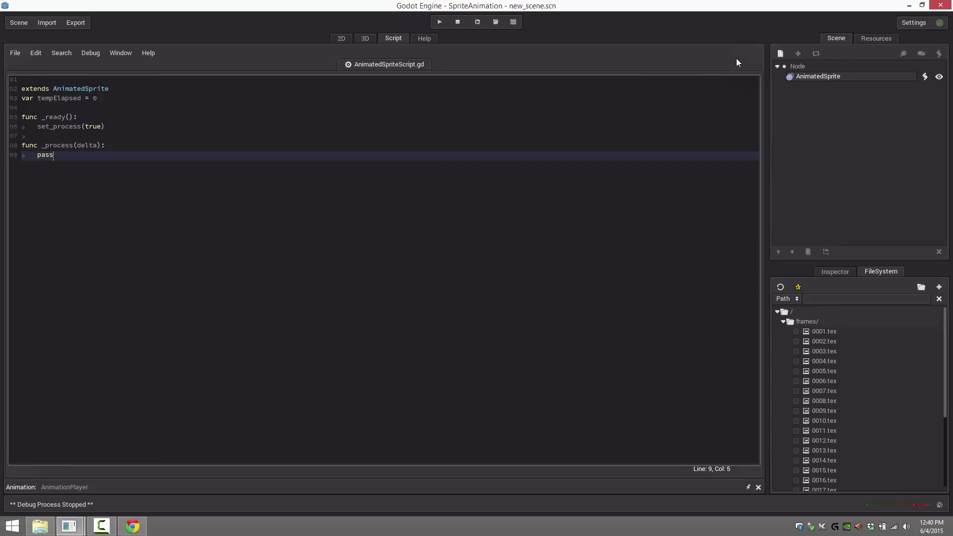
{"action": "left_click", "coordinate": [798, 67]}
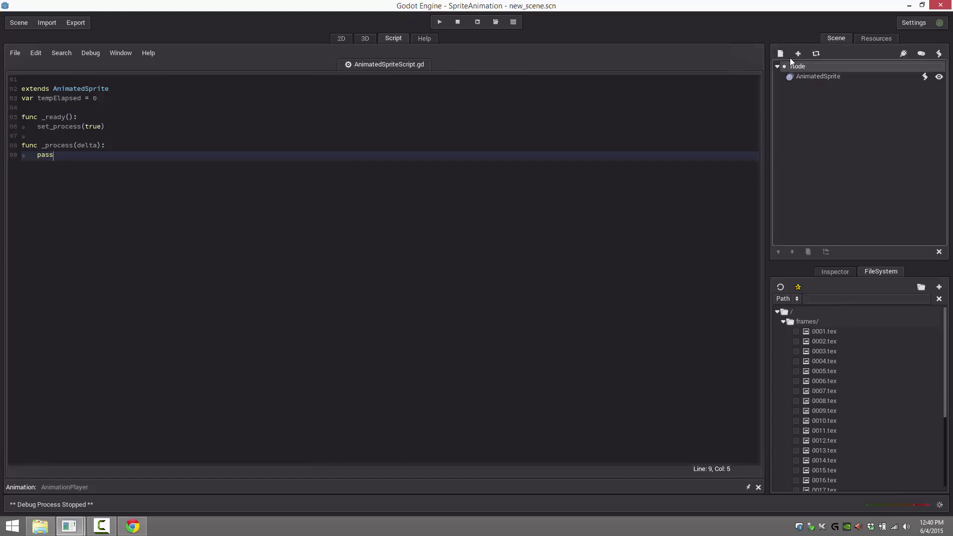
{"action": "left_click", "coordinate": [782, 54]}
{"action": "type", "text": "An"}
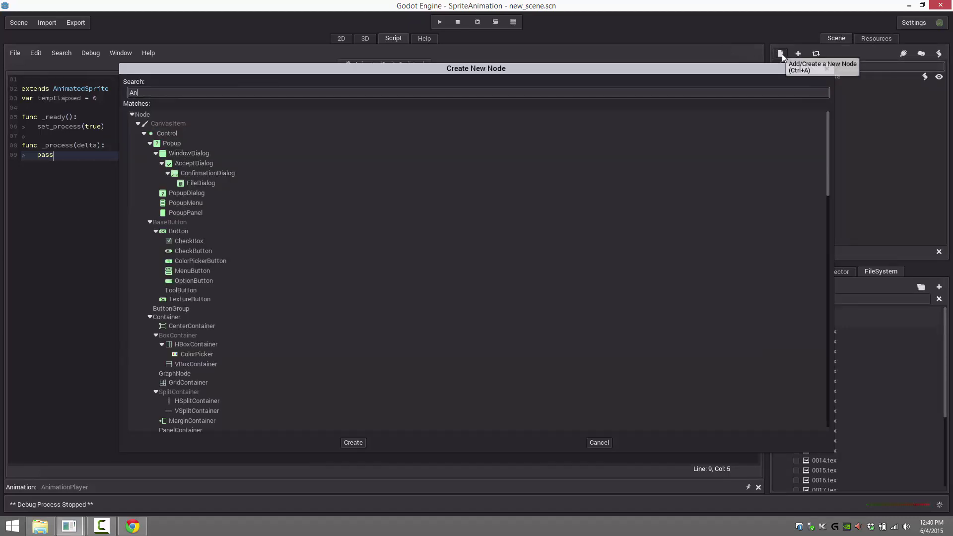
{"action": "type", "text": "i"}
{"action": "left_click", "coordinate": [163, 200]}
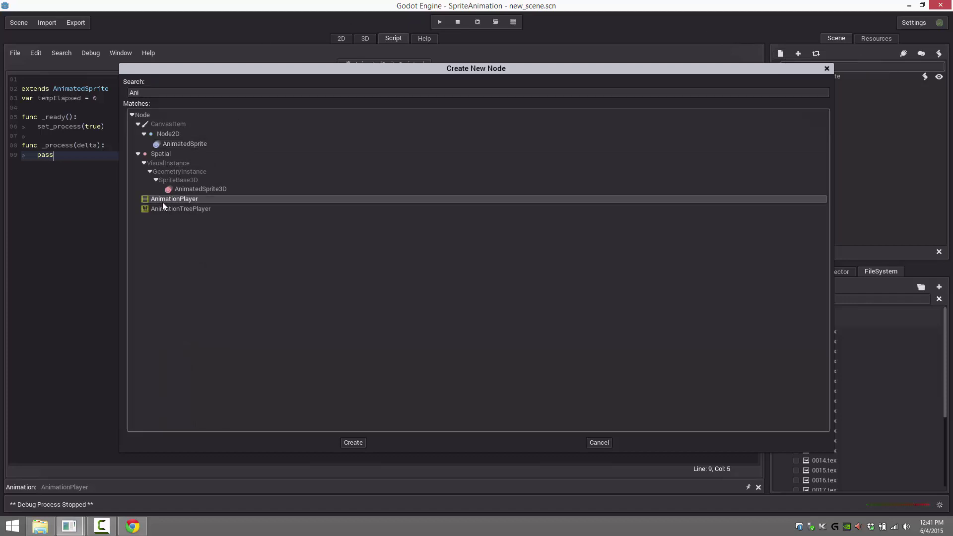
{"action": "double_click", "coordinate": [163, 201]}
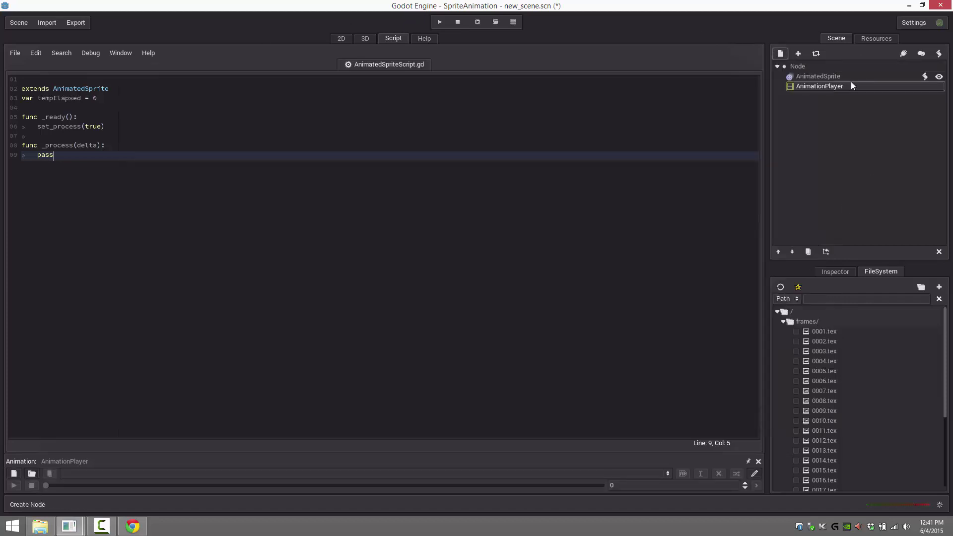
Step: Create a new animation named walkcycle in the AnimationPlayer
{"action": "left_click", "coordinate": [835, 272]}
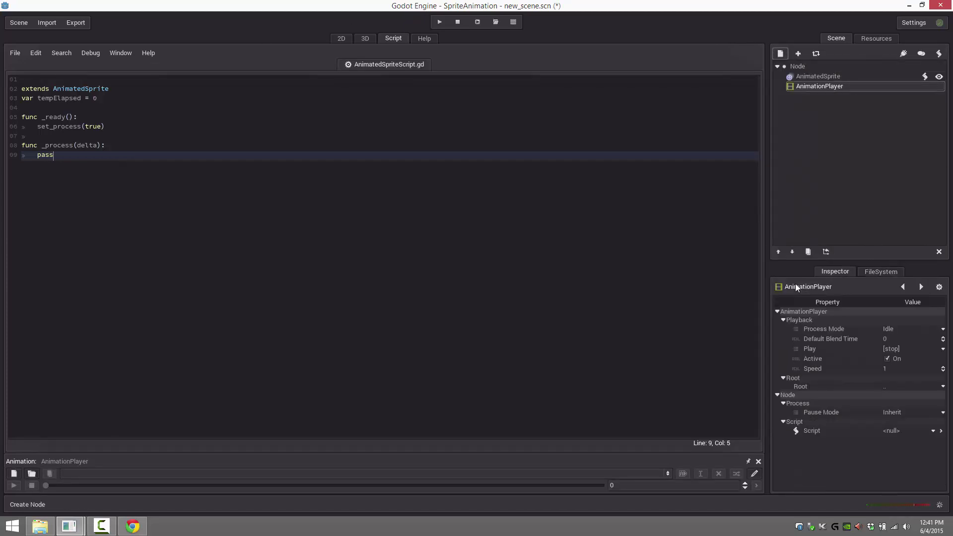
{"action": "left_click", "coordinate": [808, 87]}
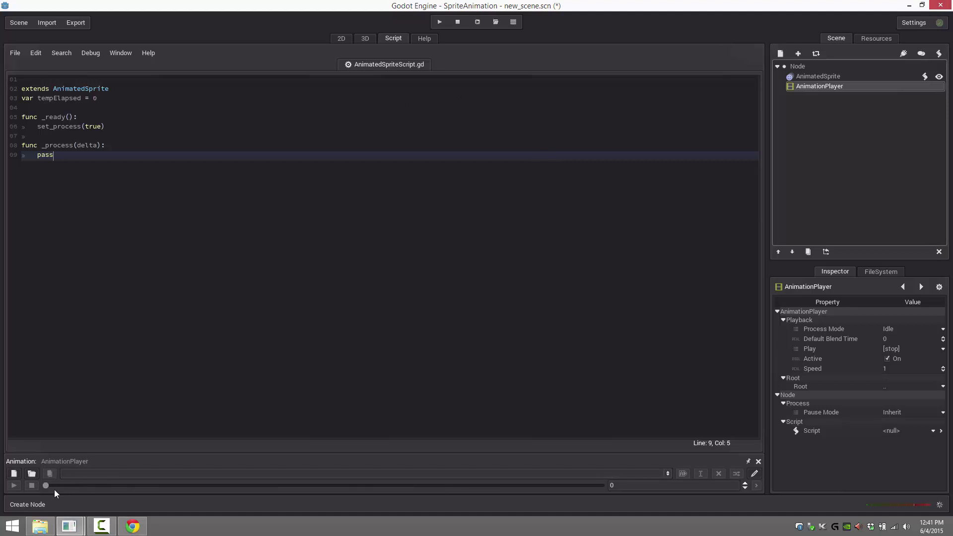
{"action": "left_click_drag", "start_coordinate": [47, 484], "coordinate": [183, 485]}
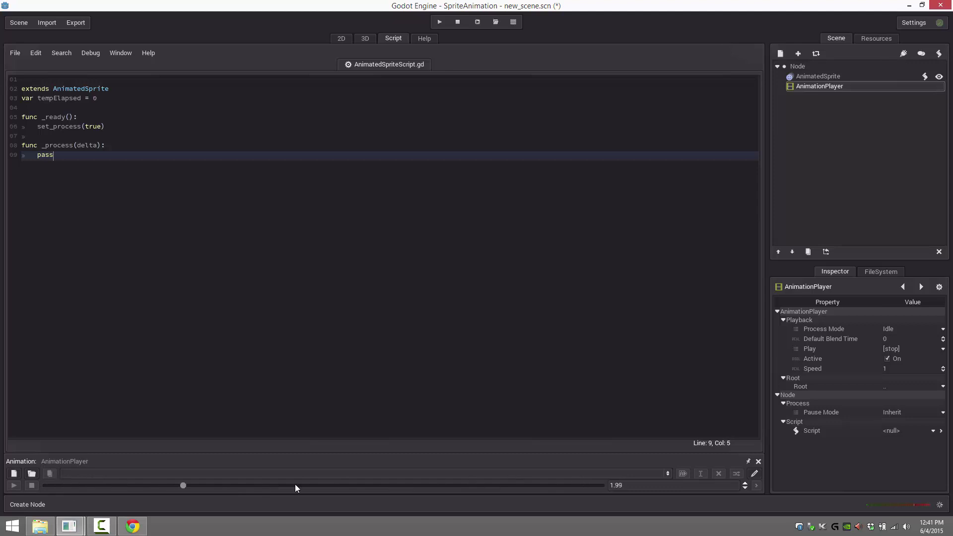
{"action": "left_click_drag", "start_coordinate": [295, 483], "coordinate": [34, 474]}
{"action": "left_click", "coordinate": [13, 474]}
{"action": "type", "text": "walkcycle"}
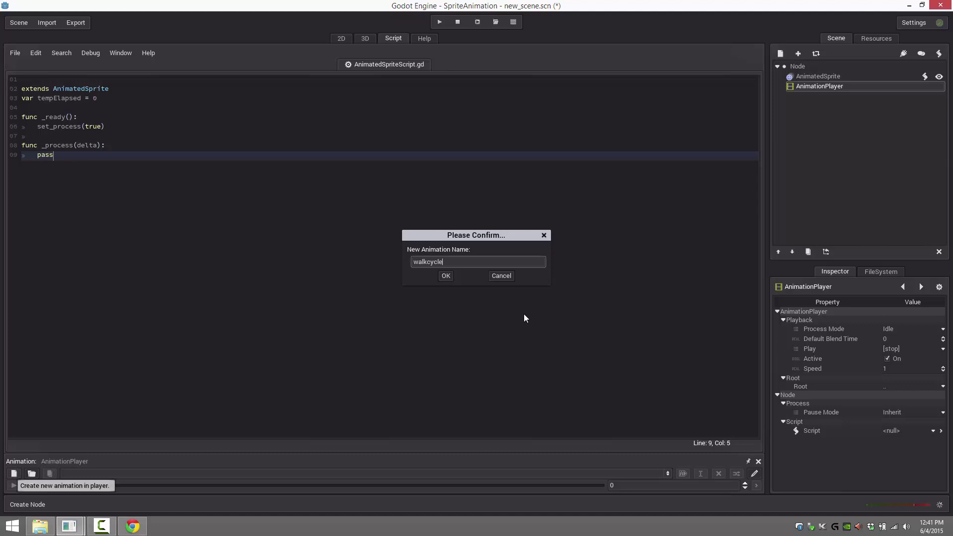
{"action": "key", "text": "Return"}
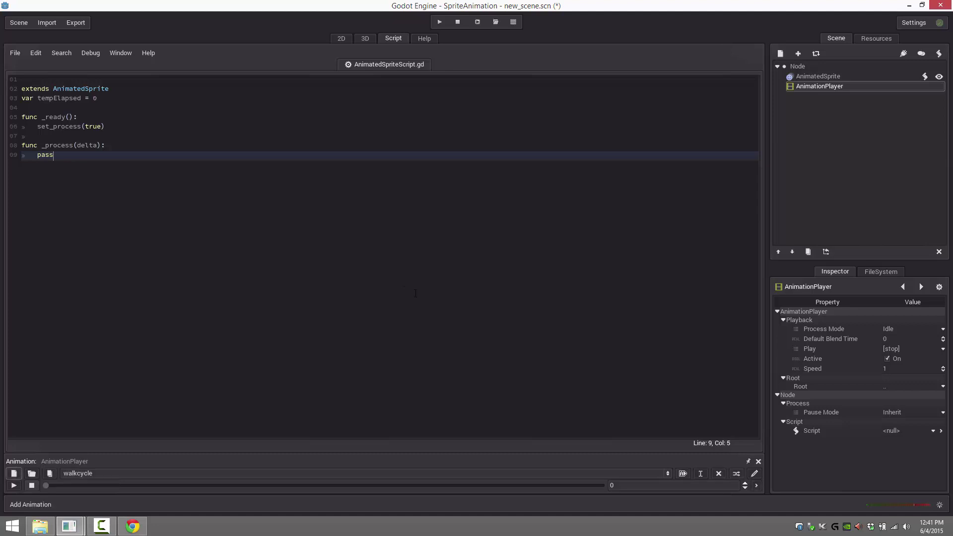
Step: Show the walkcycle track editor and insert a position key for the AnimatedSprite at 0 s, creating its transform/pos track
{"action": "left_click", "coordinate": [756, 473]}
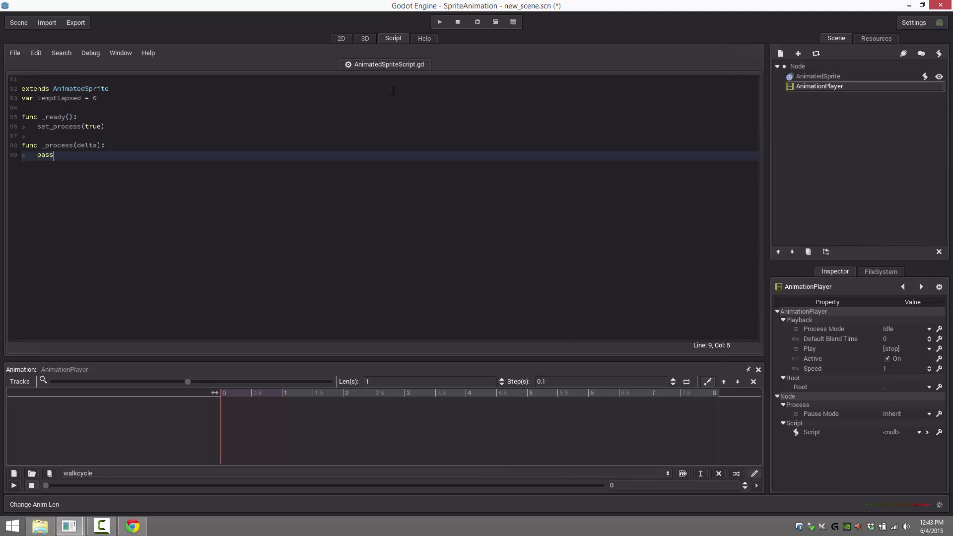
{"action": "left_click", "coordinate": [343, 38]}
{"action": "left_click", "coordinate": [173, 231]}
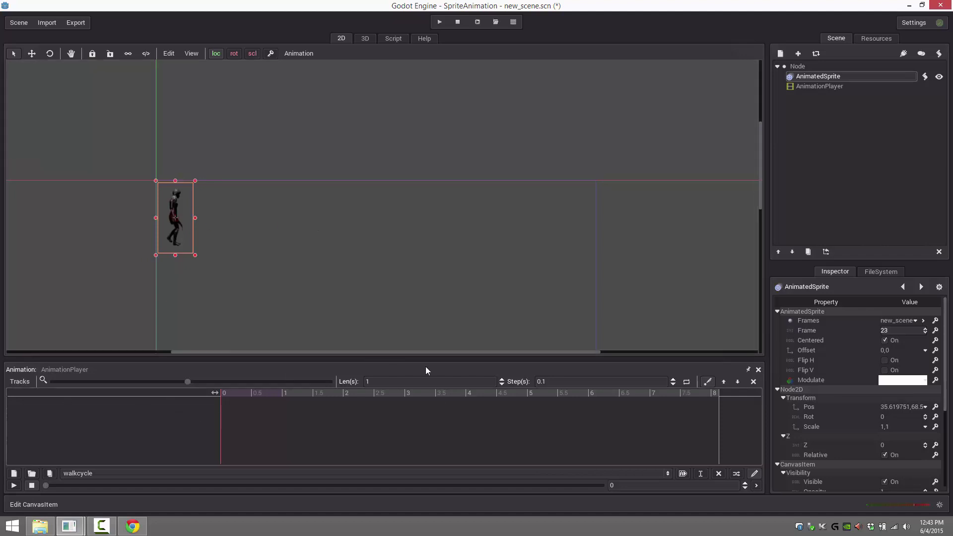
{"action": "left_click", "coordinate": [234, 54]}
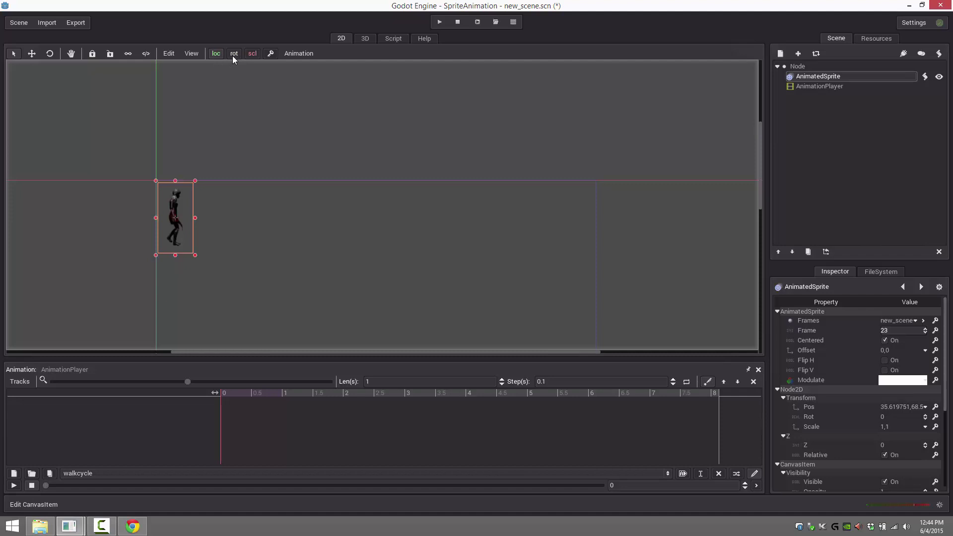
{"action": "left_click", "coordinate": [252, 53]}
{"action": "left_click", "coordinate": [271, 55]}
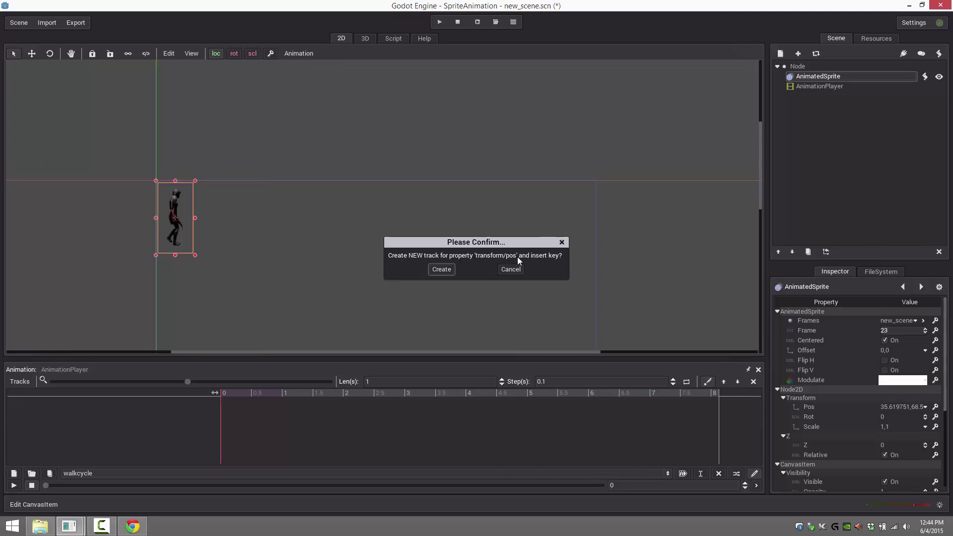
{"action": "left_click", "coordinate": [441, 269]}
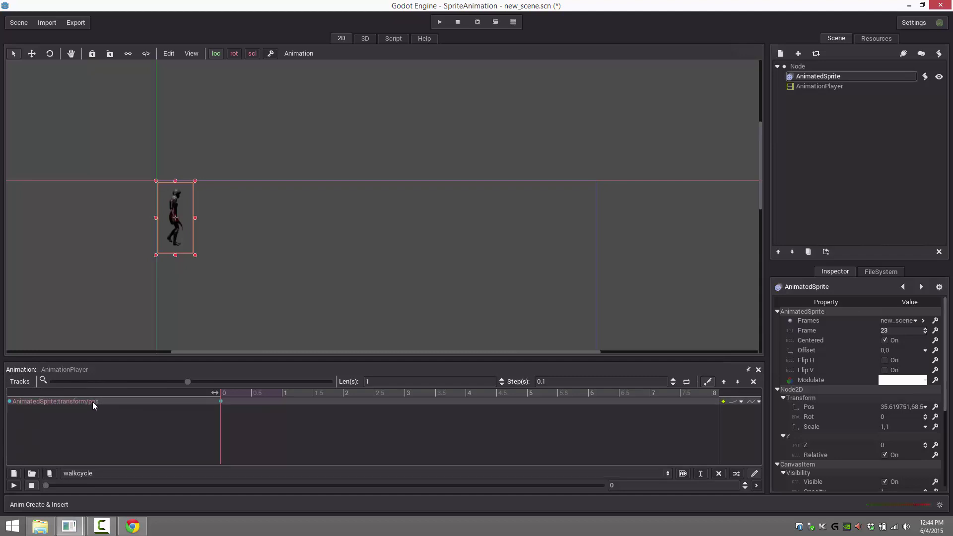
Step: Try moving the AnimatedSprite to about x 298 without keying it, and scrub the timeline slightly
{"action": "mouse_move", "coordinate": [221, 403]}
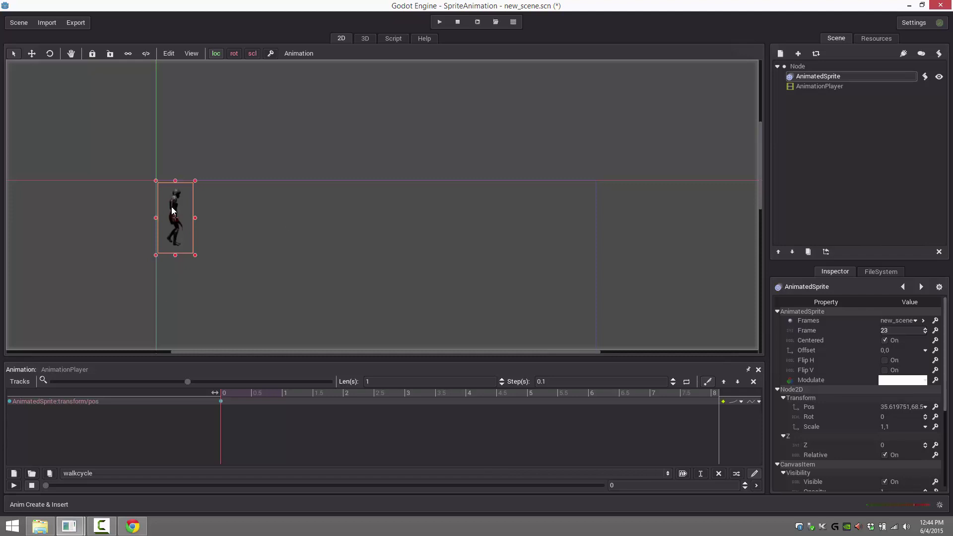
{"action": "left_click_drag", "start_coordinate": [171, 208], "coordinate": [317, 209]}
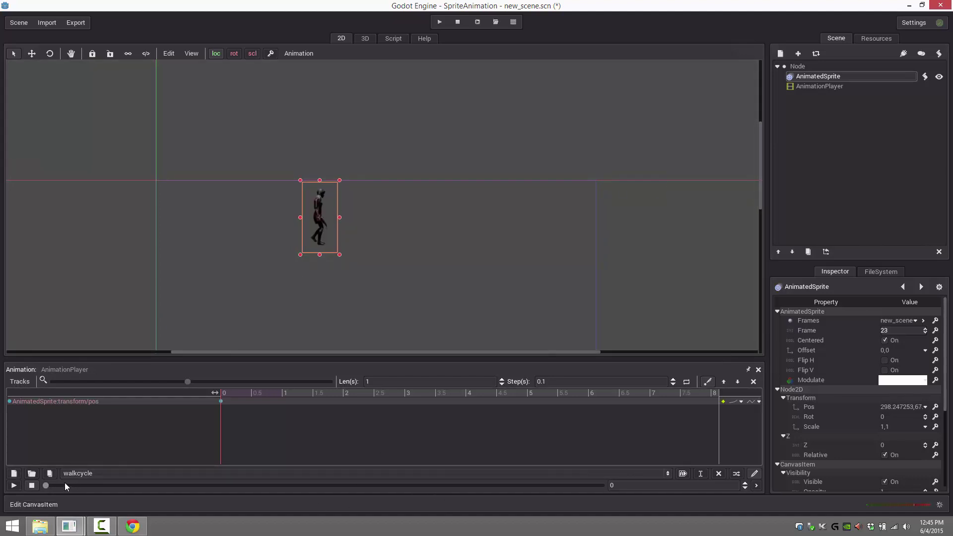
{"action": "left_click", "coordinate": [46, 485]}
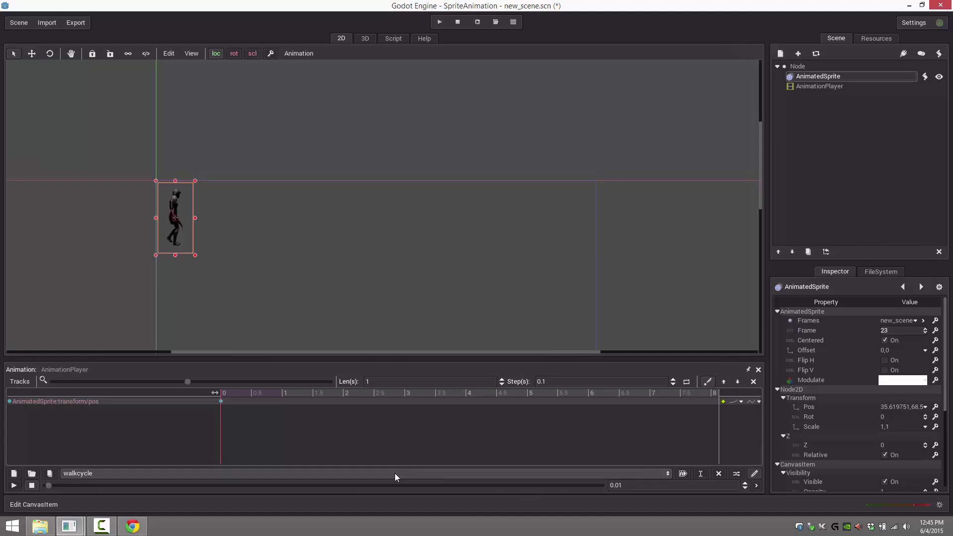
Step: Set the walkcycle animation length to 2 seconds
{"action": "left_click", "coordinate": [392, 382]}
{"action": "double_click", "coordinate": [391, 383]}
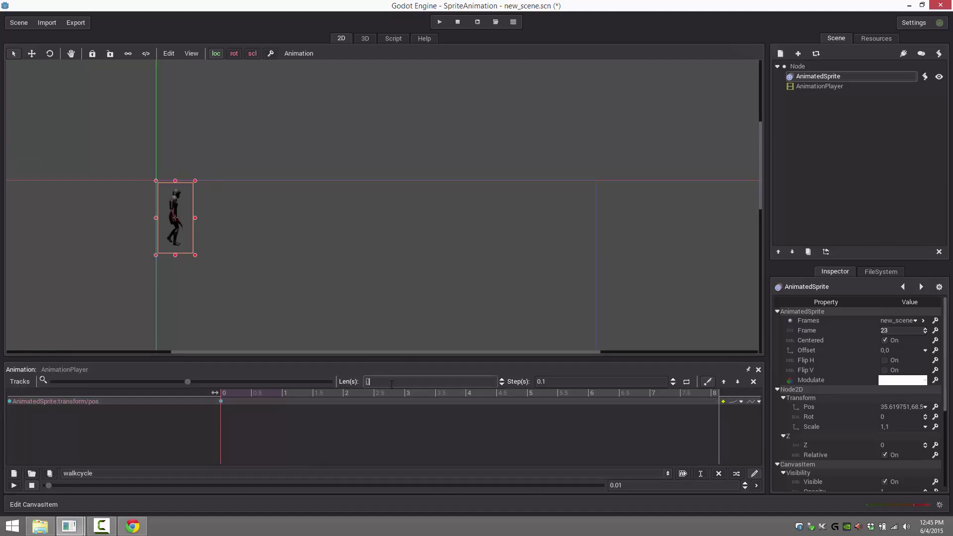
{"action": "type", "text": "2"}
{"action": "key", "text": "Return"}
Step: At the 2 s mark, move the AnimatedSprite horizontally to about x 318 and insert a position key
{"action": "left_click_drag", "start_coordinate": [47, 484], "coordinate": [475, 485]}
{"action": "left_click_drag", "start_coordinate": [308, 475], "coordinate": [598, 486]}
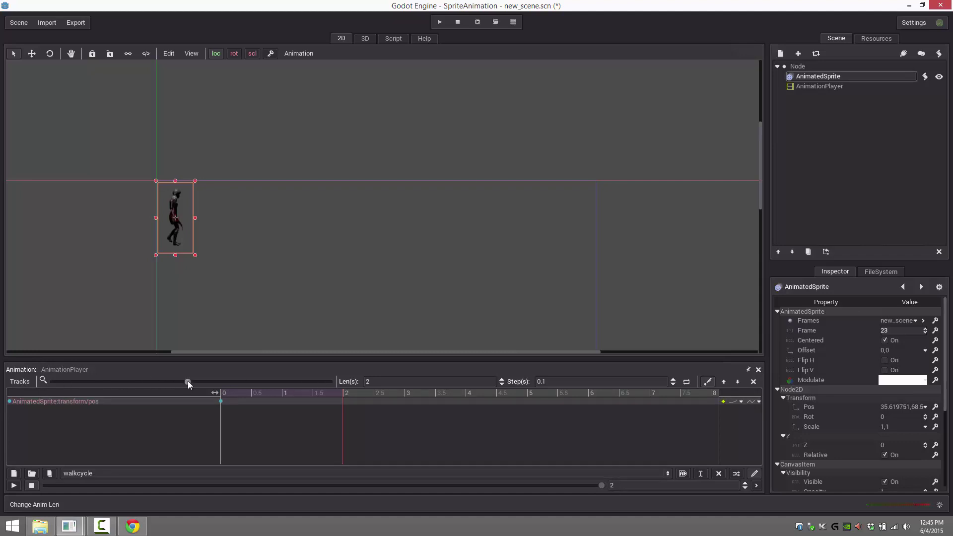
{"action": "left_click_drag", "start_coordinate": [188, 380], "coordinate": [163, 389]}
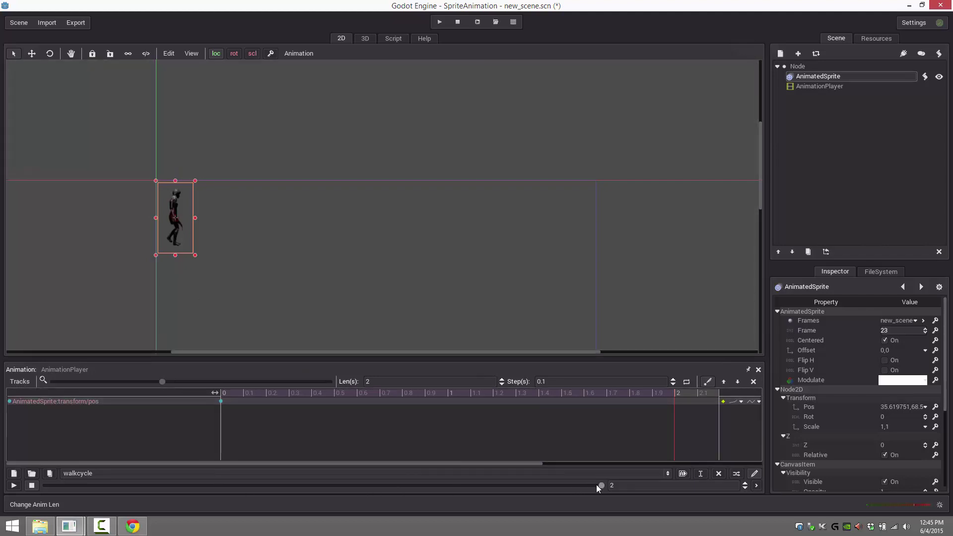
{"action": "left_click_drag", "start_coordinate": [601, 485], "coordinate": [678, 487]}
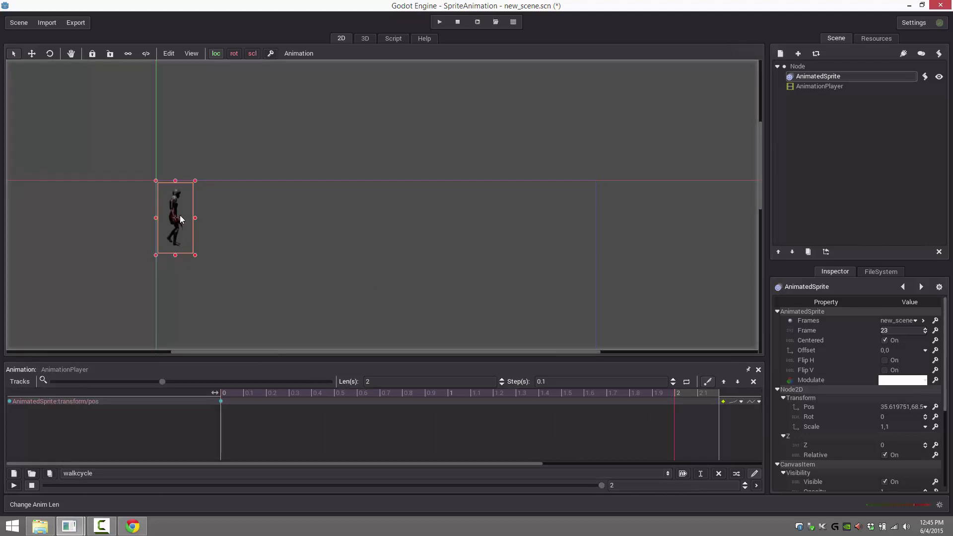
{"action": "left_click_drag", "start_coordinate": [180, 216], "coordinate": [335, 215]}
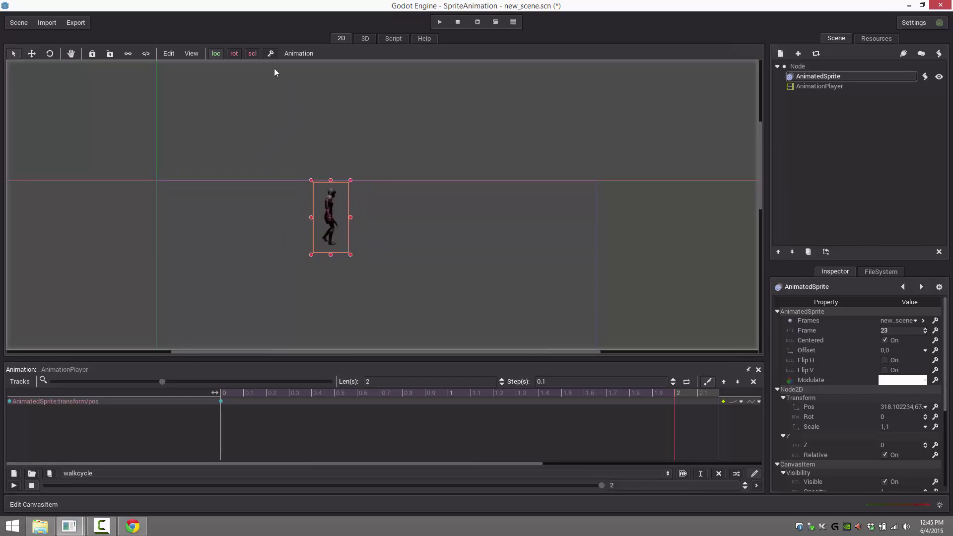
{"action": "left_click", "coordinate": [270, 53]}
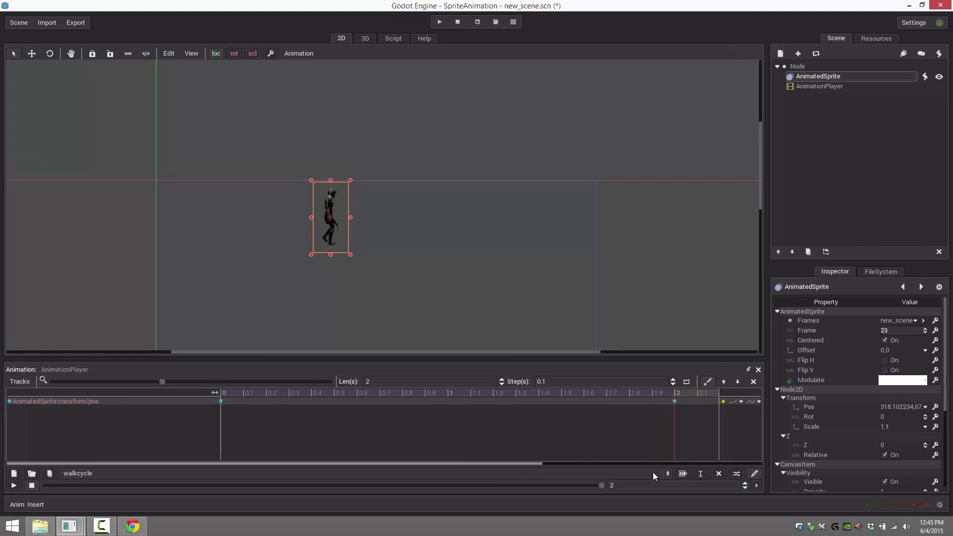
Step: Scrub the animation back to its start and play it to preview the sprite's movement
{"action": "left_click_drag", "start_coordinate": [605, 487], "coordinate": [22, 460]}
{"action": "left_click_drag", "start_coordinate": [649, 466], "coordinate": [32, 468]}
{"action": "left_click", "coordinate": [12, 485]}
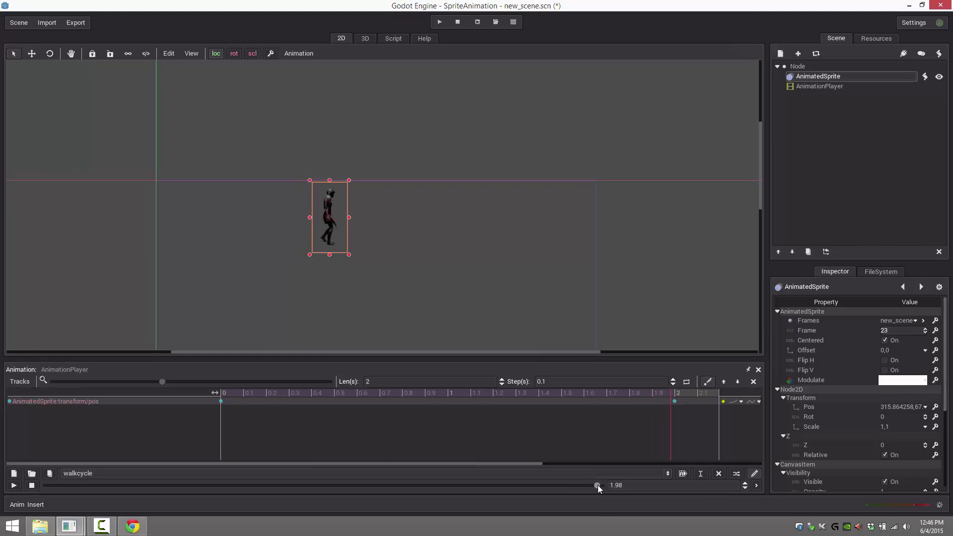
Step: Scrub to 0.9 s, insert a position key there and reposition it along the AnimatedSprite track to 0.9 s
{"action": "left_click_drag", "start_coordinate": [601, 485], "coordinate": [296, 485]}
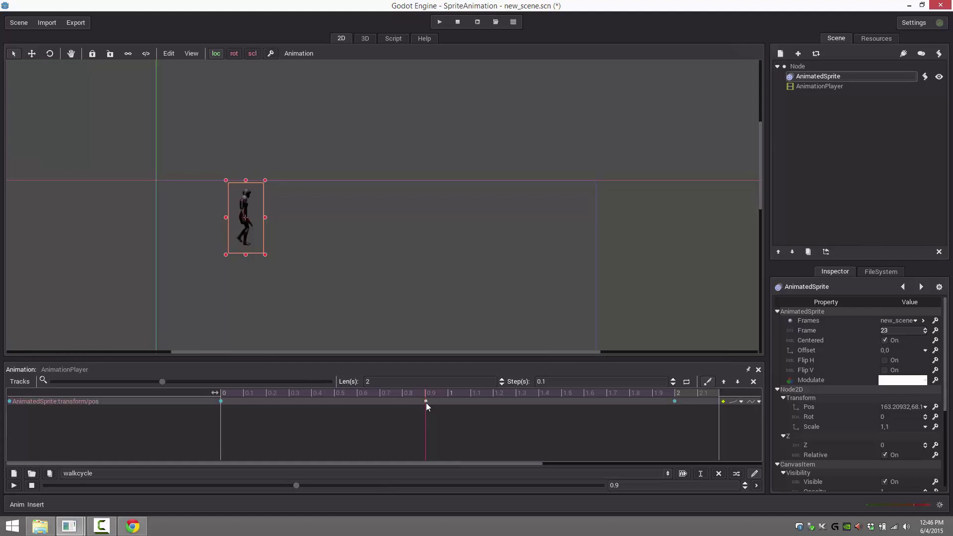
{"action": "mouse_move", "coordinate": [426, 403]}
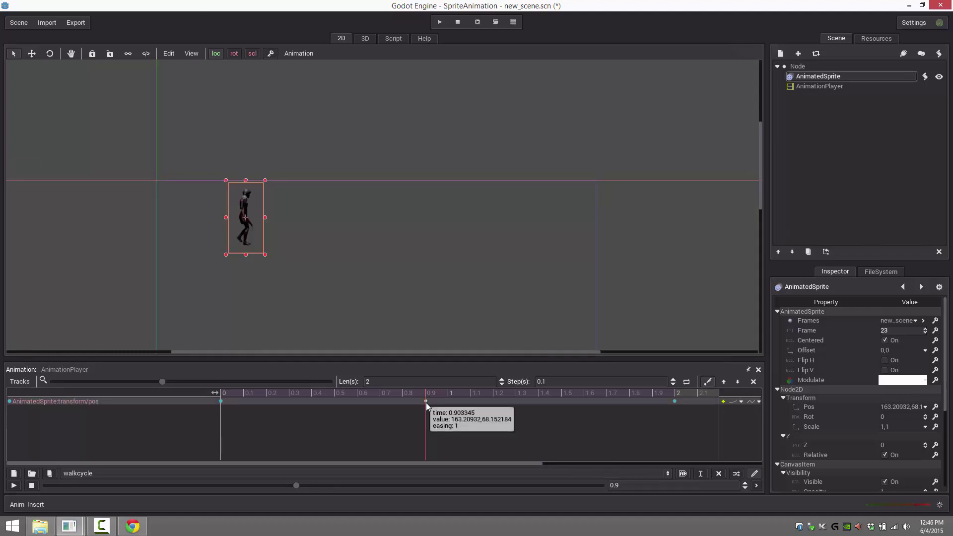
{"action": "left_click", "coordinate": [426, 403]}
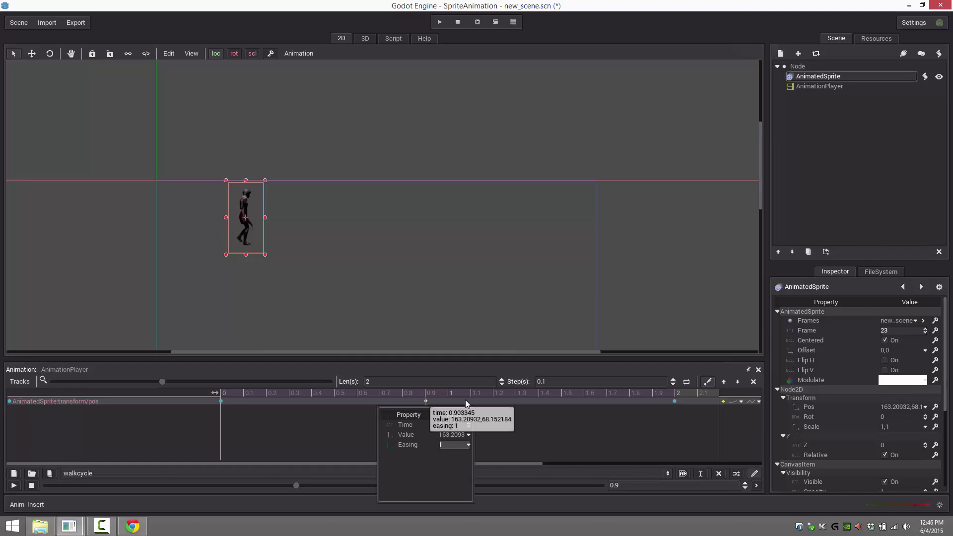
{"action": "left_click", "coordinate": [710, 381]}
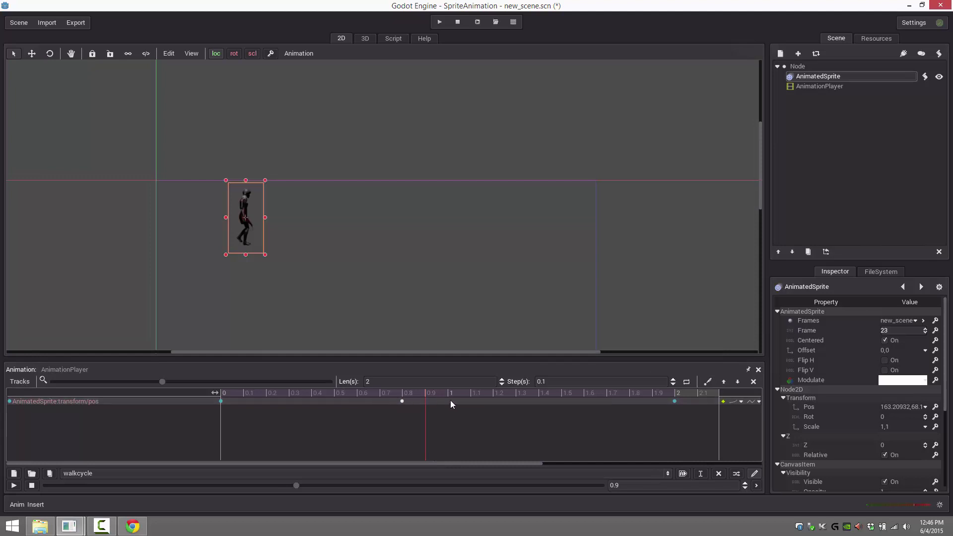
{"action": "left_click_drag", "start_coordinate": [411, 401], "coordinate": [428, 400]}
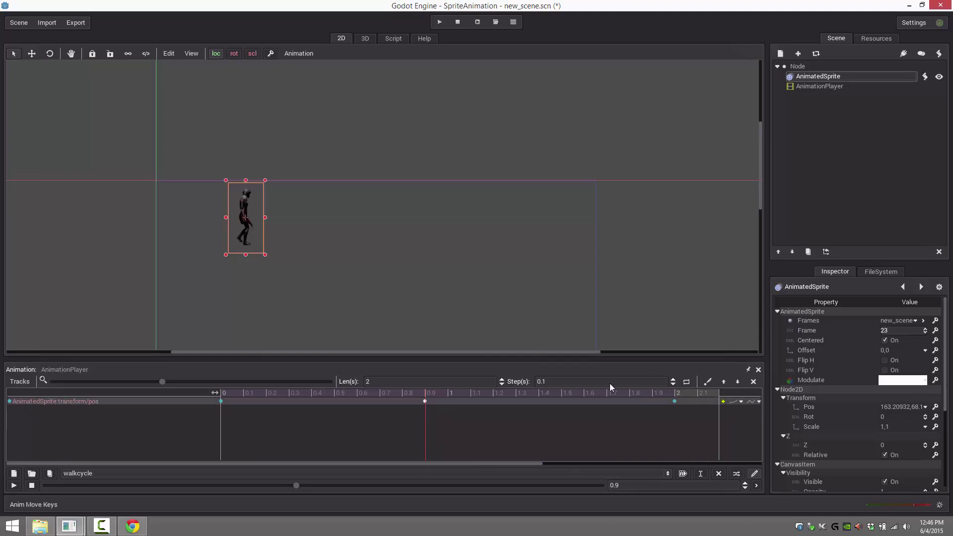
Step: Open the 0.9 s position key for editing and examine its easing presets and its x and y value
{"action": "left_click", "coordinate": [708, 382]}
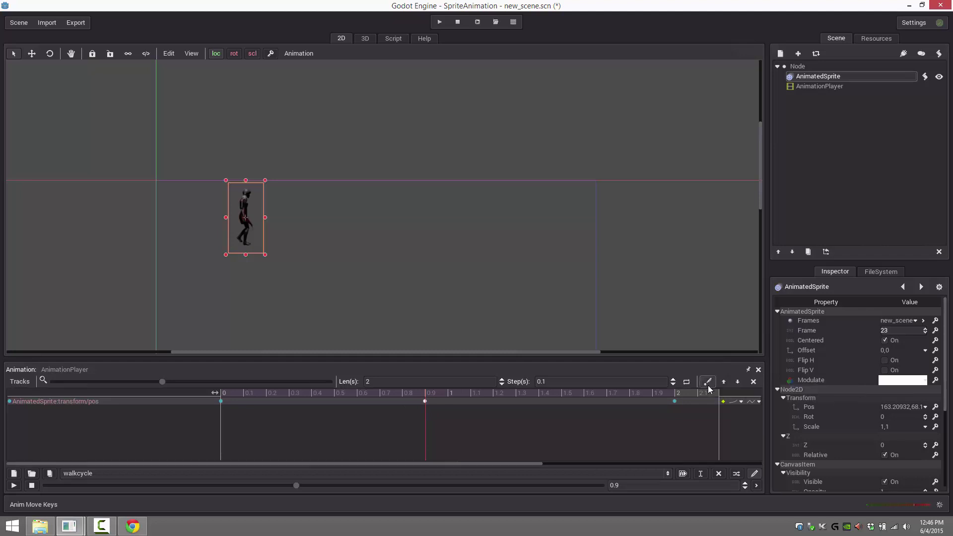
{"action": "left_click", "coordinate": [424, 401]}
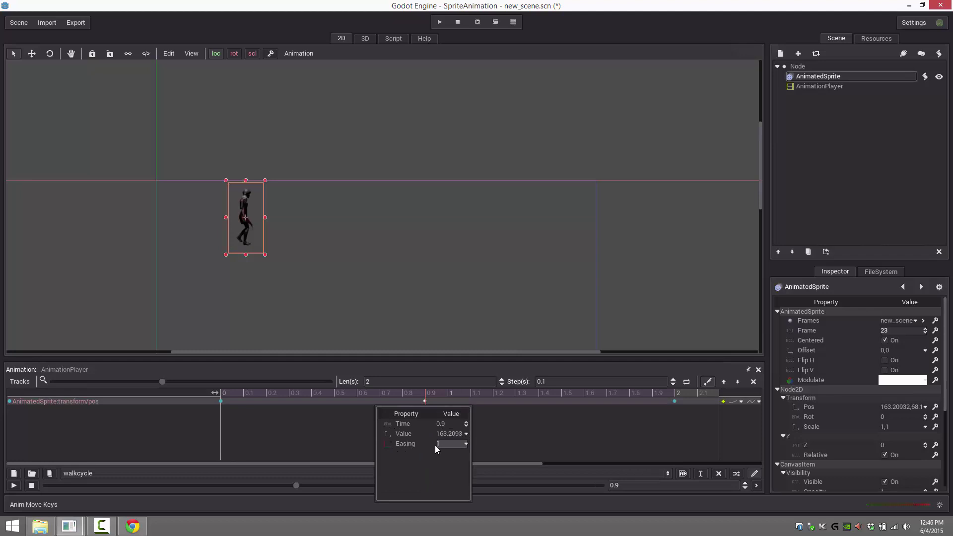
{"action": "left_click", "coordinate": [464, 444]}
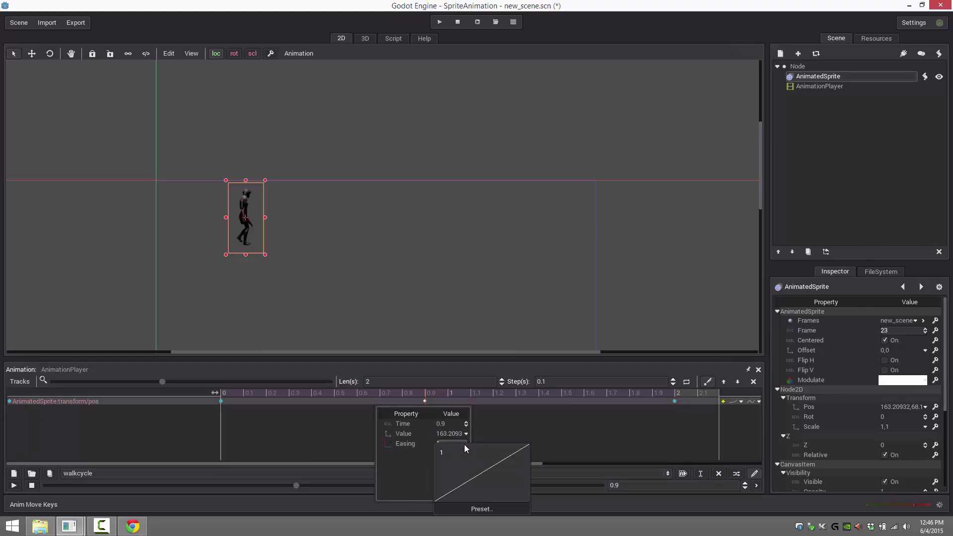
{"action": "left_click", "coordinate": [477, 508]}
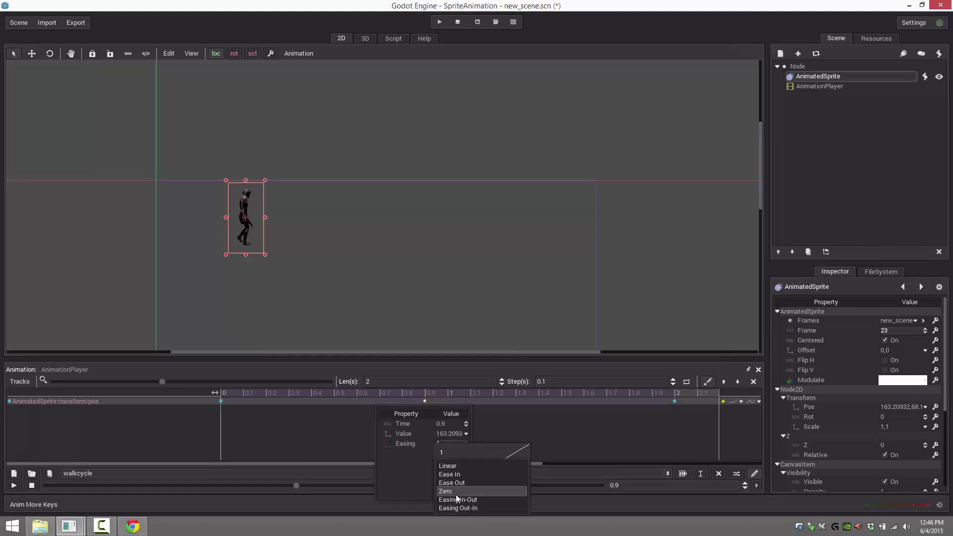
{"action": "left_click", "coordinate": [447, 434]}
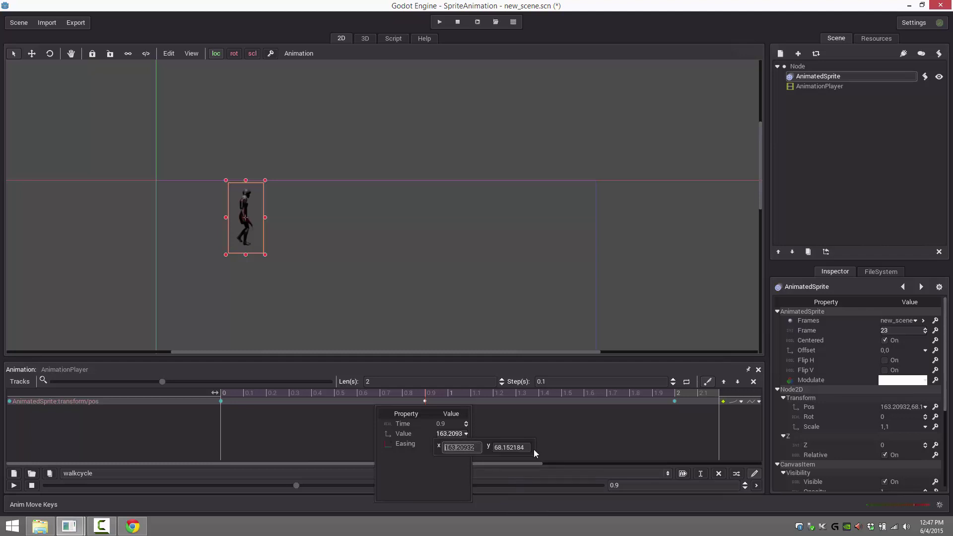
Step: Leave key editing and delete the middle position key from the AnimatedSprite track
{"action": "left_click", "coordinate": [706, 382]}
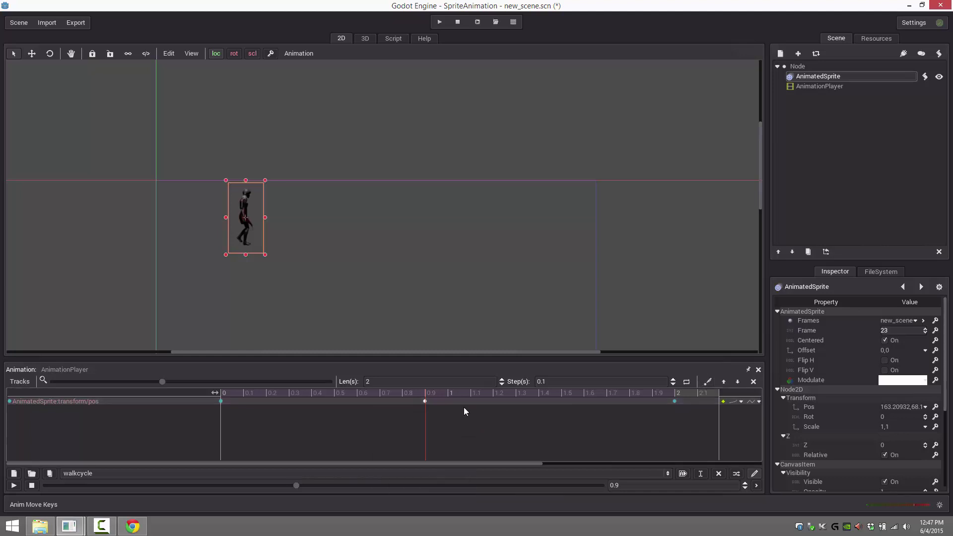
{"action": "mouse_move", "coordinate": [425, 401]}
{"action": "left_mouse_down"}
{"action": "mouse_move", "coordinate": [478, 403]}
{"action": "mouse_move", "coordinate": [469, 402]}
{"action": "left_mouse_up"}
{"action": "key", "text": "Delete"}
Step: Turn on autoplay for the walkcycle animation, test-run the project and close the game window
{"action": "left_click", "coordinate": [683, 474]}
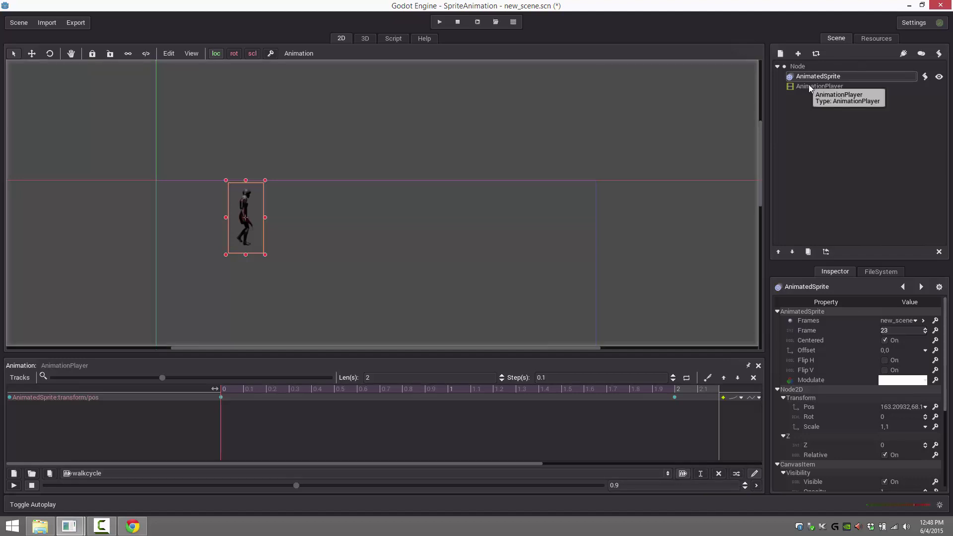
{"action": "left_click", "coordinate": [439, 22]}
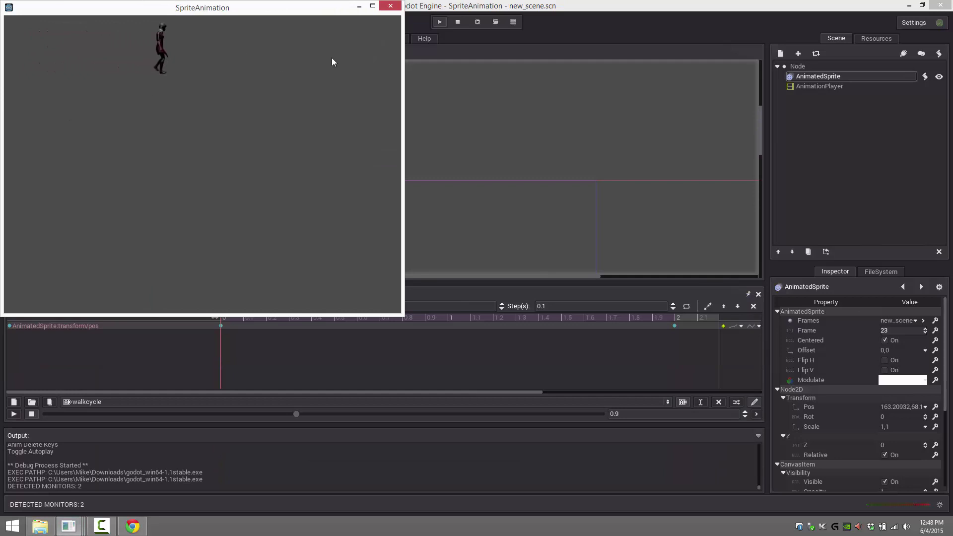
{"action": "left_click", "coordinate": [401, 7]}
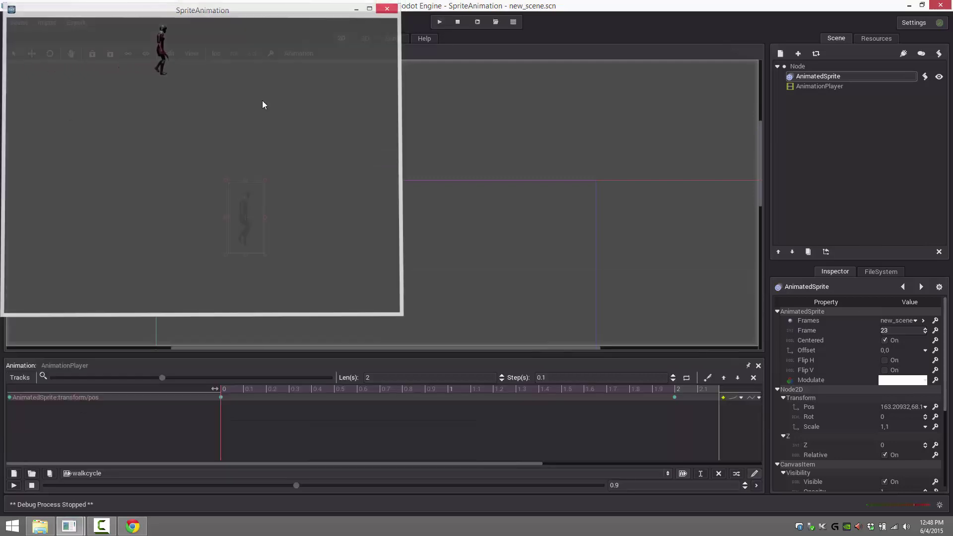
Step: Turn on looping for the walkcycle animation, test-run the project and close the game window
{"action": "left_click", "coordinate": [684, 472]}
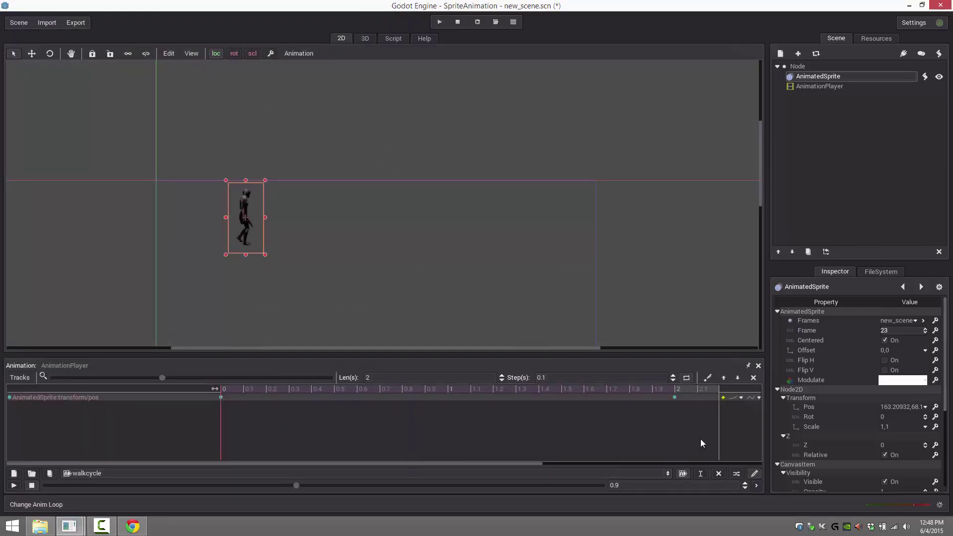
{"action": "left_click", "coordinate": [441, 22]}
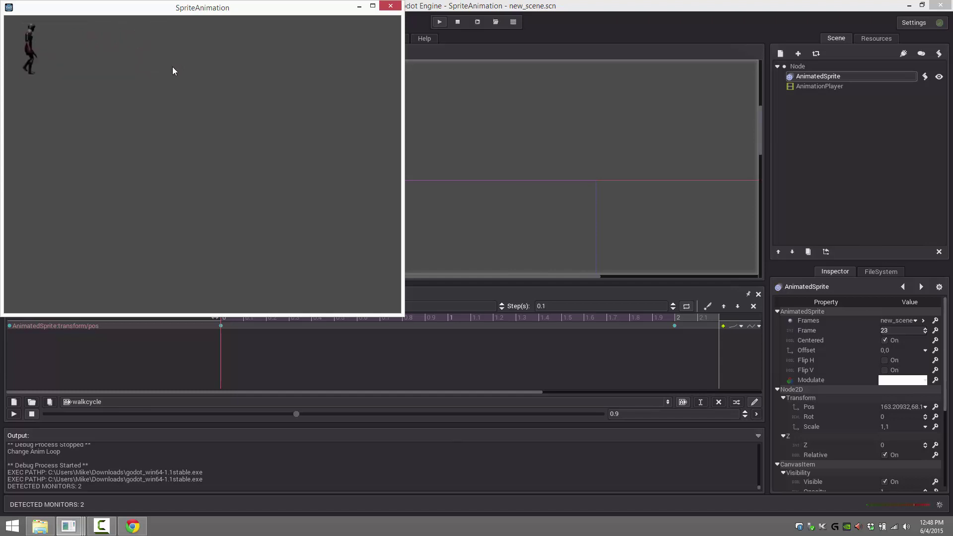
{"action": "left_click", "coordinate": [390, 5]}
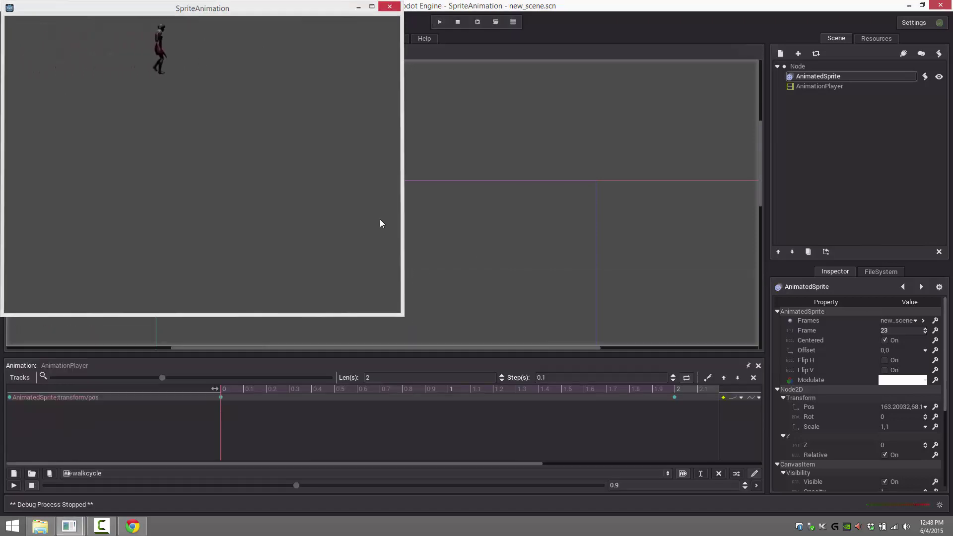
Step: Turn off autoplay for walkcycle and attach a new GDScript, animationPlayer.gd, to the AnimationPlayer node
{"action": "left_click", "coordinate": [681, 473]}
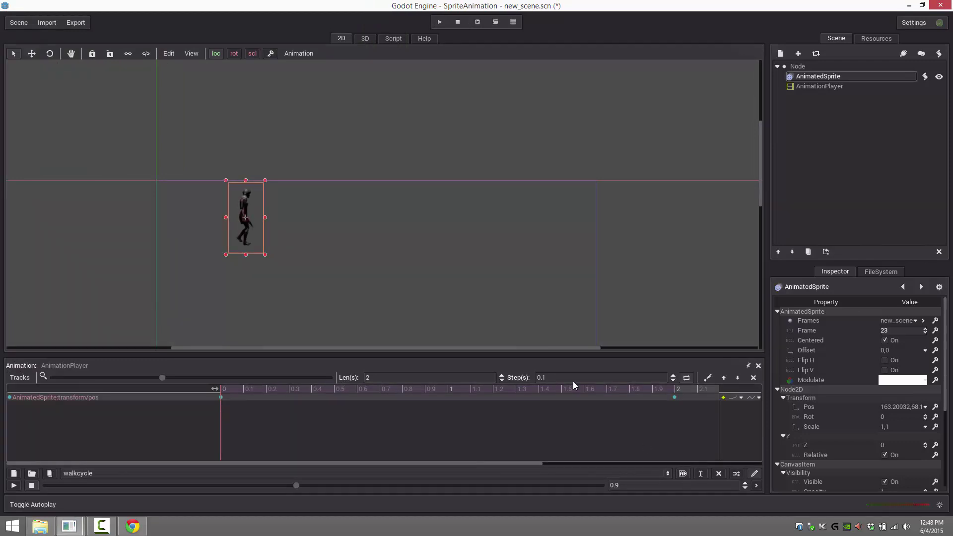
{"action": "left_click", "coordinate": [813, 87]}
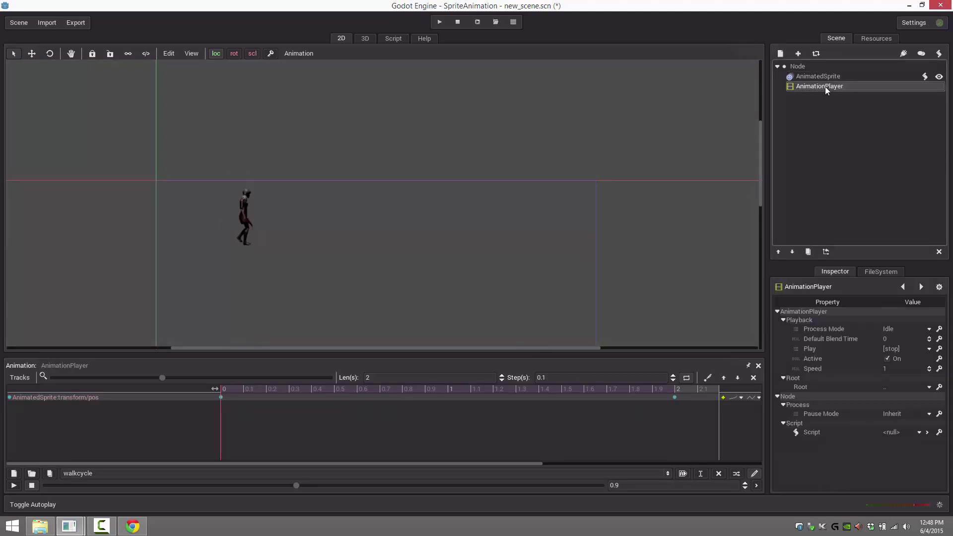
{"action": "left_click", "coordinate": [938, 54]}
{"action": "left_click", "coordinate": [434, 282]}
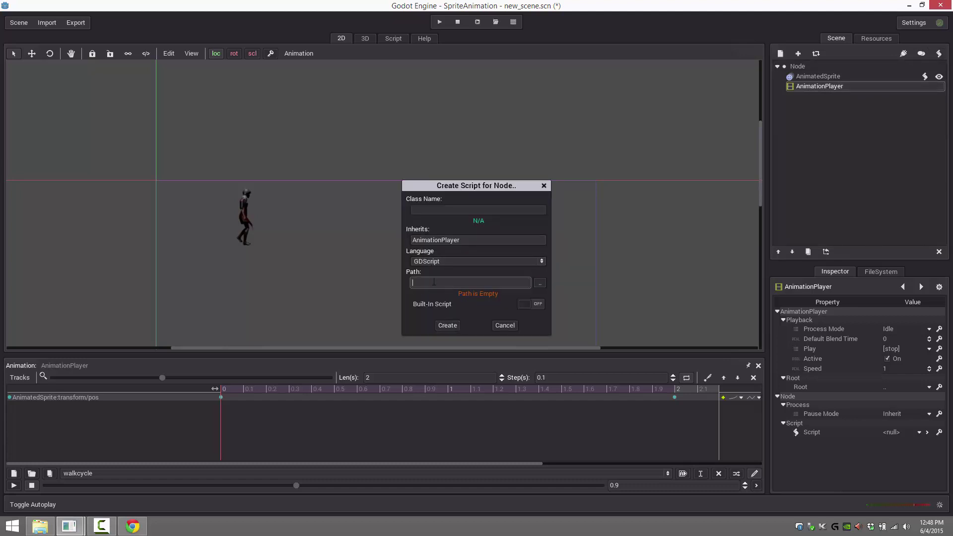
{"action": "type", "text": "animationPlayer.gd"}
{"action": "left_click", "coordinate": [440, 326]}
Step: Replace the comment and pass in the _ready function with play("walkcycle")
{"action": "left_click", "coordinate": [142, 143]}
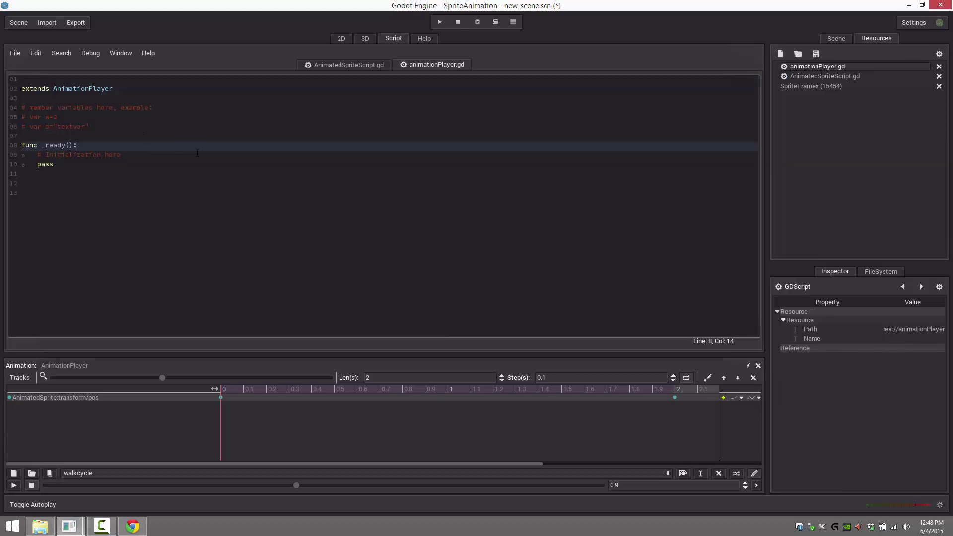
{"action": "left_click", "coordinate": [228, 156]}
{"action": "key", "text": "Down"}
{"action": "key", "text": "shift+Home"}
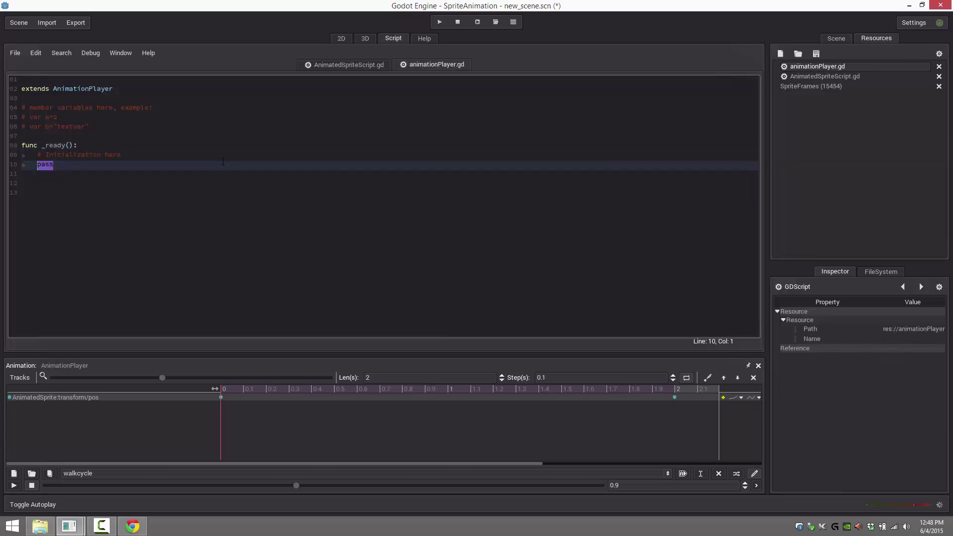
{"action": "key", "text": "shift+Up"}
{"action": "type", "text": "play(\""}
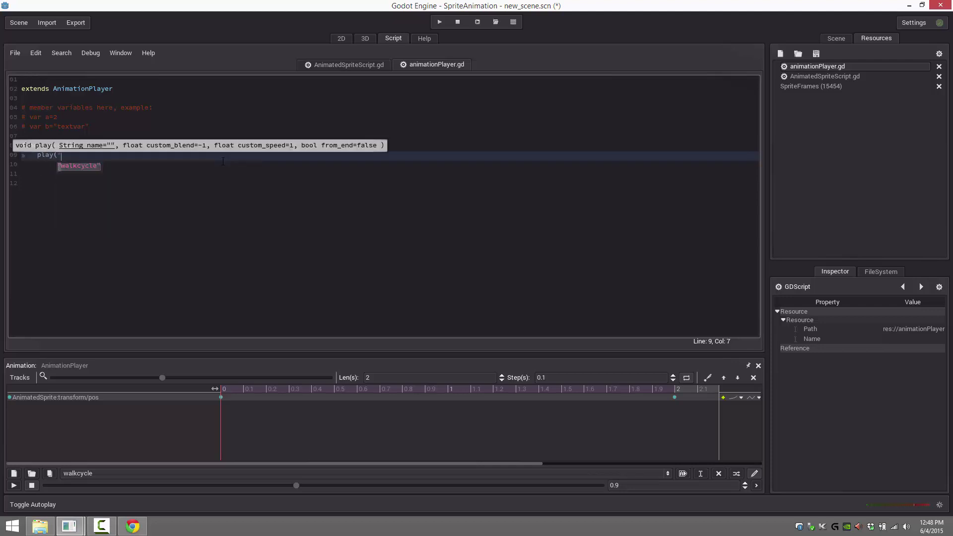
{"action": "key", "text": "Return"}
{"action": "type", "text": ")"}
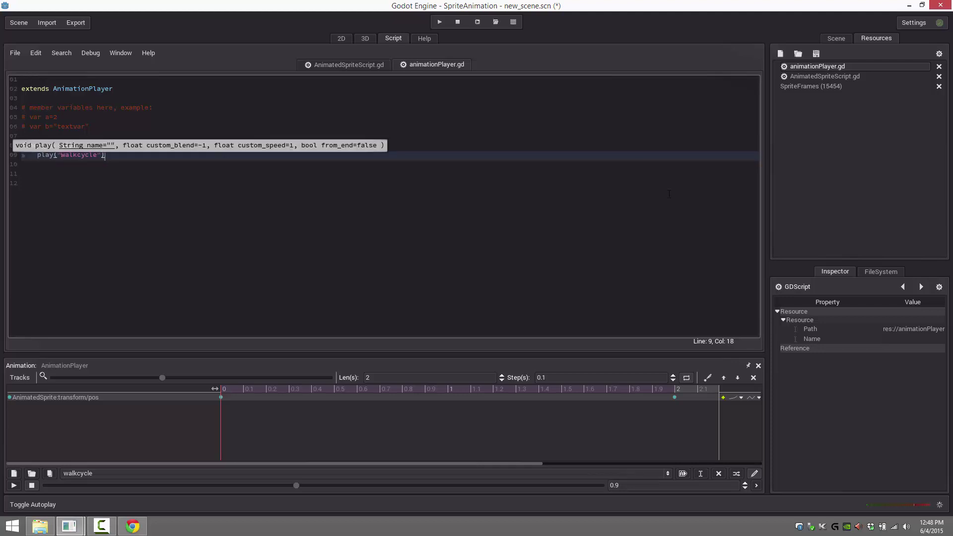
{"action": "left_click", "coordinate": [669, 193]}
Step: Test-run the project with the new script, close the game window and review the play("walkcycle") call
{"action": "left_click", "coordinate": [440, 22]}
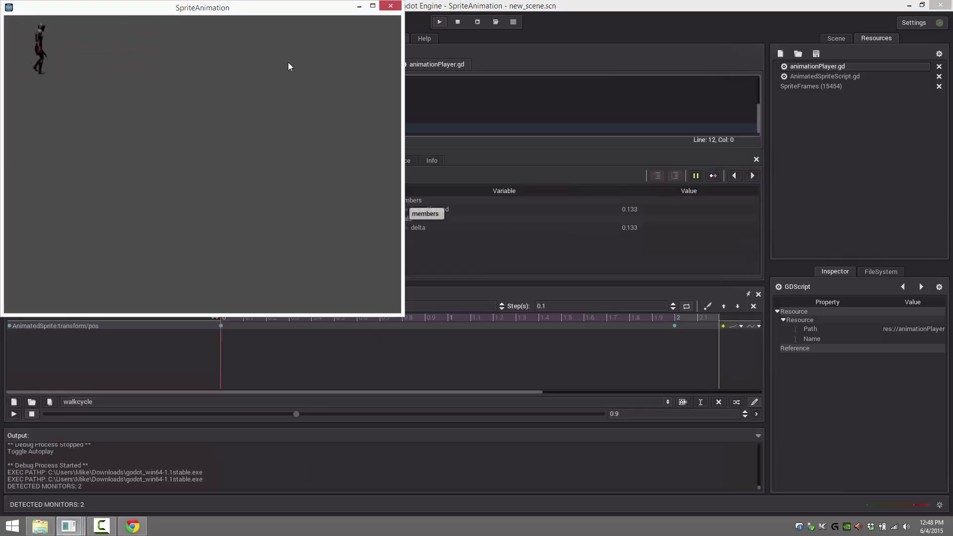
{"action": "left_click", "coordinate": [390, 6]}
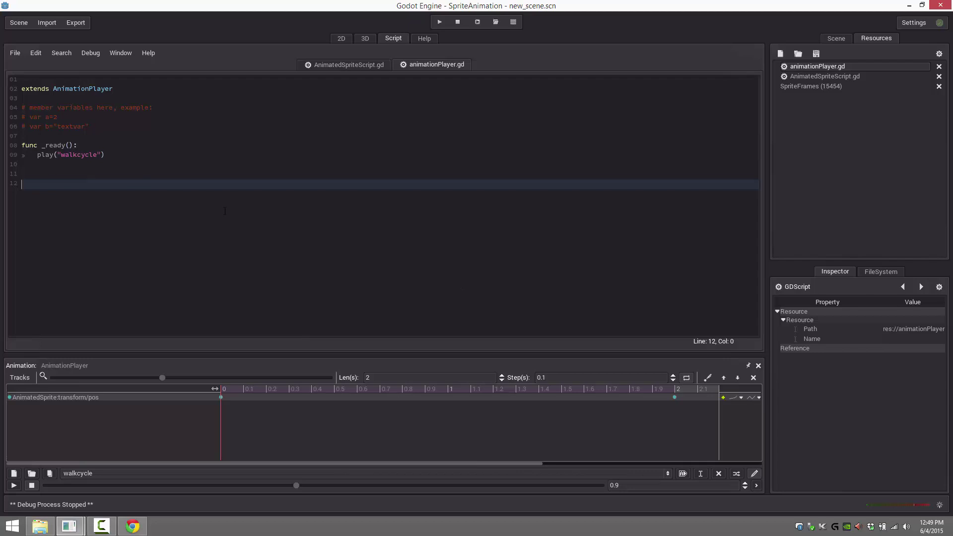
{"action": "double_click", "coordinate": [77, 154]}
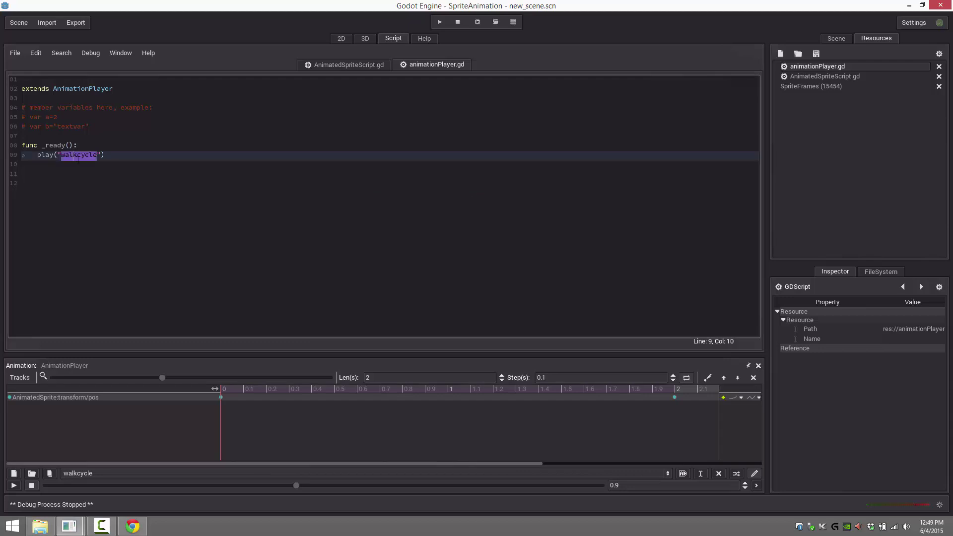
{"action": "double_click", "coordinate": [51, 156]}
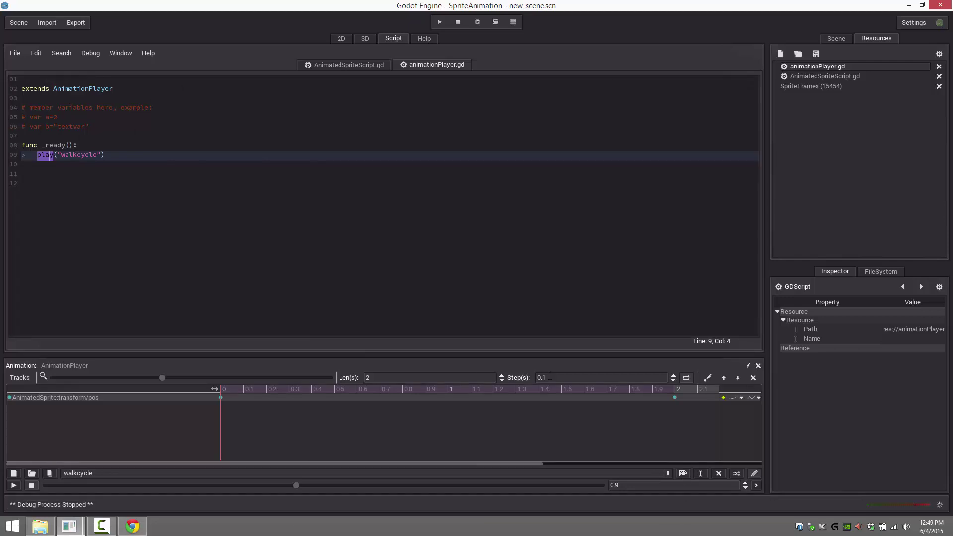
Step: Return to the 2D view with the AnimationPlayer selected, preview the walkcycle animation and stop it
{"action": "left_click", "coordinate": [835, 38]}
{"action": "left_click", "coordinate": [814, 85]}
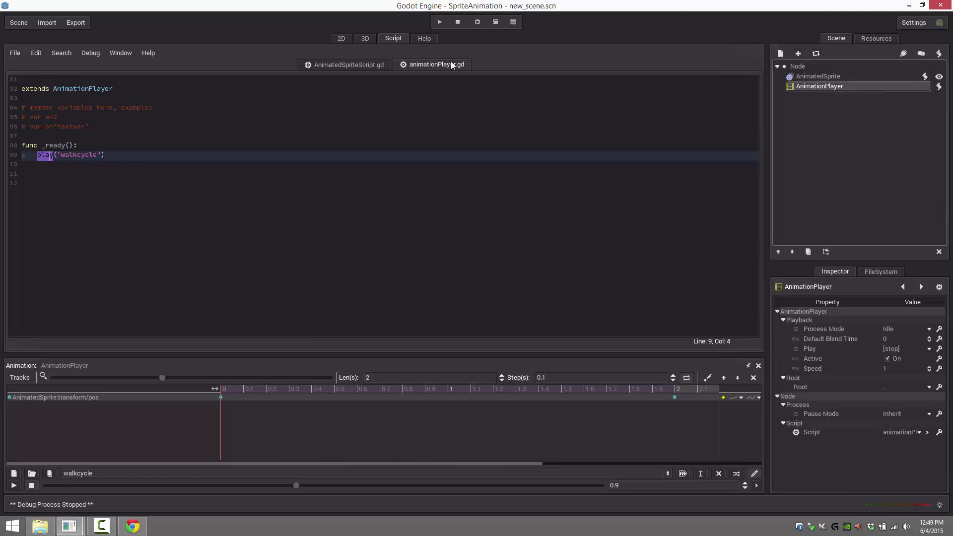
{"action": "left_click", "coordinate": [340, 38]}
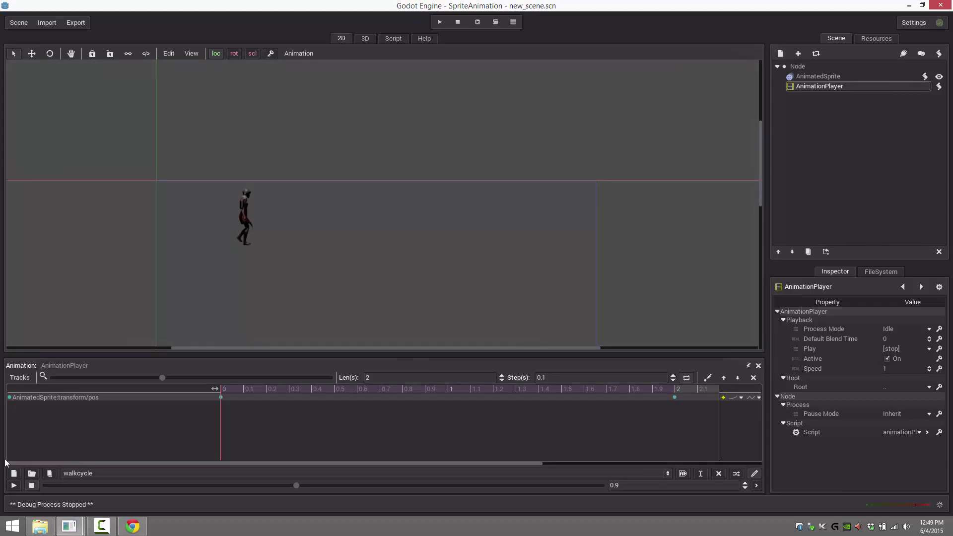
{"action": "left_click", "coordinate": [16, 485]}
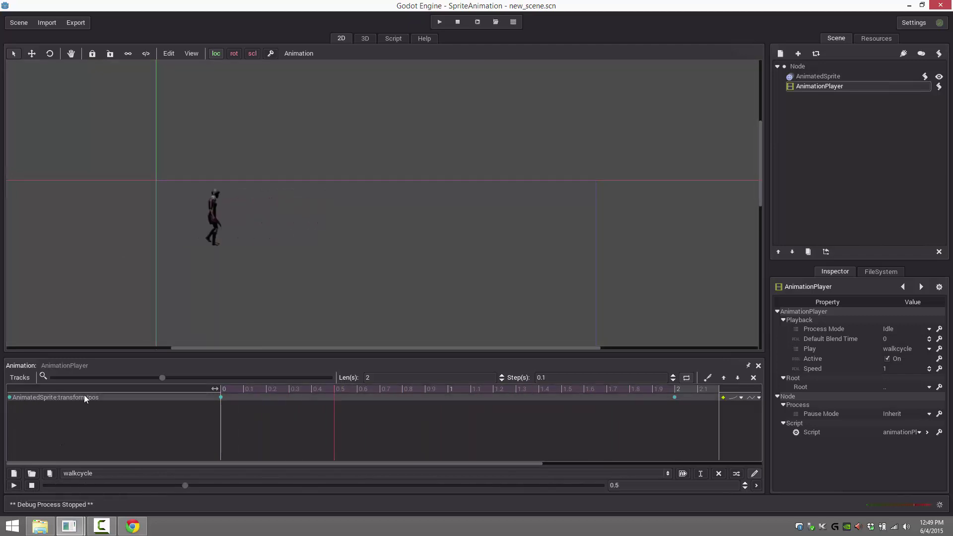
{"action": "left_click", "coordinate": [32, 484]}
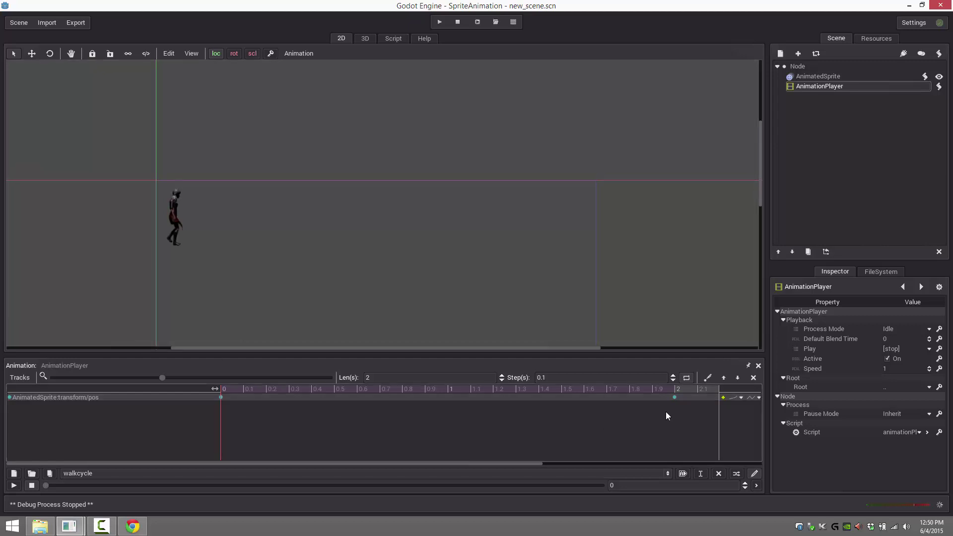
Step: Select the AnimatedSprite node and look through its properties that can be keyed
{"action": "left_click", "coordinate": [811, 77]}
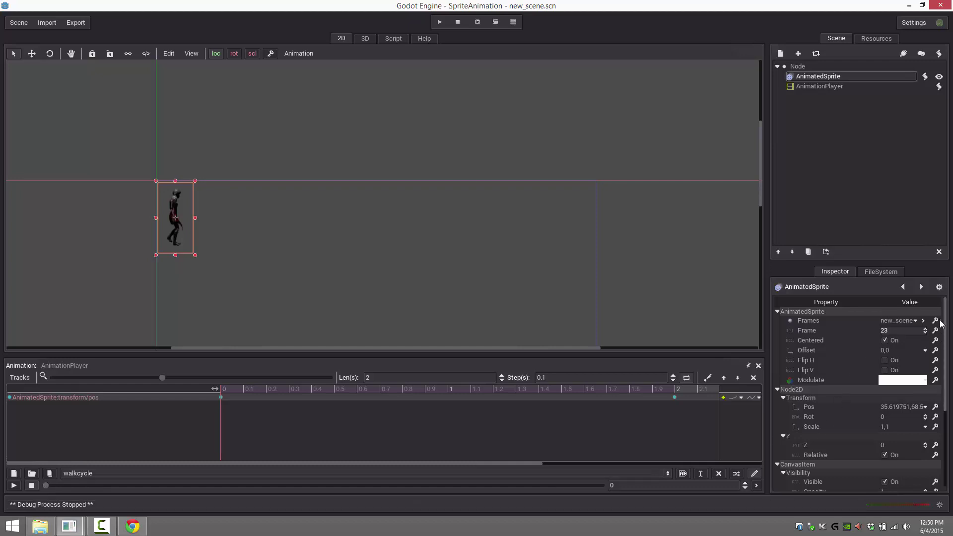
{"action": "scroll", "coordinate": [941, 445], "scroll_direction": "down", "scroll_amount": 3}
{"action": "scroll", "coordinate": [941, 445], "scroll_direction": "down", "scroll_amount": 5}
{"action": "scroll", "coordinate": [941, 445], "scroll_direction": "up", "scroll_amount": 2}
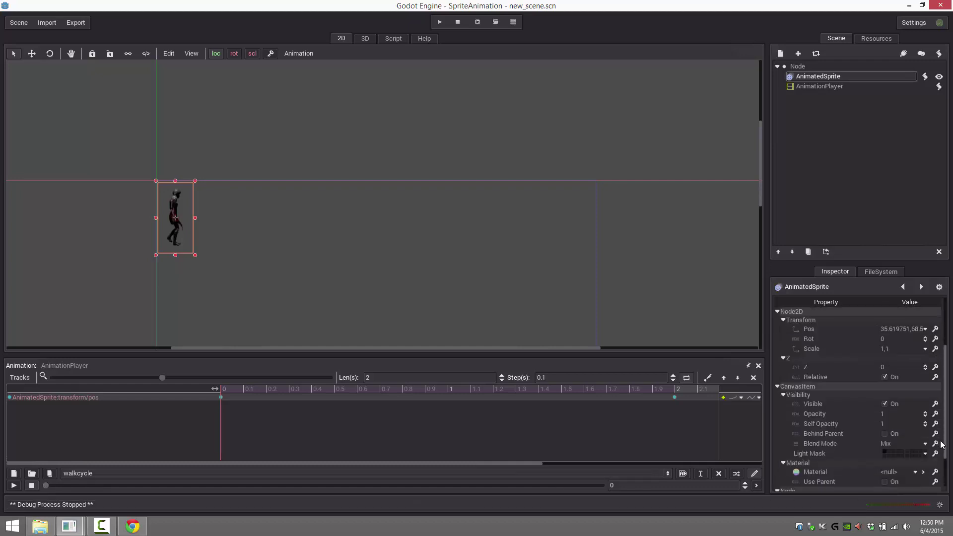
{"action": "scroll", "coordinate": [942, 439], "scroll_direction": "up", "scroll_amount": 6}
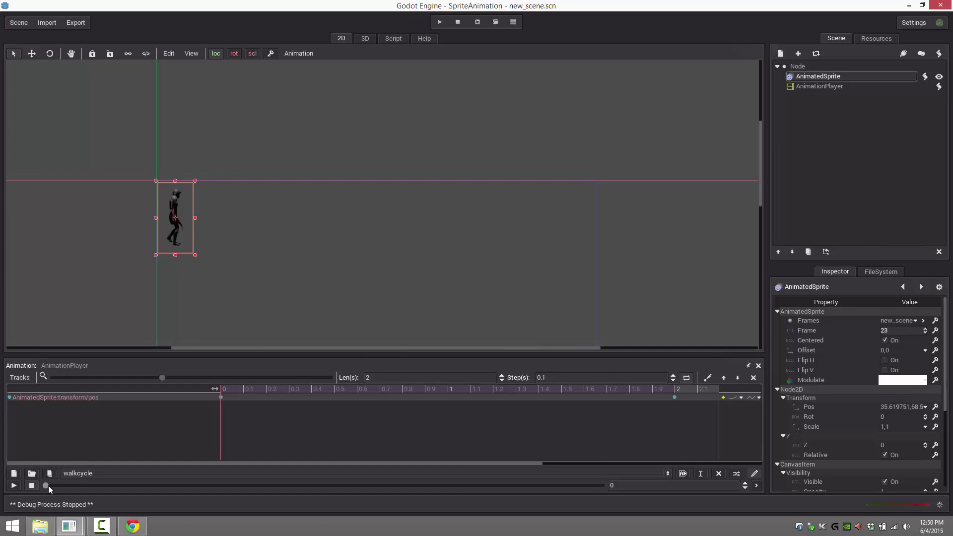
Step: Set the sprite's Frame to 0 at time 0 and key it on a new frame track
{"action": "left_click_drag", "start_coordinate": [49, 486], "coordinate": [37, 487]}
{"action": "left_click", "coordinate": [895, 330]}
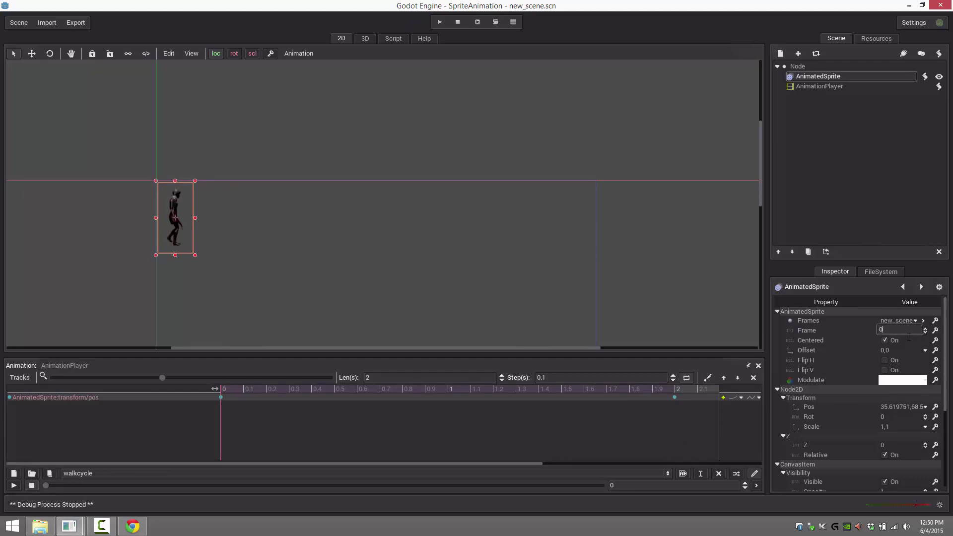
{"action": "type", "text": "0"}
{"action": "key", "text": "Return"}
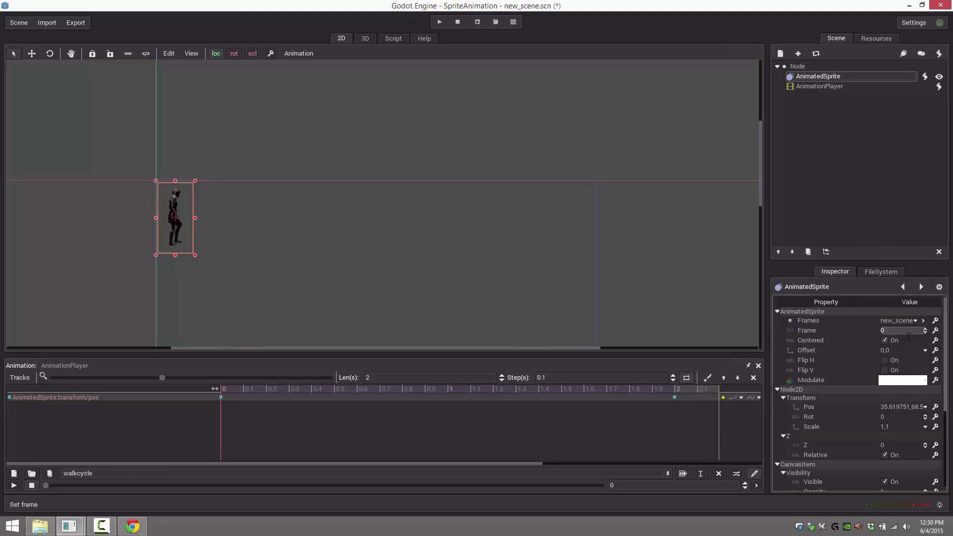
{"action": "left_click", "coordinate": [935, 330]}
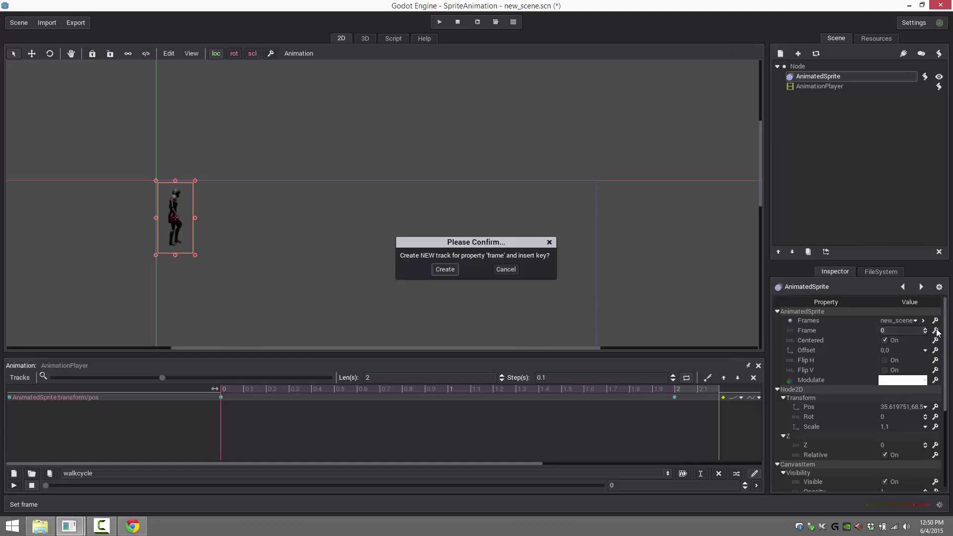
{"action": "left_click", "coordinate": [454, 268]}
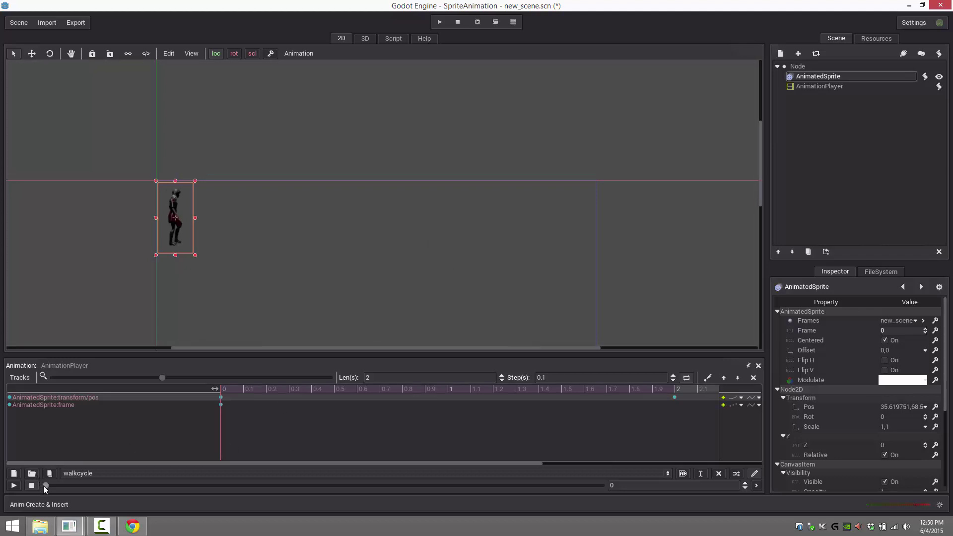
Step: Set the sprite's Frame to 24 at 2 seconds, key it, and preview the walkcycle animation
{"action": "left_click_drag", "start_coordinate": [44, 485], "coordinate": [610, 483]}
{"action": "left_click_drag", "start_coordinate": [601, 488], "coordinate": [605, 484]}
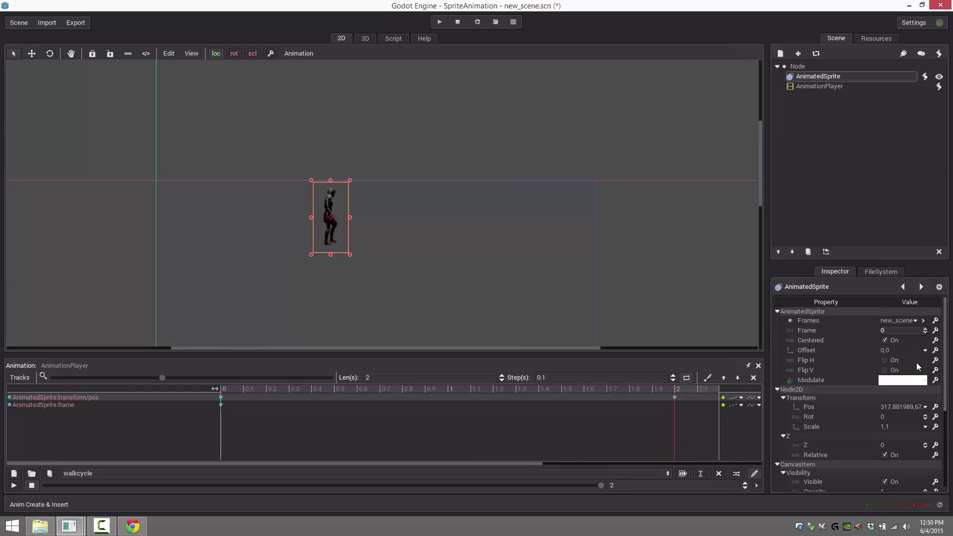
{"action": "left_click", "coordinate": [905, 330]}
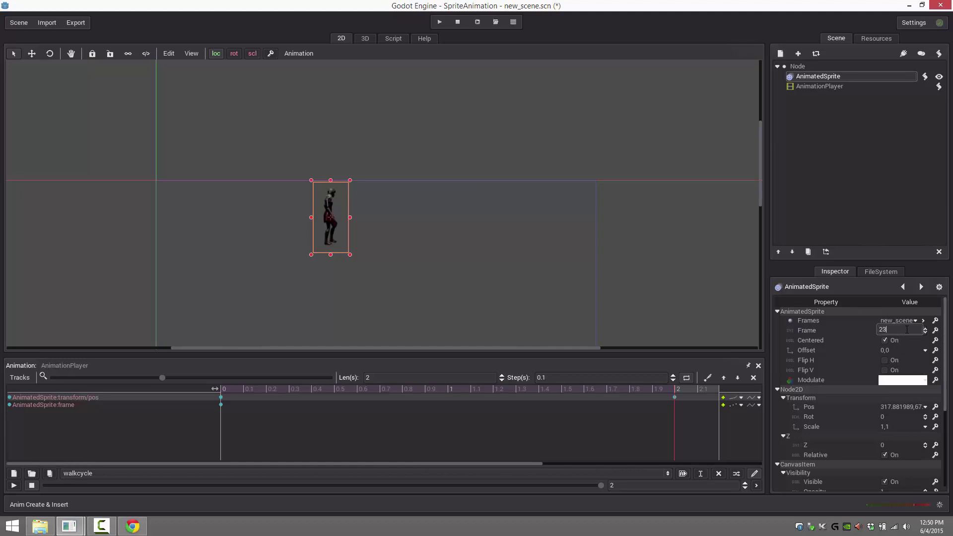
{"action": "key", "text": "Return"}
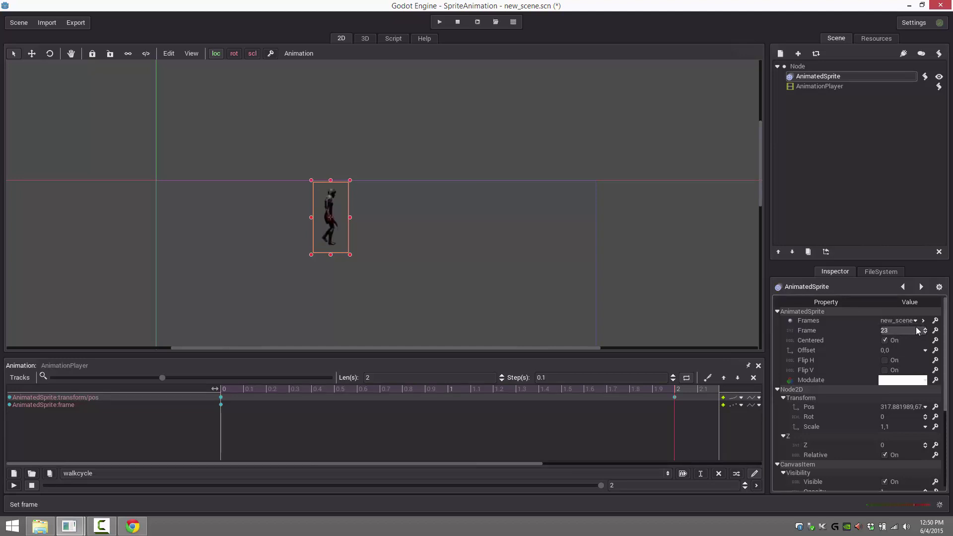
{"action": "left_click", "coordinate": [925, 328]}
{"action": "left_click", "coordinate": [935, 331]}
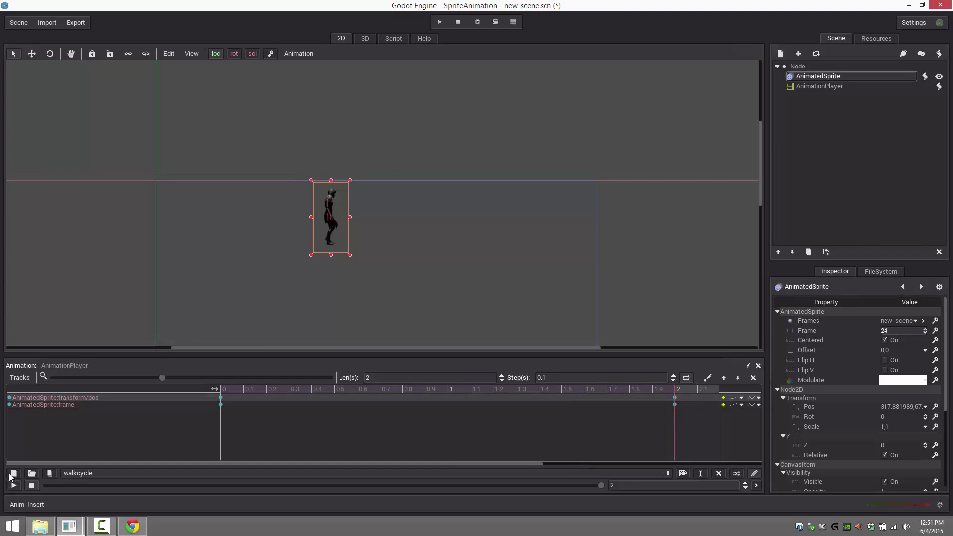
{"action": "left_click", "coordinate": [11, 487]}
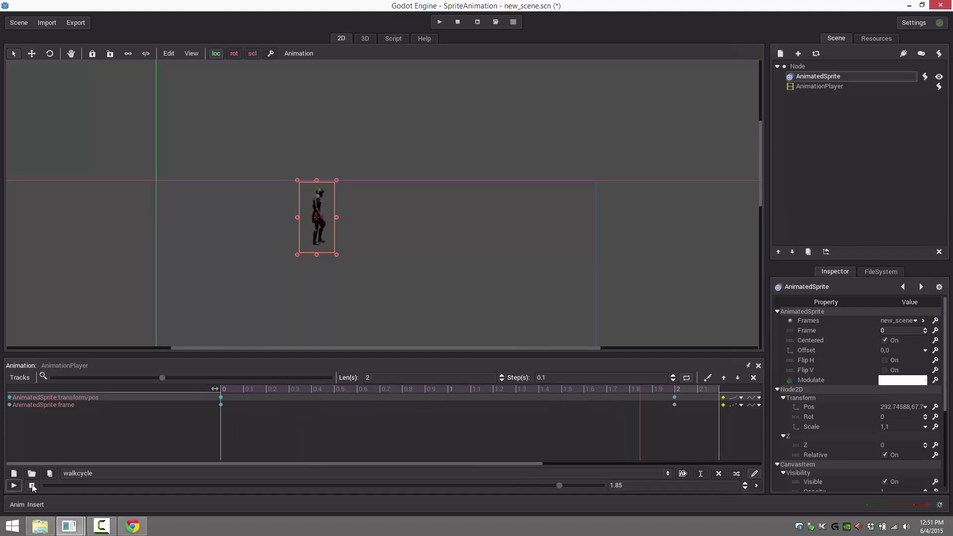
{"action": "left_click", "coordinate": [31, 486]}
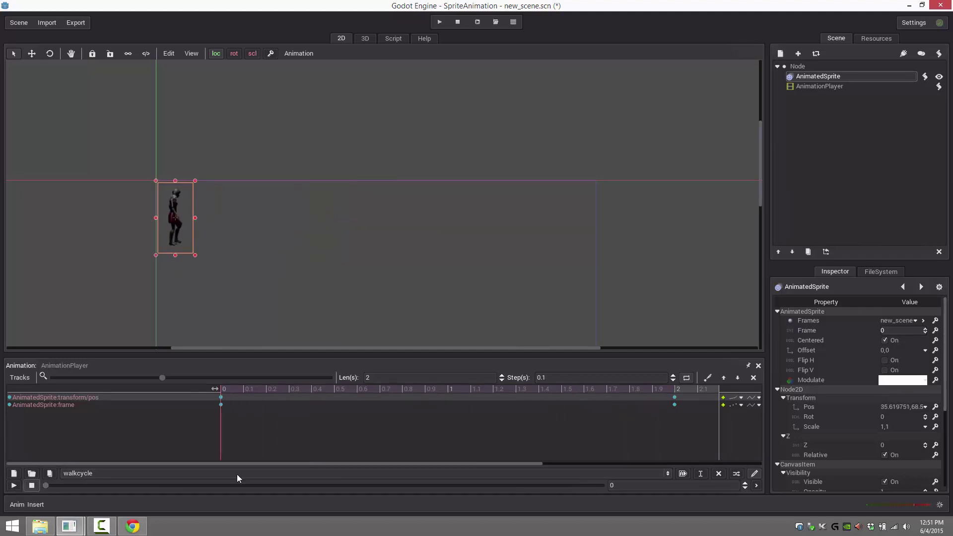
Step: Switch the AnimatedSprite:frame track to Continuous value mode, then play the animation and stop it
{"action": "left_click", "coordinate": [43, 406]}
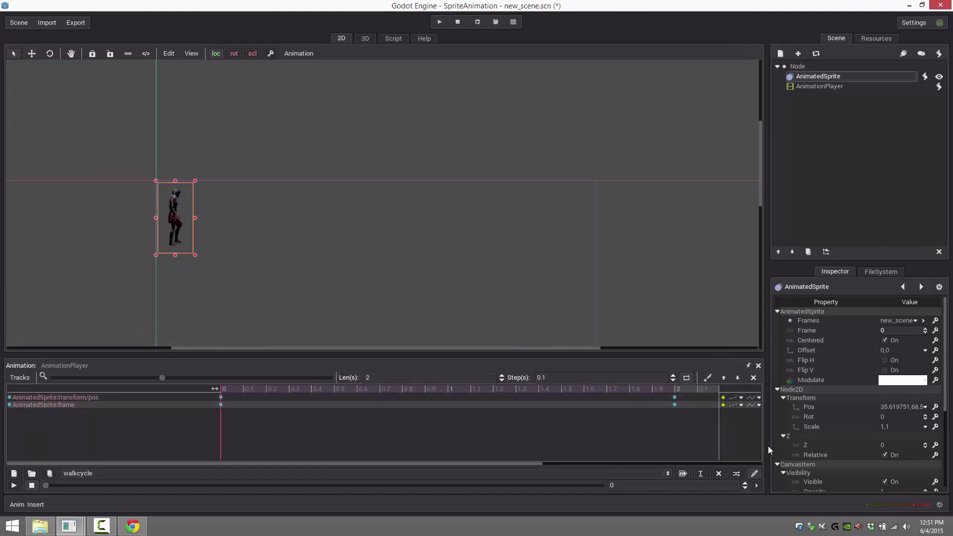
{"action": "left_click", "coordinate": [739, 404]}
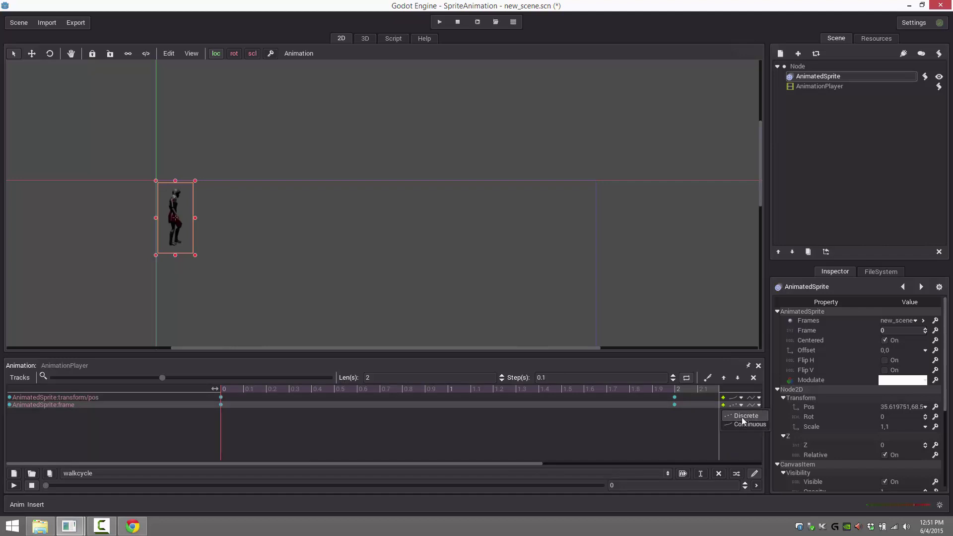
{"action": "left_click", "coordinate": [741, 424]}
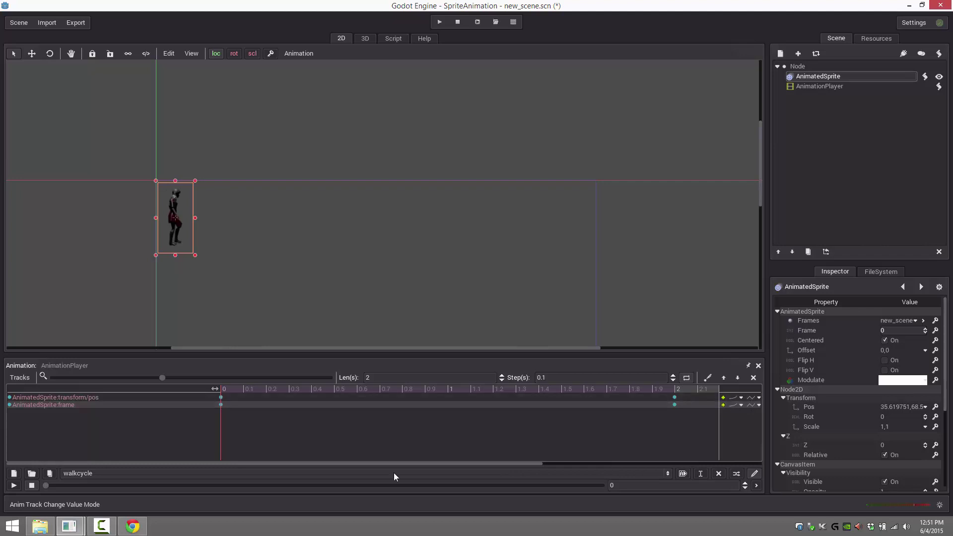
{"action": "left_click", "coordinate": [14, 485]}
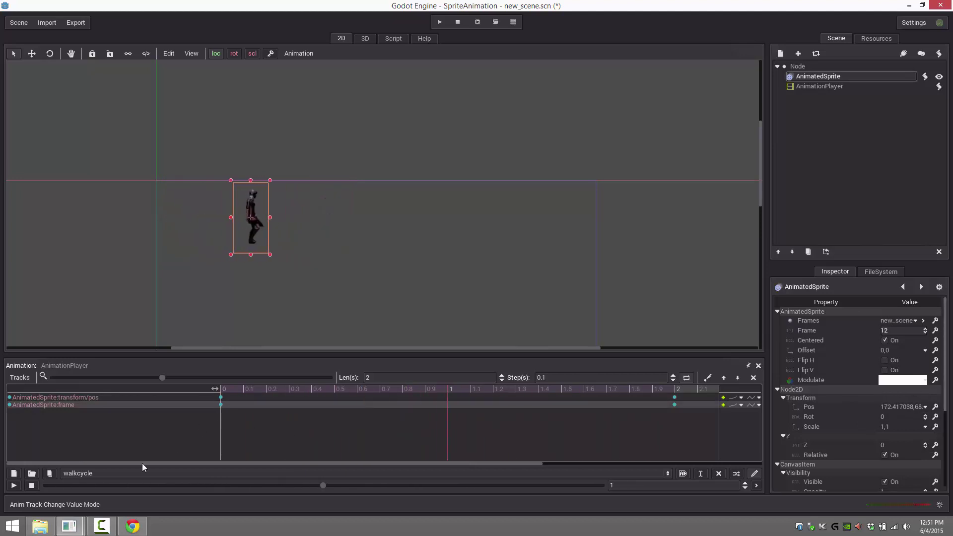
{"action": "left_click", "coordinate": [32, 485]}
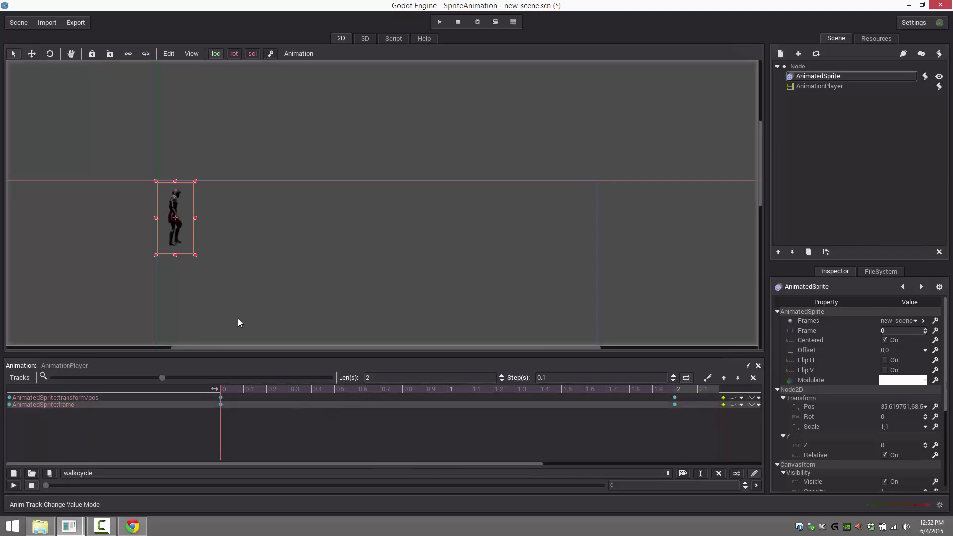
Step: Set the sprite's Frame to 3 at 0.64 seconds and insert a key for it on the frame track
{"action": "left_click_drag", "start_coordinate": [50, 485], "coordinate": [212, 486]}
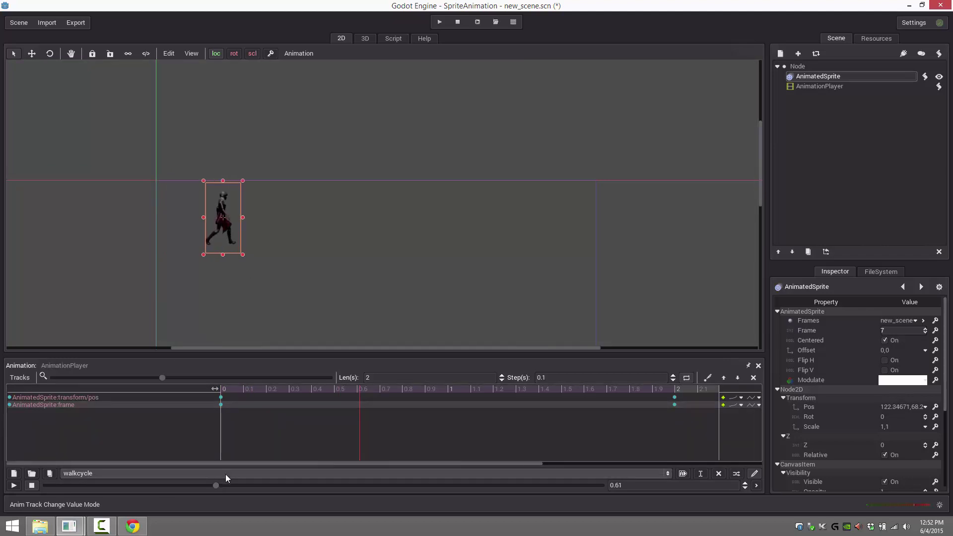
{"action": "left_click_drag", "start_coordinate": [217, 486], "coordinate": [225, 477]}
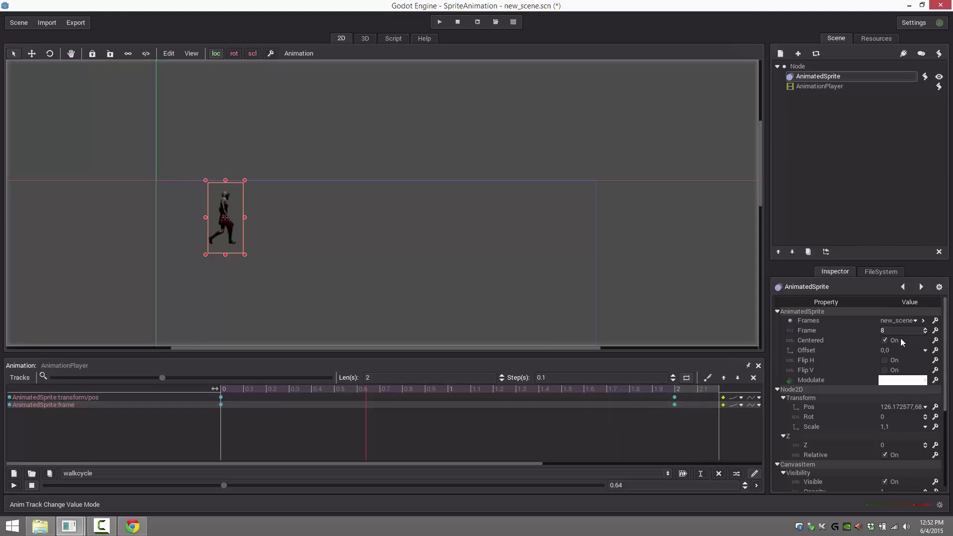
{"action": "left_click", "coordinate": [925, 331]}
{"action": "left_click", "coordinate": [924, 332]}
{"action": "left_click", "coordinate": [925, 331]}
{"action": "left_click", "coordinate": [925, 332]}
{"action": "left_click", "coordinate": [924, 332]}
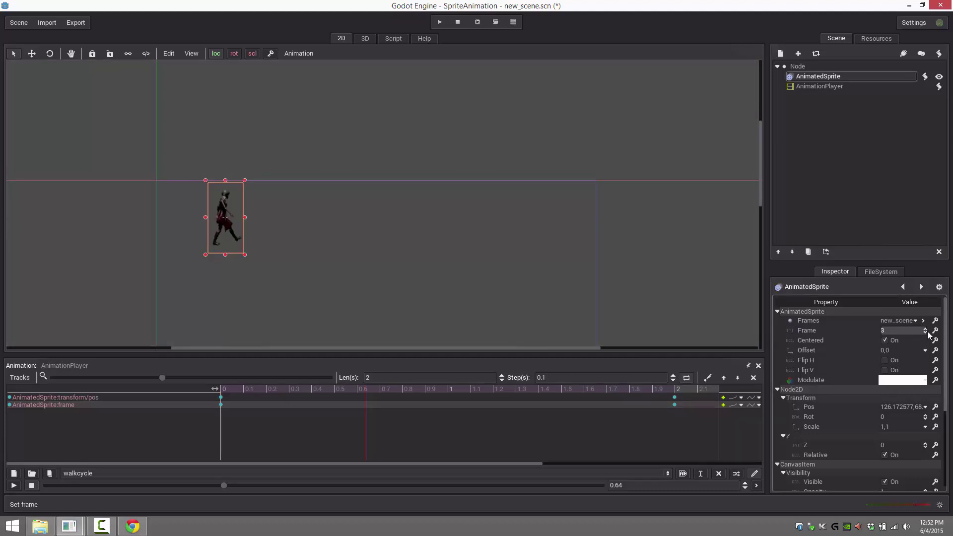
{"action": "left_click", "coordinate": [935, 331]}
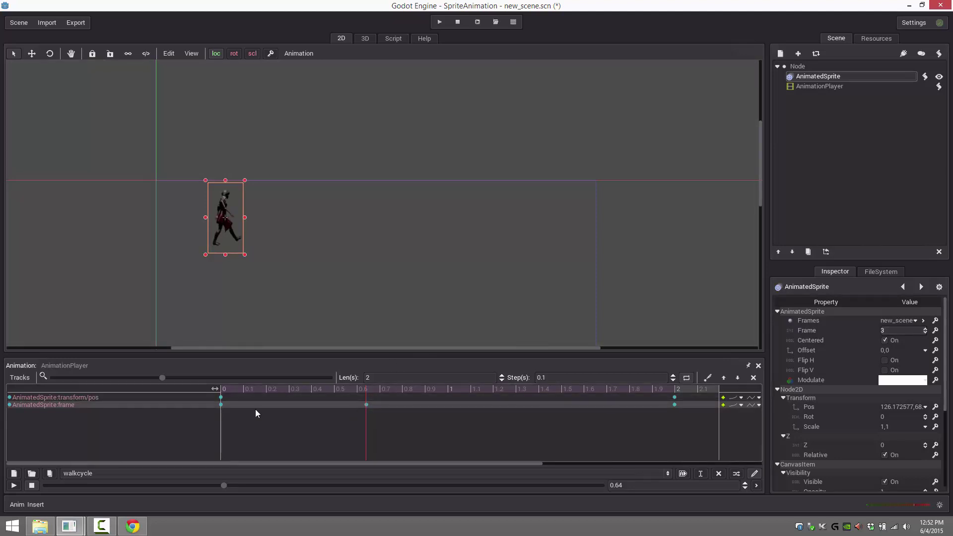
Step: Preview the animation with the extra frame key at 0.64 seconds, stop it and delete that key
{"action": "left_click", "coordinate": [13, 485]}
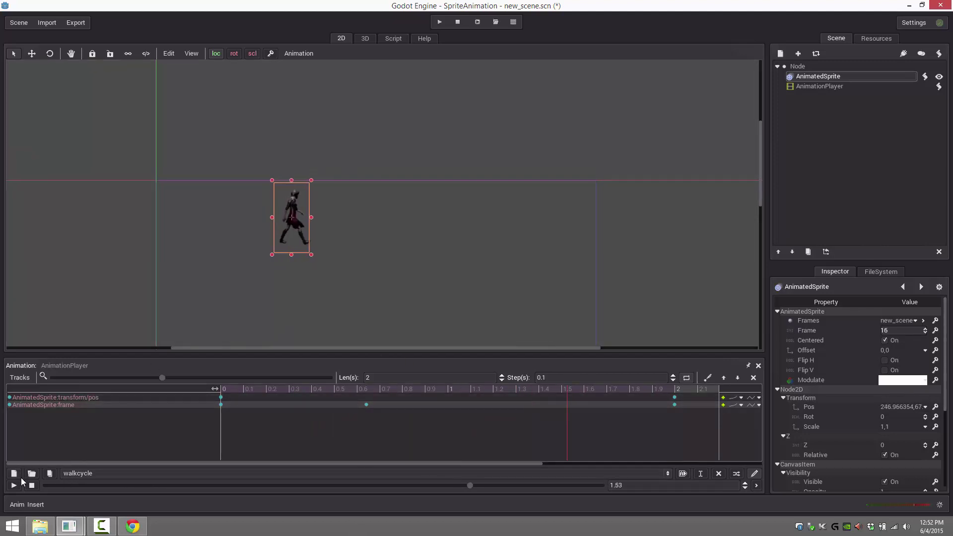
{"action": "left_click", "coordinate": [32, 485]}
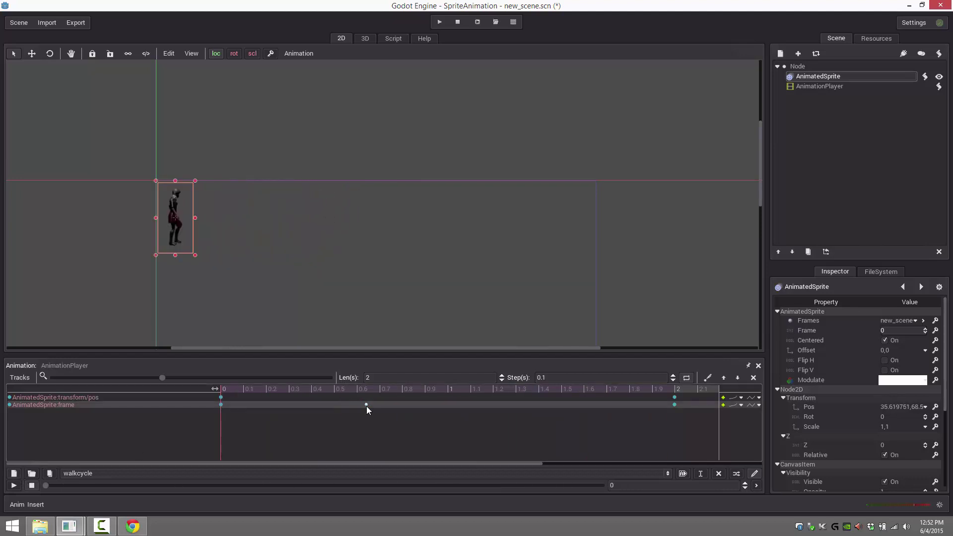
{"action": "key", "text": "Delete"}
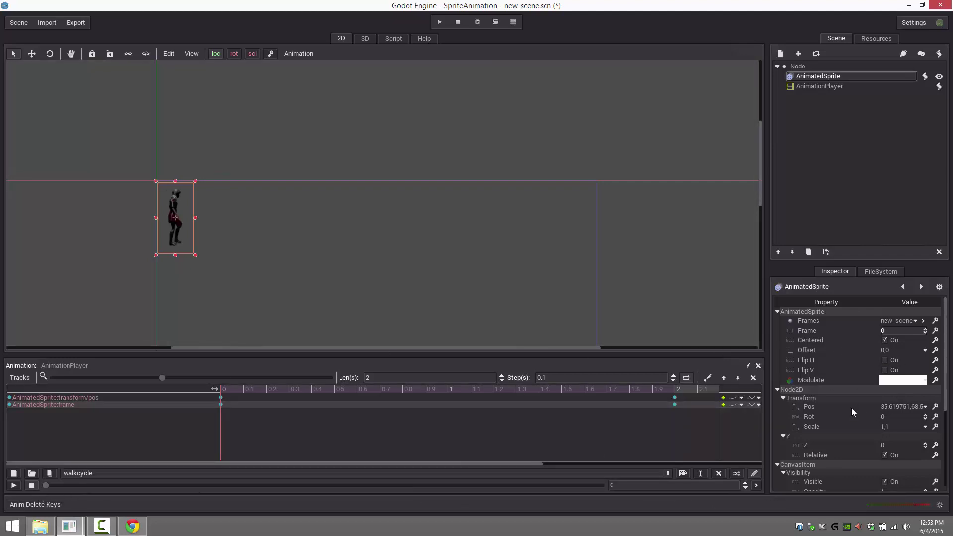
Step: Create a visibility/opacity track for the sprite with an Opacity key of 1 at time 0
{"action": "scroll", "coordinate": [850, 408], "scroll_direction": "down", "scroll_amount": 5}
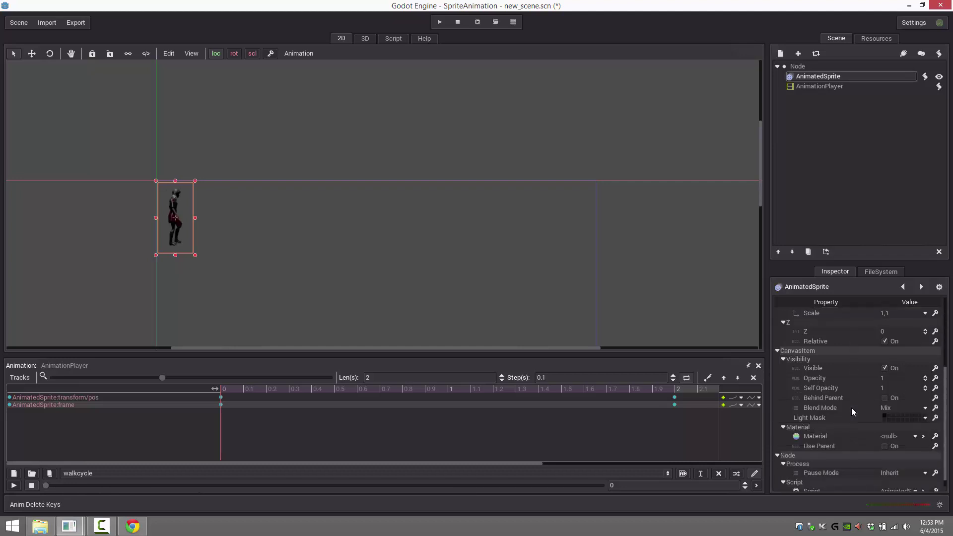
{"action": "left_click", "coordinate": [895, 376]}
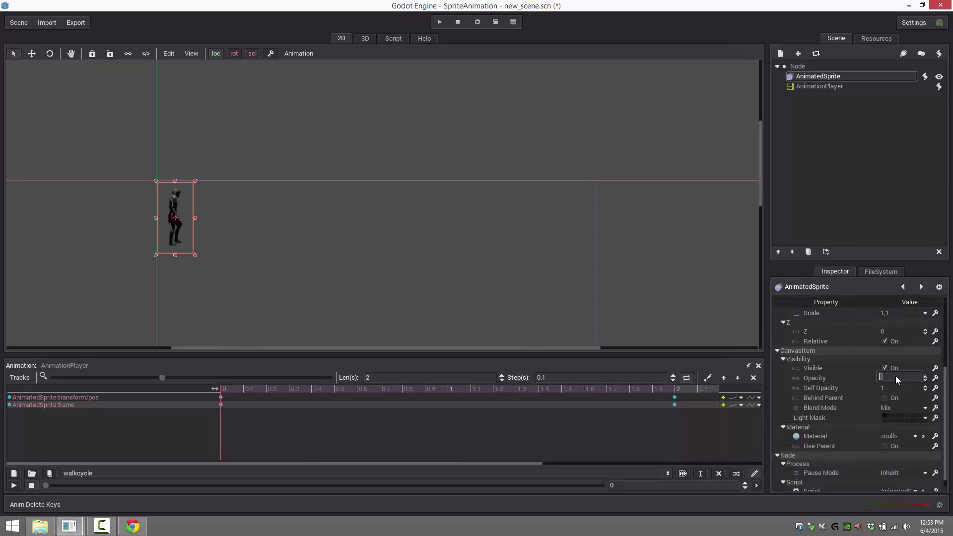
{"action": "left_click", "coordinate": [934, 378]}
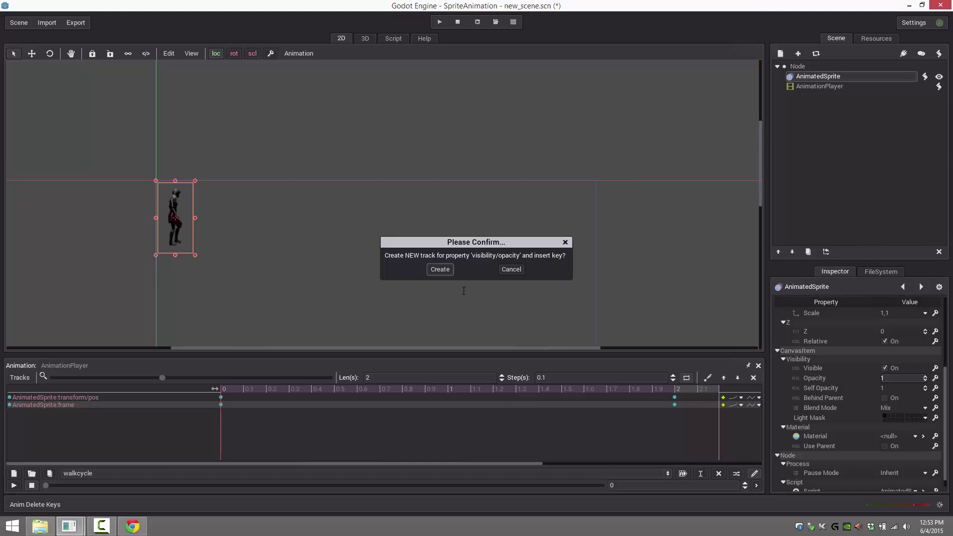
{"action": "left_click", "coordinate": [438, 269]}
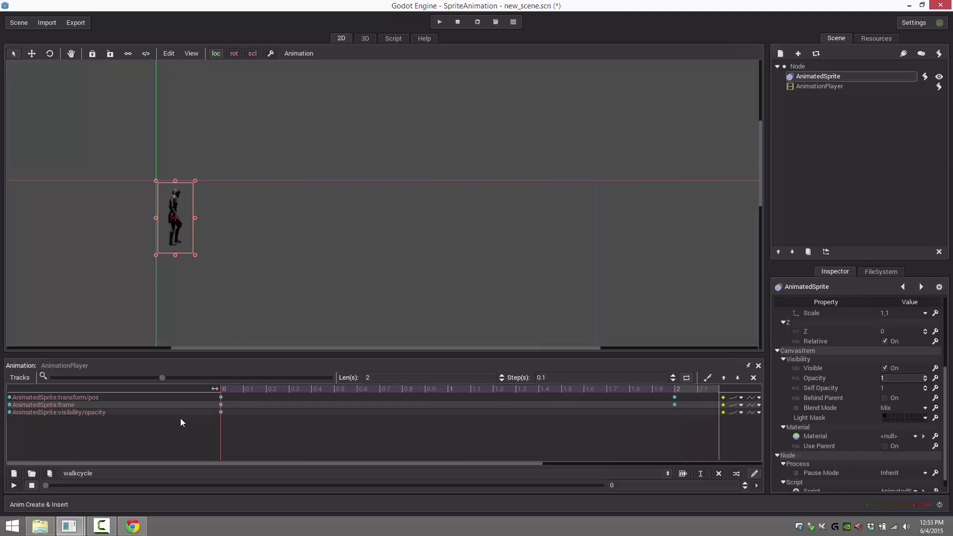
Step: Set the sprite's Opacity to 0.5 at 0.53 seconds and insert a key for it
{"action": "left_click_drag", "start_coordinate": [45, 485], "coordinate": [188, 484]}
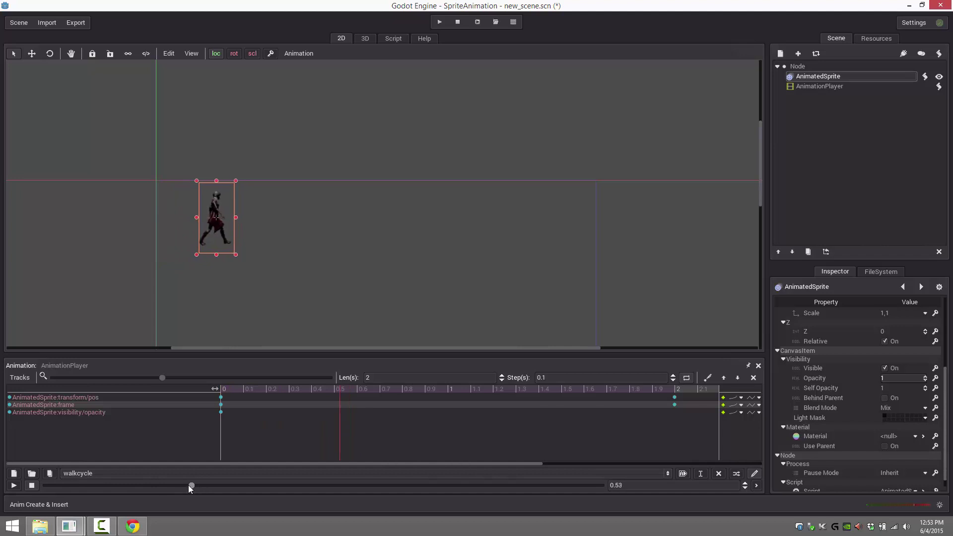
{"action": "left_click", "coordinate": [901, 378]}
{"action": "type", "text": ".50"}
{"action": "key", "text": "Return"}
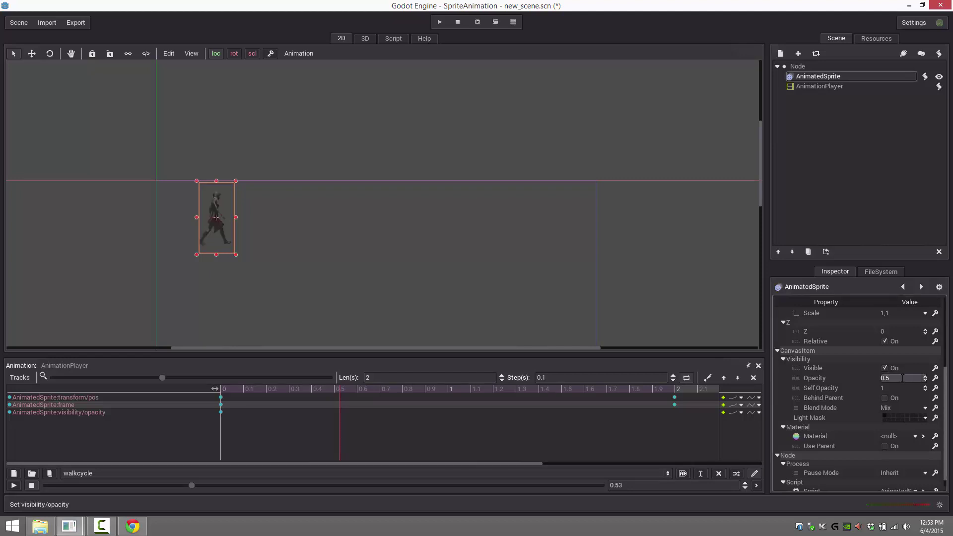
{"action": "left_click", "coordinate": [936, 379]}
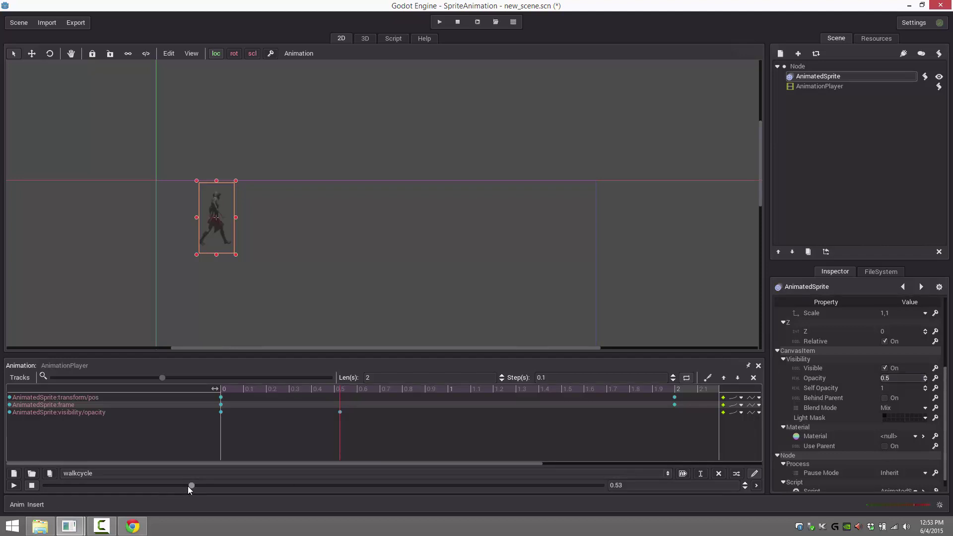
Step: Set the sprite's Opacity to 0 at 2 seconds and insert a key for it
{"action": "left_click_drag", "start_coordinate": [191, 486], "coordinate": [642, 482]}
{"action": "left_click", "coordinate": [900, 377]}
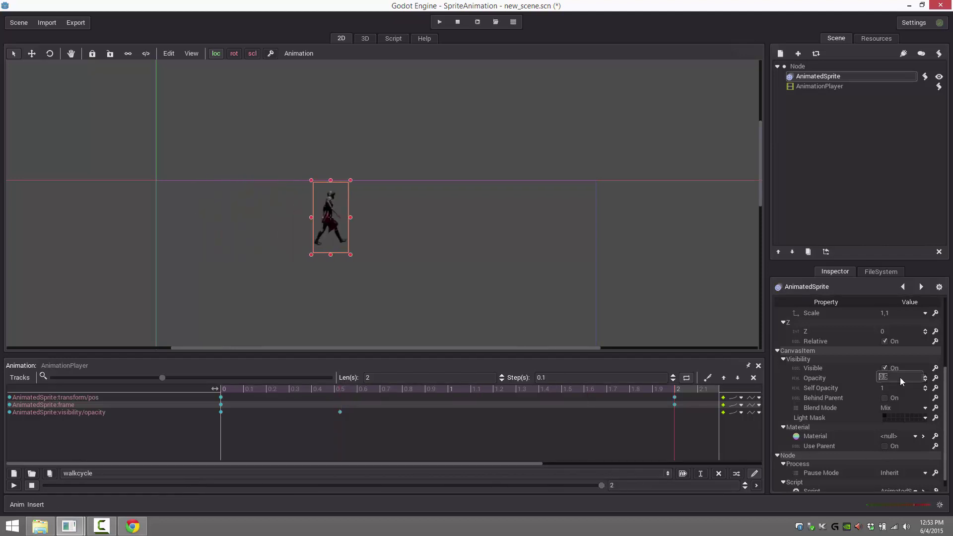
{"action": "type", "text": "0"}
{"action": "key", "text": "Return"}
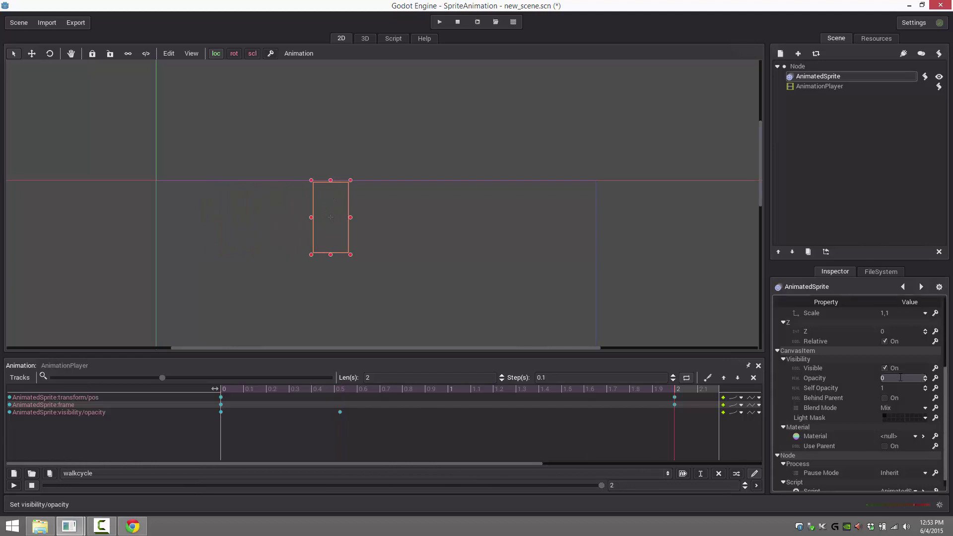
{"action": "left_click", "coordinate": [934, 378]}
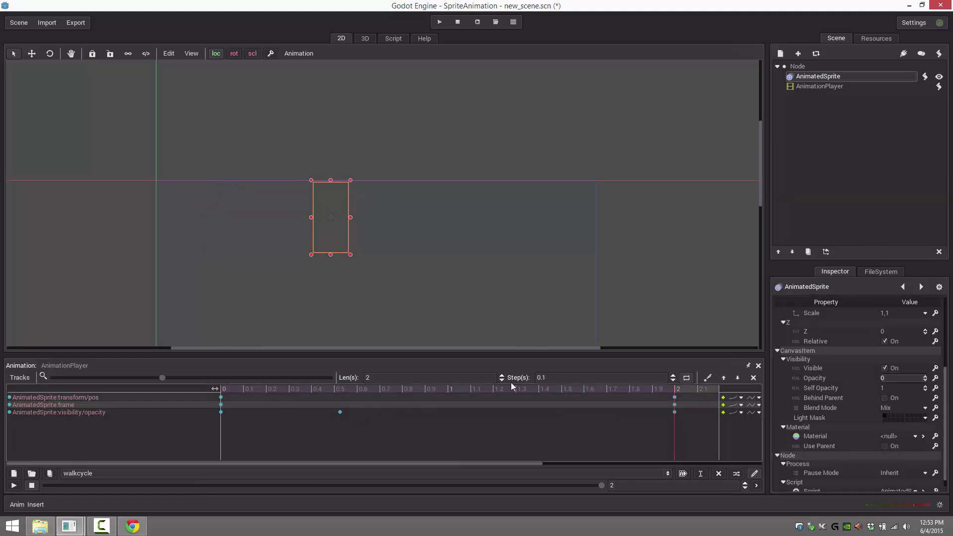
Step: Preview the walkcycle with the opacity keys, stop it and select the visibility/opacity track
{"action": "left_click", "coordinate": [14, 485]}
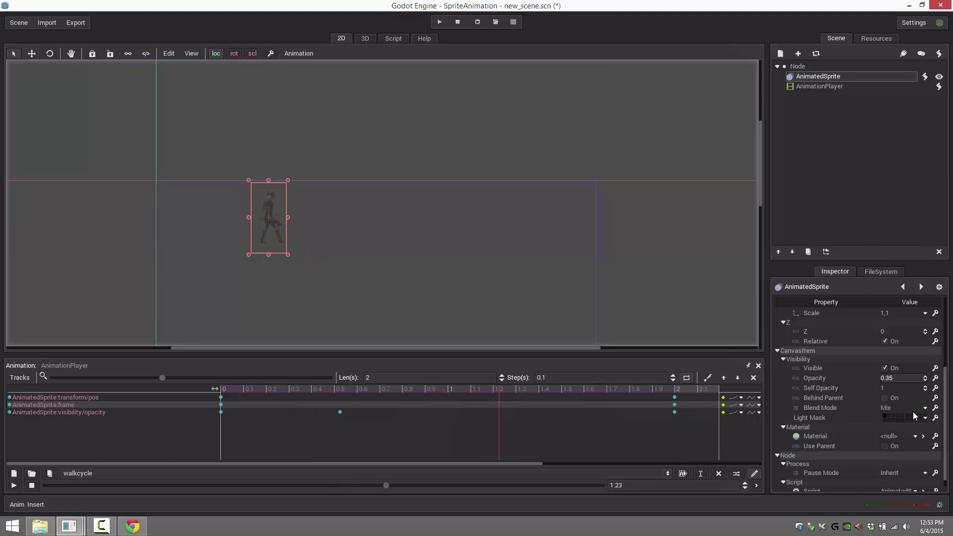
{"action": "left_click", "coordinate": [31, 485]}
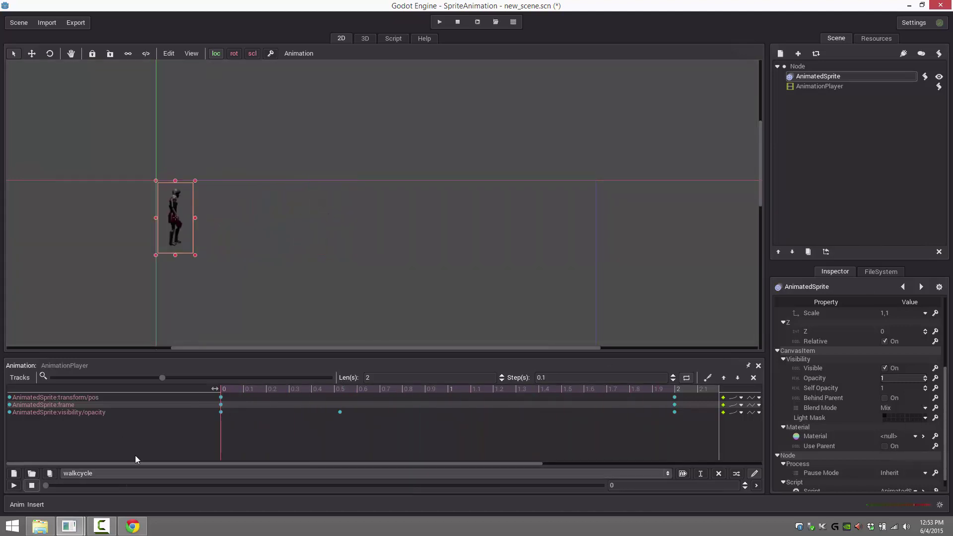
{"action": "left_click", "coordinate": [88, 411]}
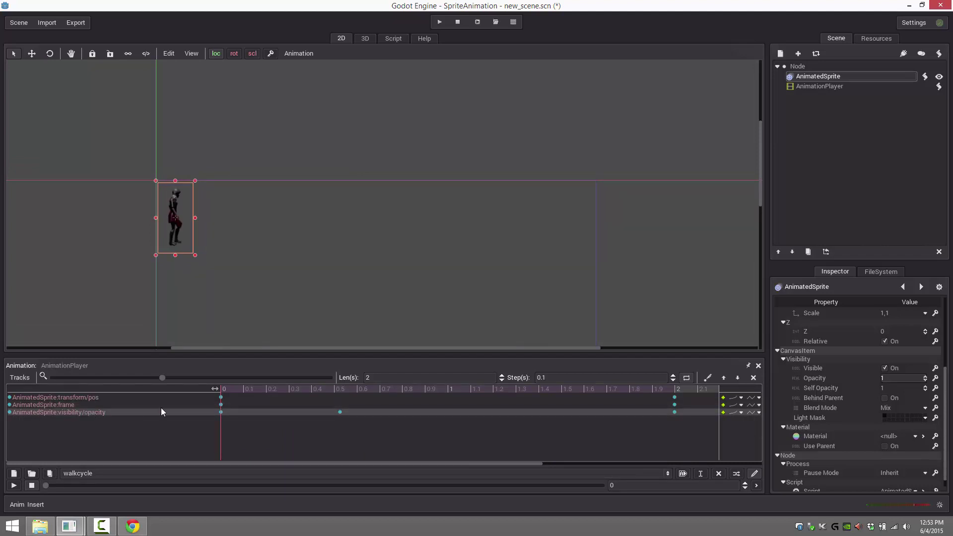
Step: Remove the visibility/opacity track from the walkcycle and look at the available transition types
{"action": "left_click", "coordinate": [753, 378]}
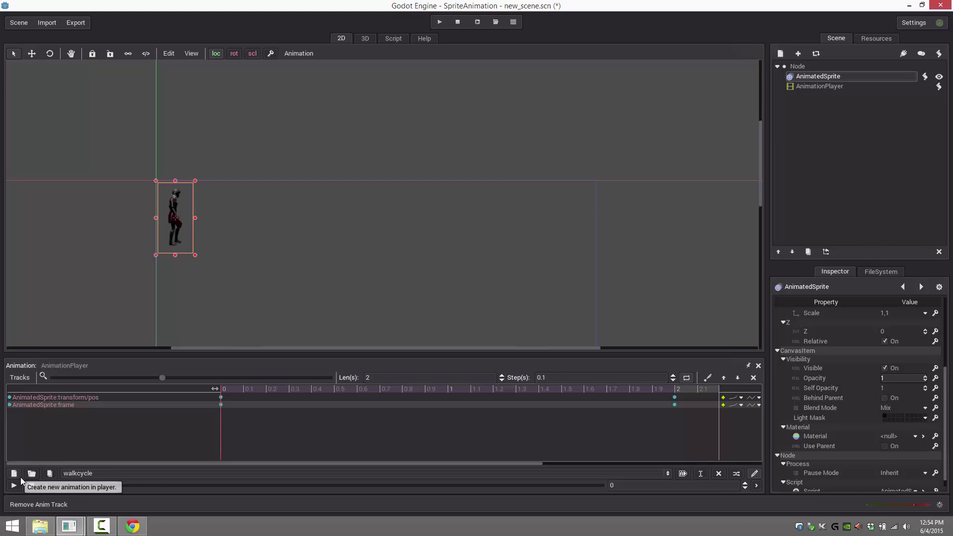
{"action": "left_click", "coordinate": [21, 378]}
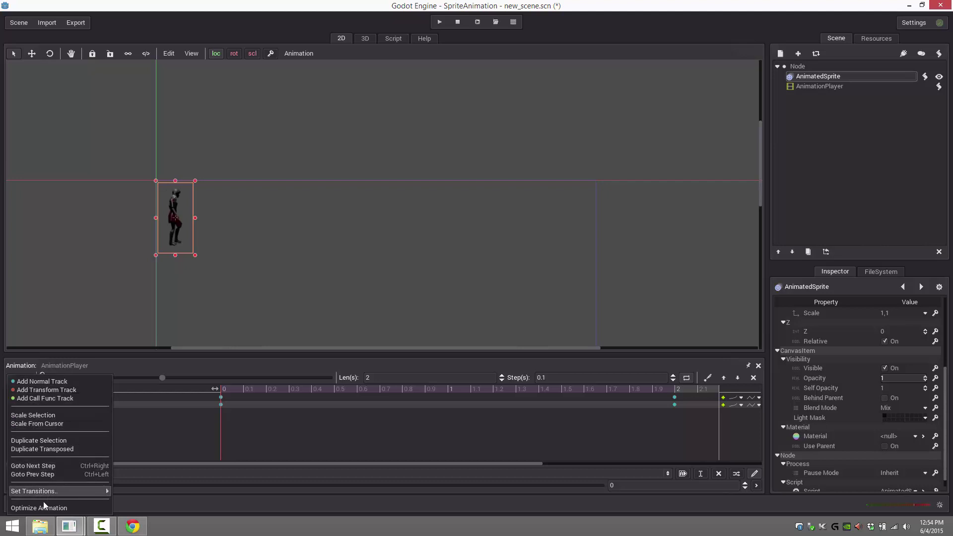
{"action": "mouse_move", "coordinate": [49, 493]}
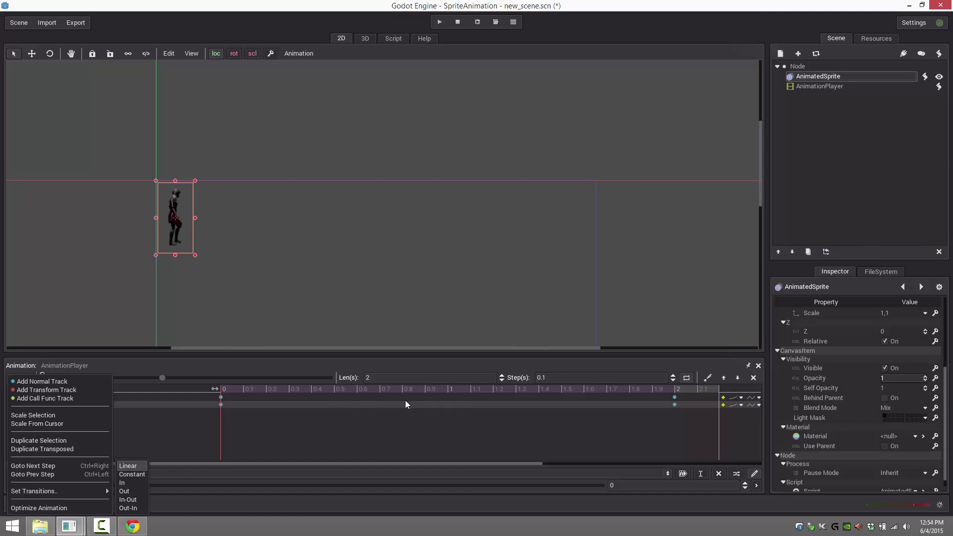
{"action": "left_click", "coordinate": [220, 406]}
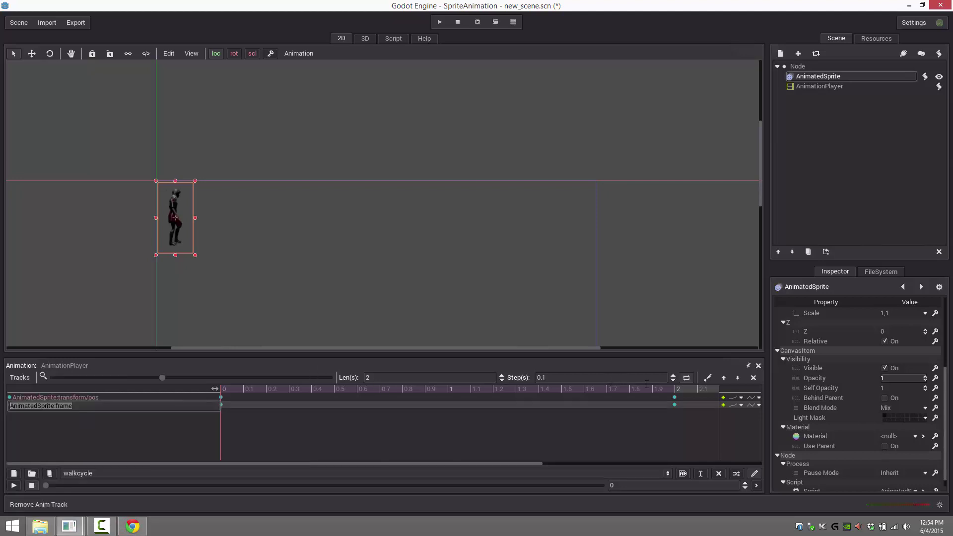
Step: Turn on key editing and open the frame track's key at time 0 to view its properties
{"action": "left_click", "coordinate": [706, 378]}
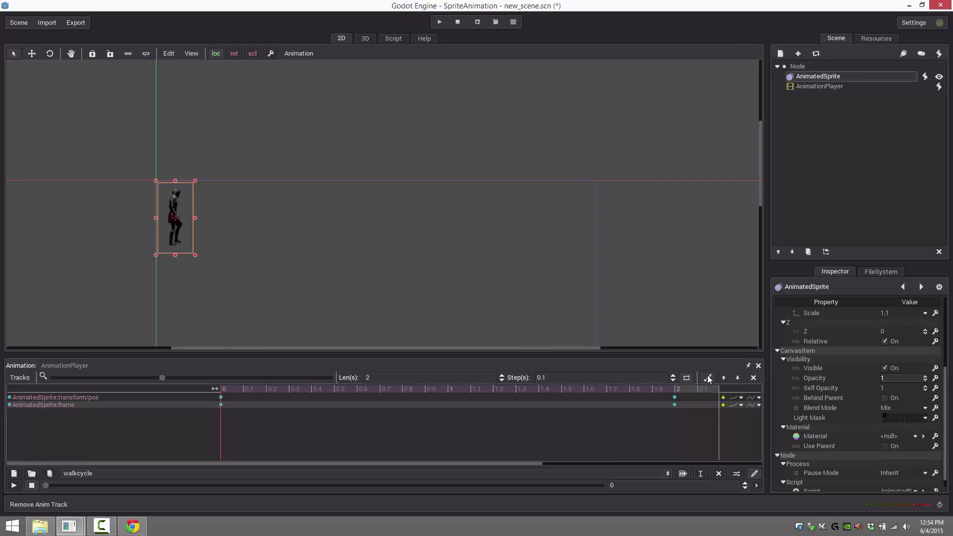
{"action": "left_click", "coordinate": [222, 404]}
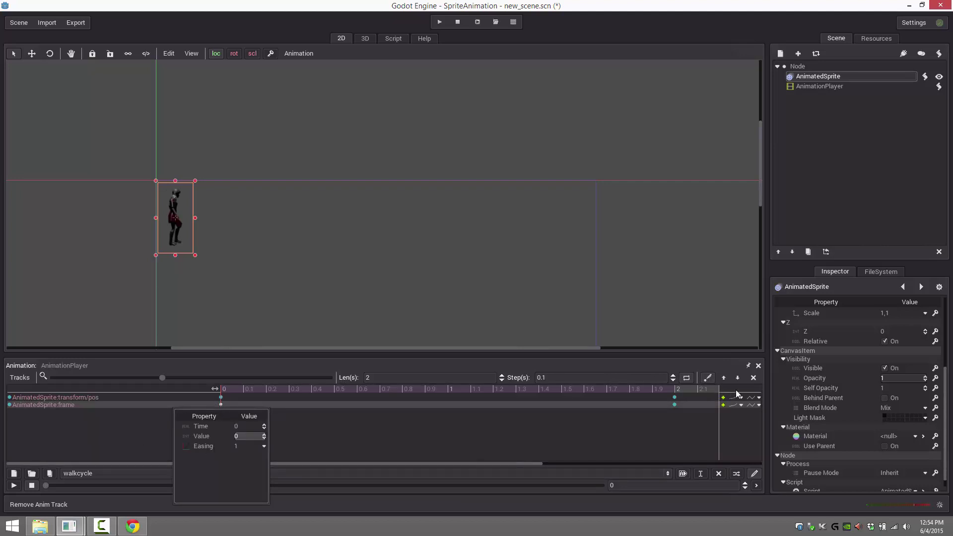
{"action": "left_click", "coordinate": [710, 376]}
Step: Add a call function track to the walkcycle animation
{"action": "left_click", "coordinate": [31, 382]}
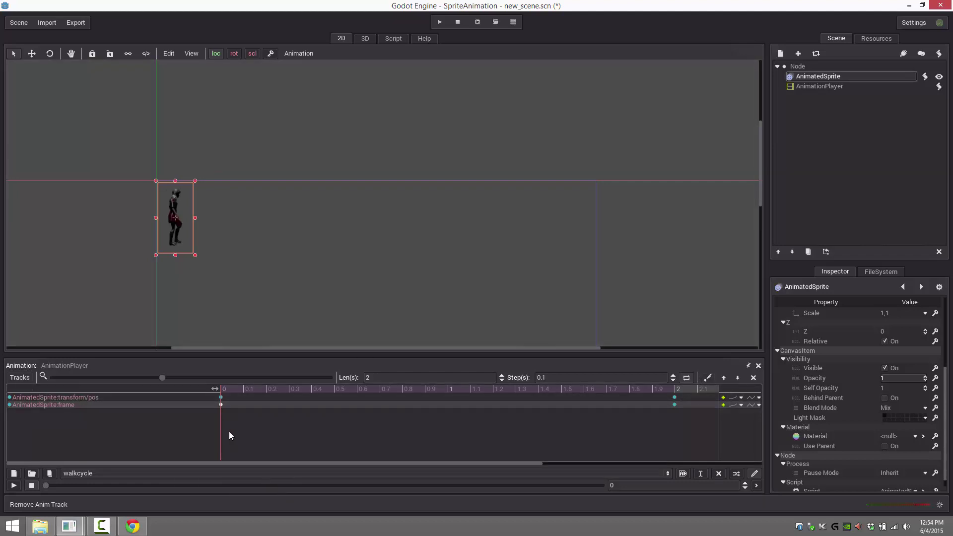
{"action": "left_click", "coordinate": [21, 377]}
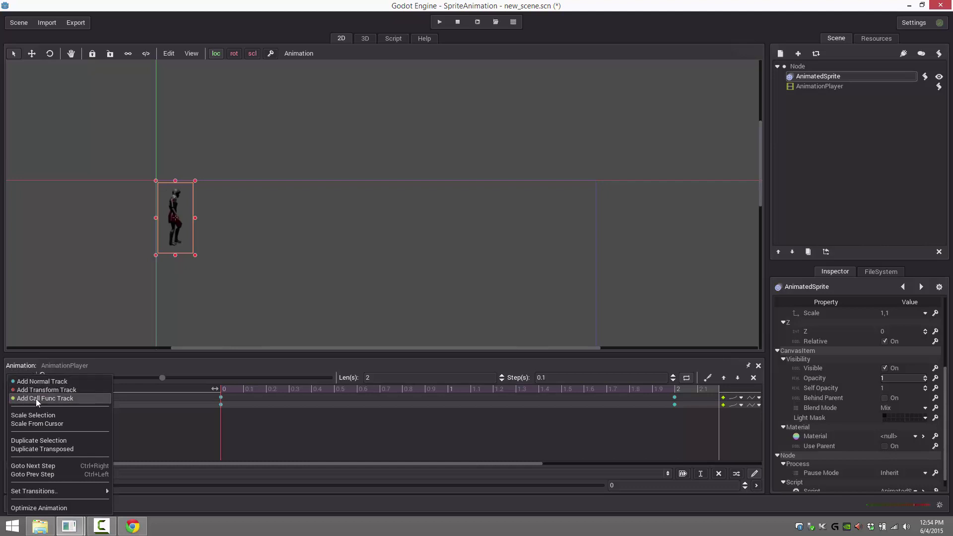
{"action": "left_click", "coordinate": [36, 398]}
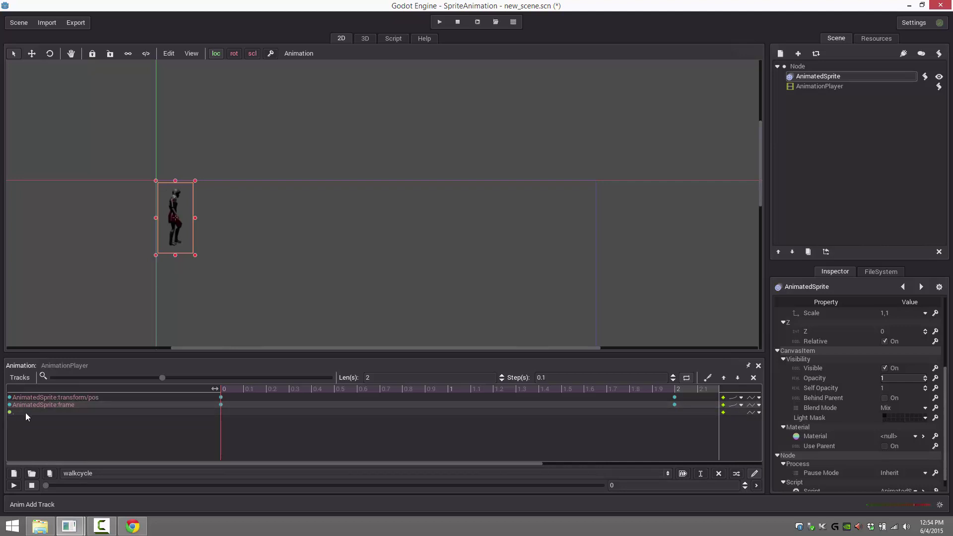
Step: Create a GDScript for the root Node at res://new_scene.gd
{"action": "left_click", "coordinate": [807, 67]}
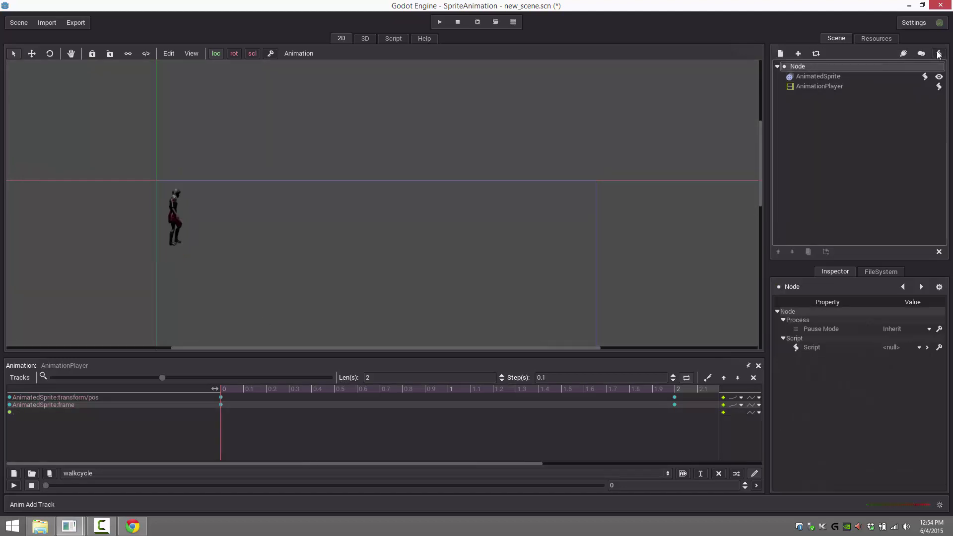
{"action": "left_click", "coordinate": [920, 53]}
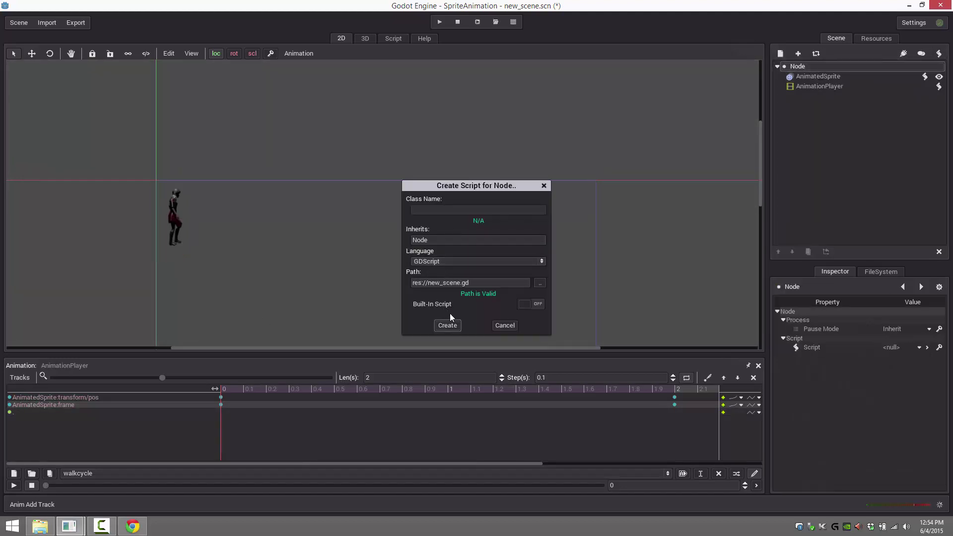
{"action": "left_click", "coordinate": [447, 326]}
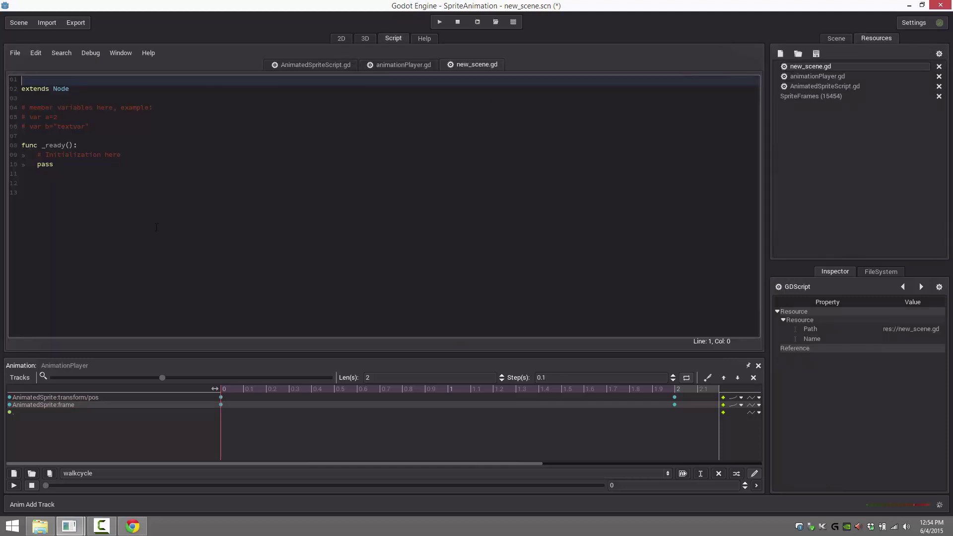
Step: Write a function halfway() at the end of new_scene.gd that prints "Halfway"
{"action": "left_click", "coordinate": [87, 195]}
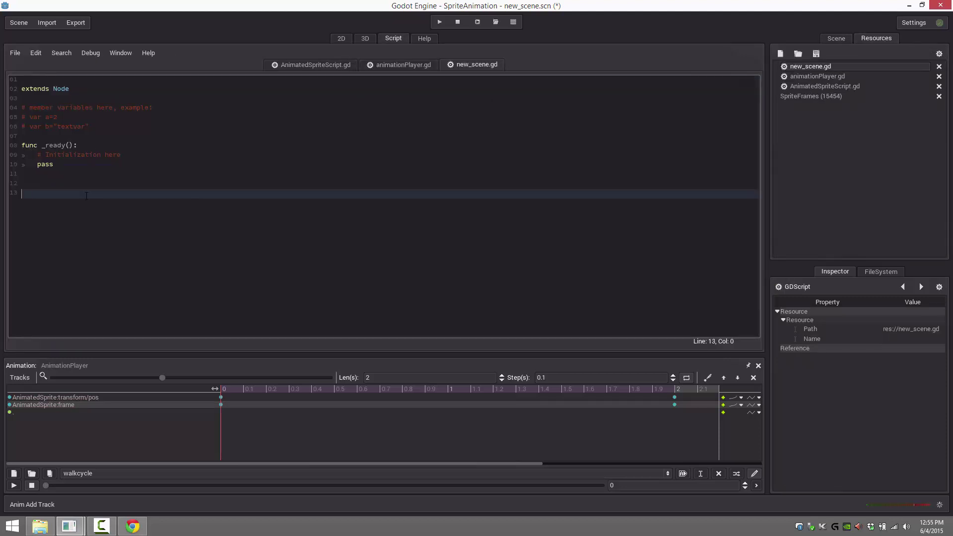
{"action": "type", "text": "func halfway():"}
{"action": "key", "text": "Return"}
{"action": "type", "text": "print(\"H"}
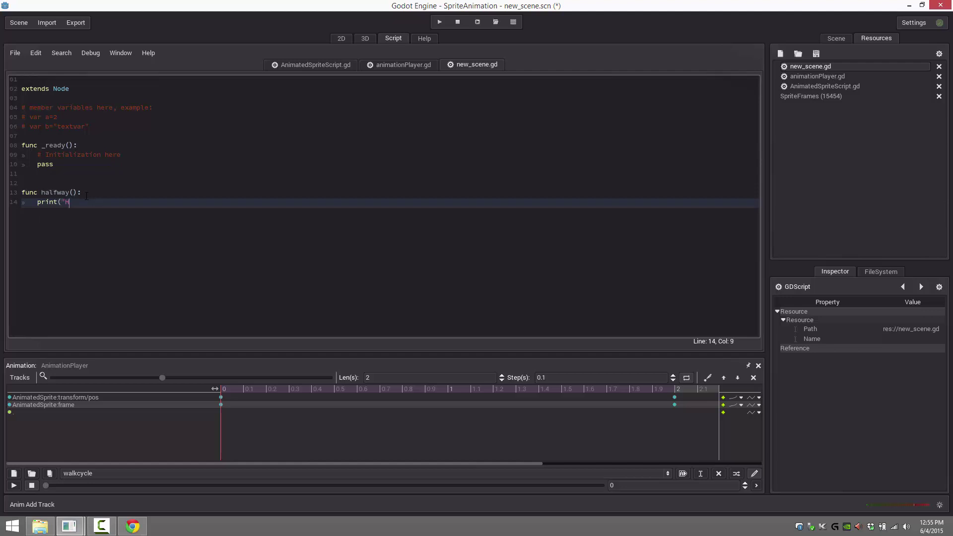
{"action": "type", "text": "alfway\")"}
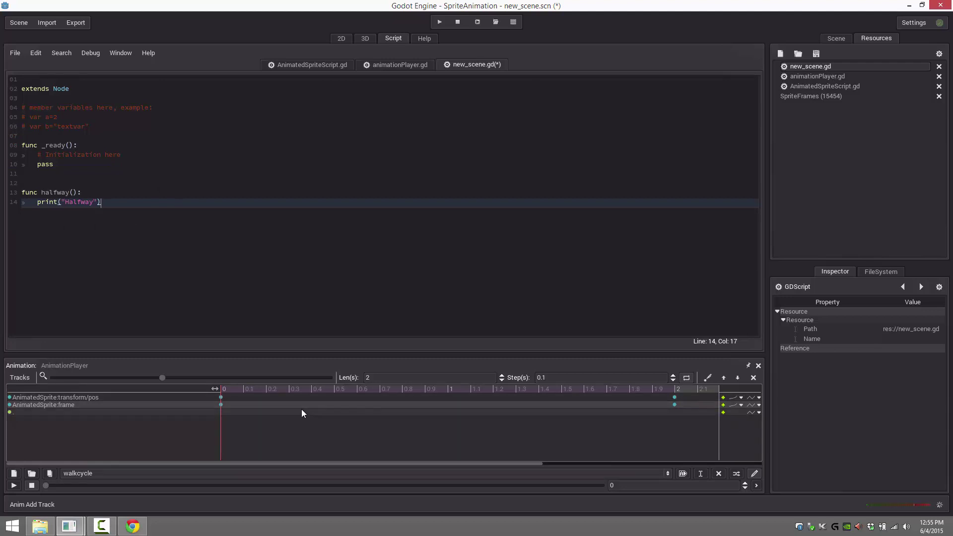
Step: Insert a key in the call function track and move it to 1 second
{"action": "left_click", "coordinate": [97, 412]}
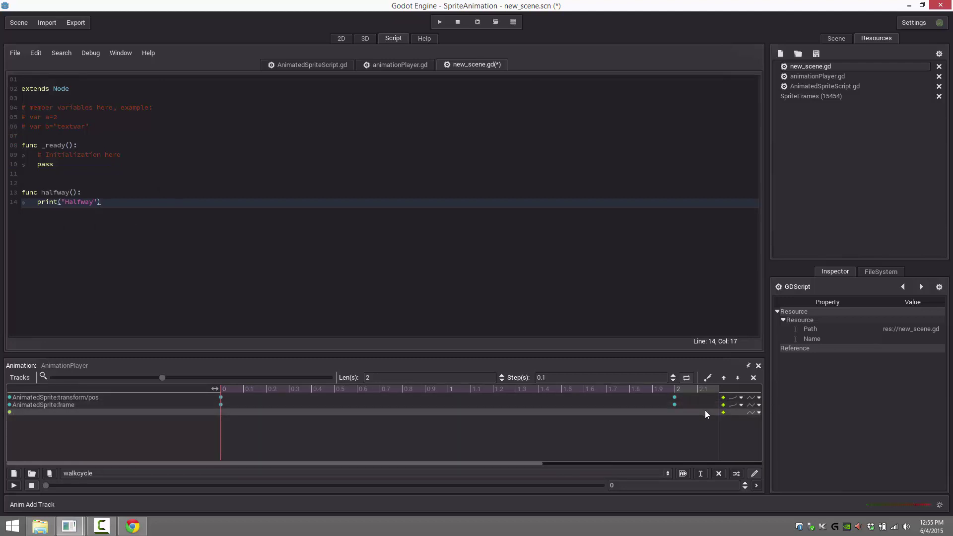
{"action": "left_click", "coordinate": [723, 413]}
{"action": "left_click", "coordinate": [221, 413]}
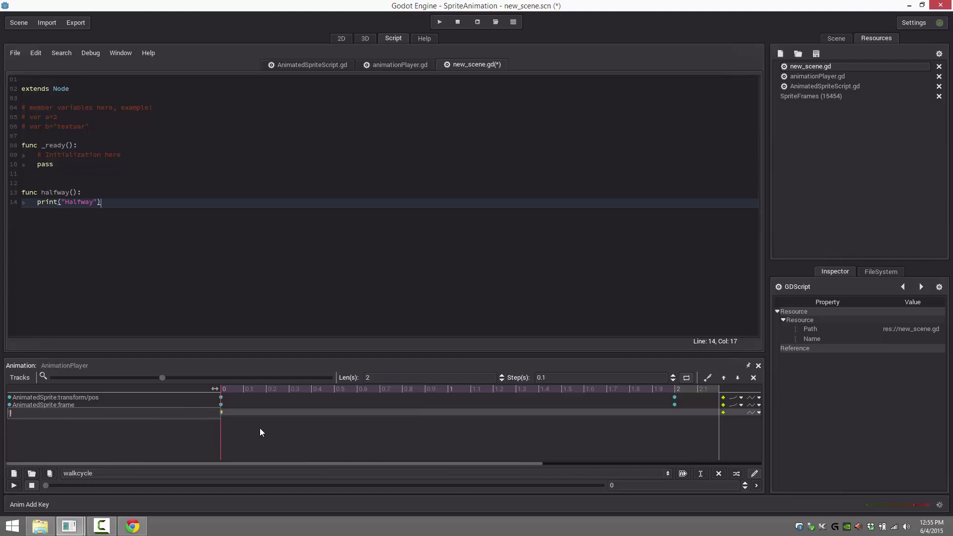
{"action": "left_click", "coordinate": [222, 412]}
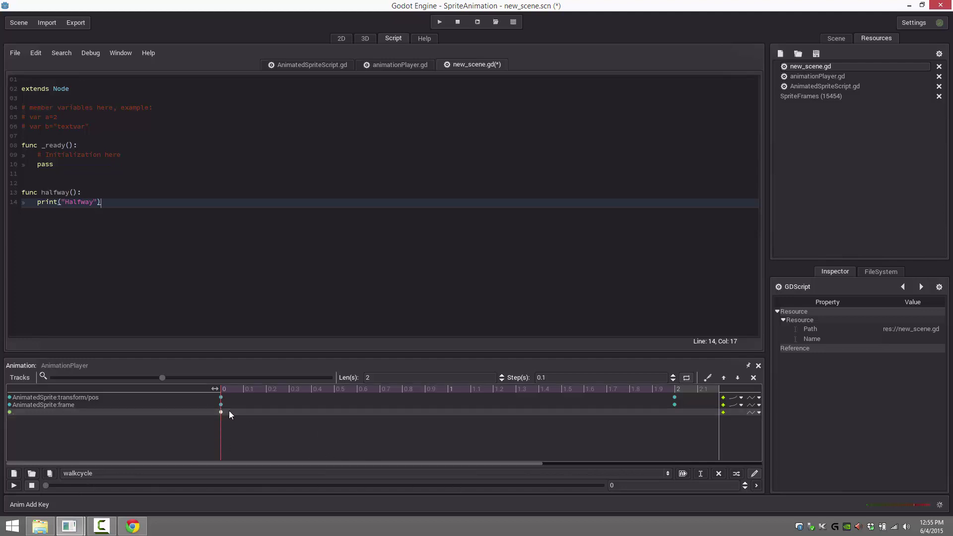
{"action": "left_click", "coordinate": [221, 413]}
{"action": "left_click_drag", "start_coordinate": [232, 414], "coordinate": [323, 414]}
{"action": "left_click_drag", "start_coordinate": [441, 415], "coordinate": [444, 416]}
Step: Set the function name of the call track's key at 1 second to halfway
{"action": "left_click", "coordinate": [447, 411]}
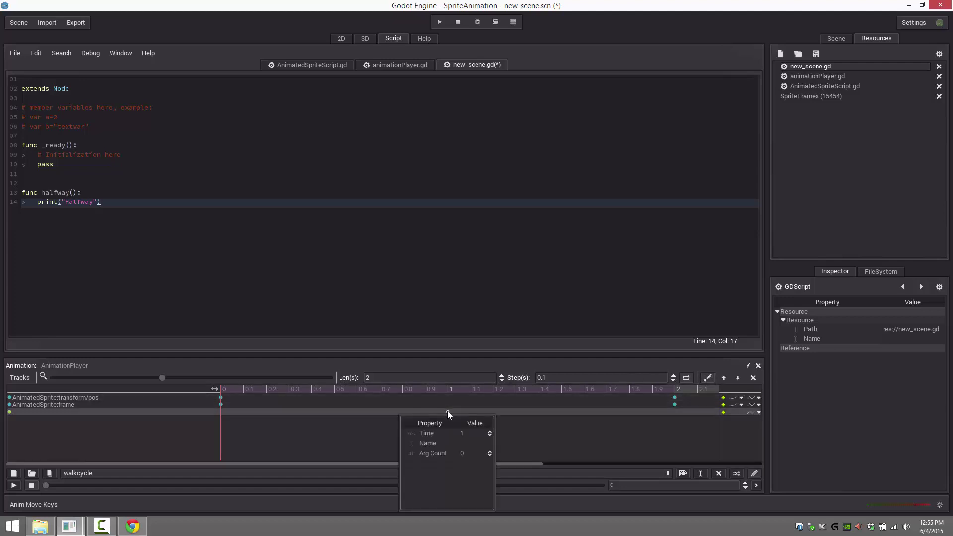
{"action": "left_click", "coordinate": [470, 443]}
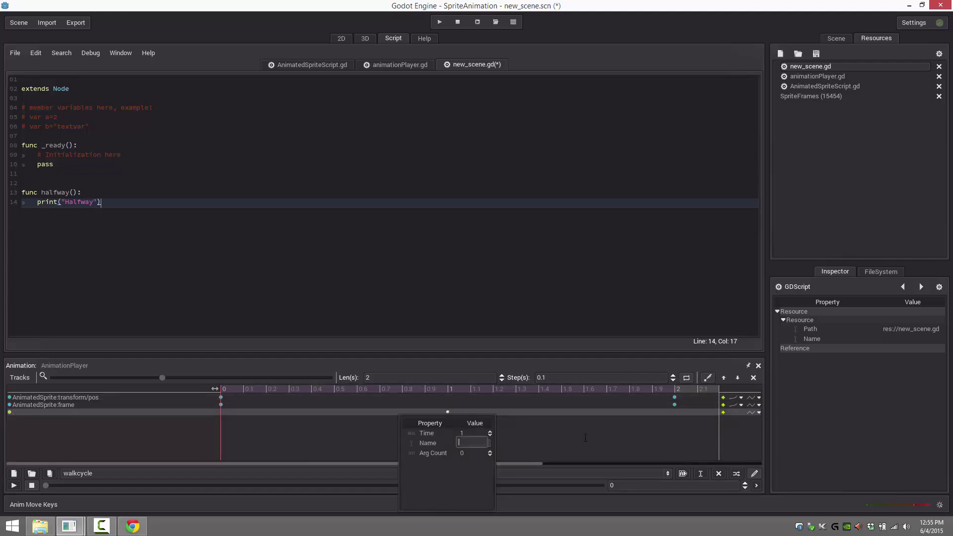
{"action": "type", "text": "halfway"}
{"action": "key", "text": "Return"}
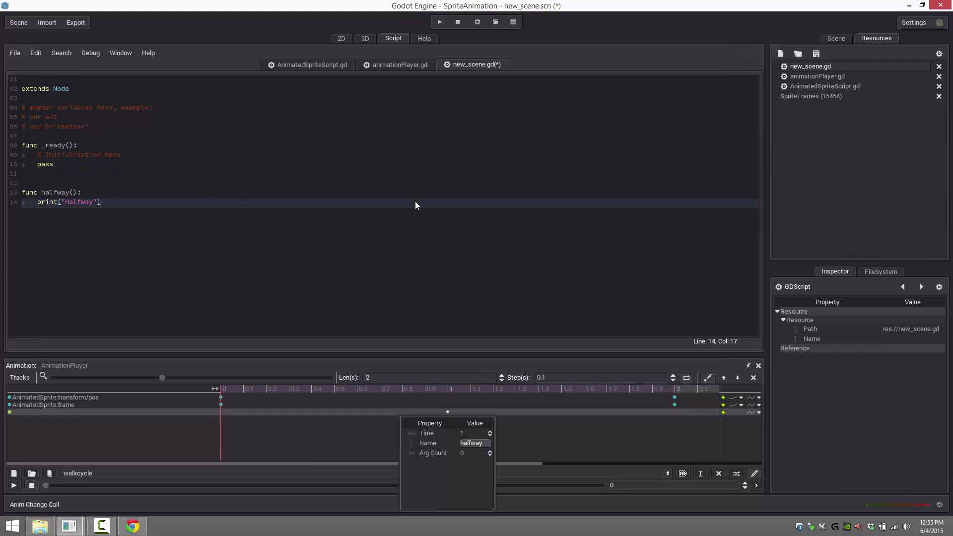
{"action": "left_click", "coordinate": [516, 175]}
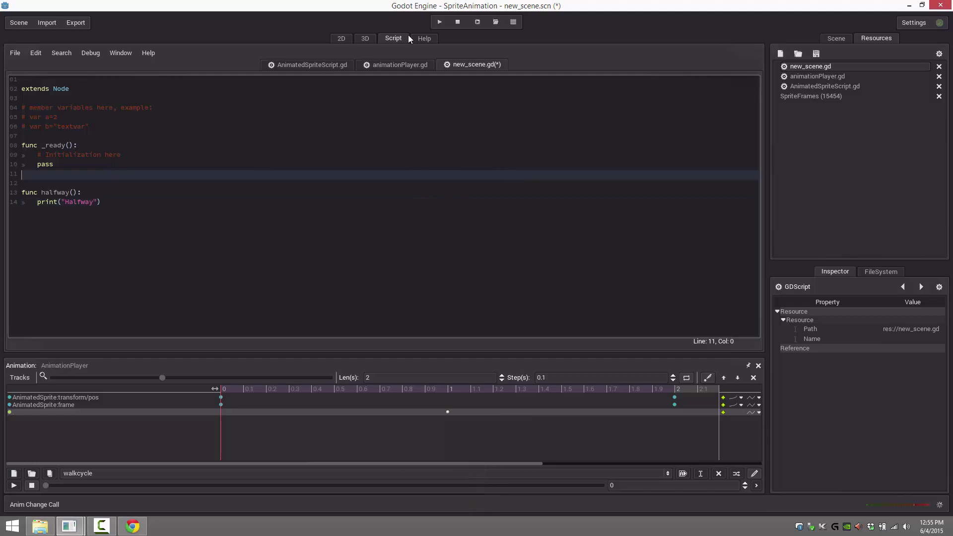
Step: Run the project to check the function call in the output, and close the game window
{"action": "left_click", "coordinate": [442, 20]}
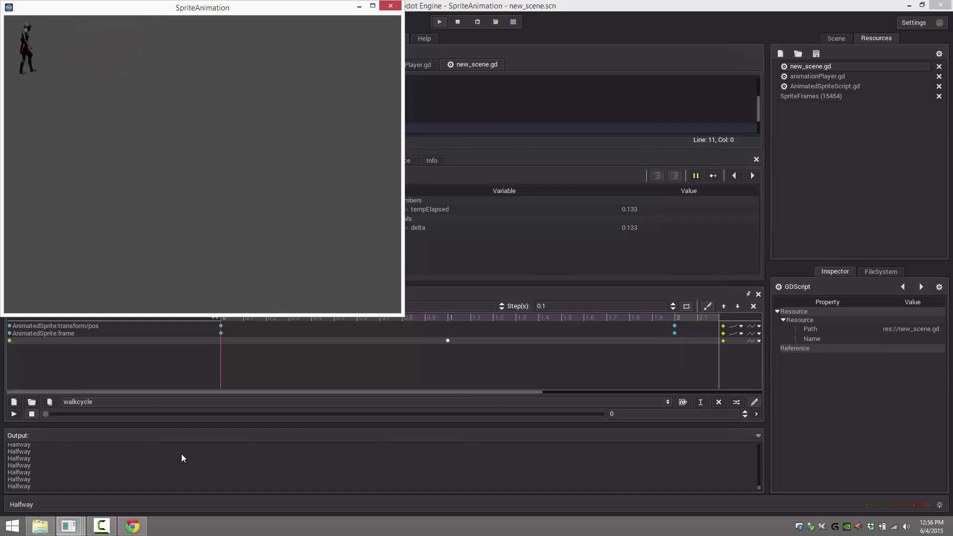
{"action": "left_click", "coordinate": [449, 342]}
{"action": "left_click", "coordinate": [390, 7]}
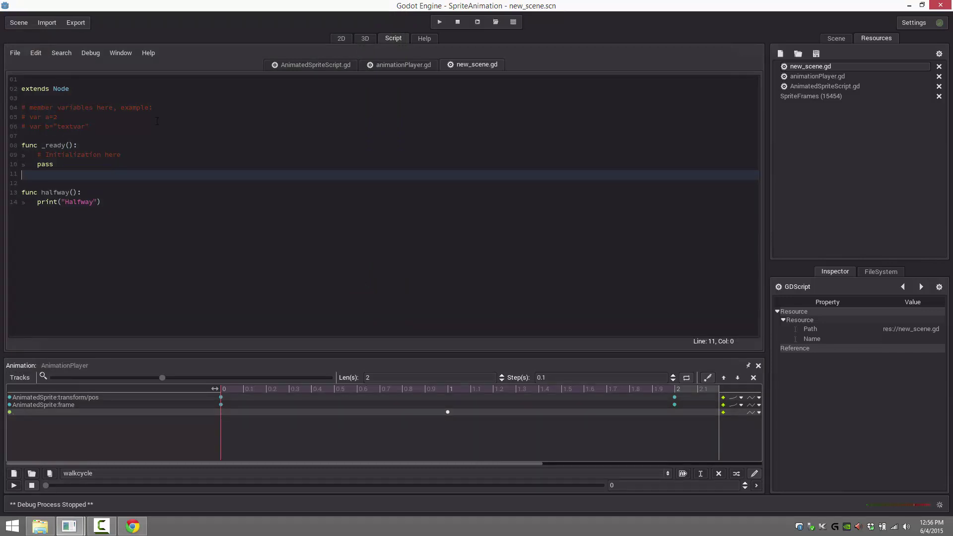
Step: Add parameters a,b to the halfway function and extend its print statement with str("Halfway ",a,b)
{"action": "left_click", "coordinate": [74, 193]}
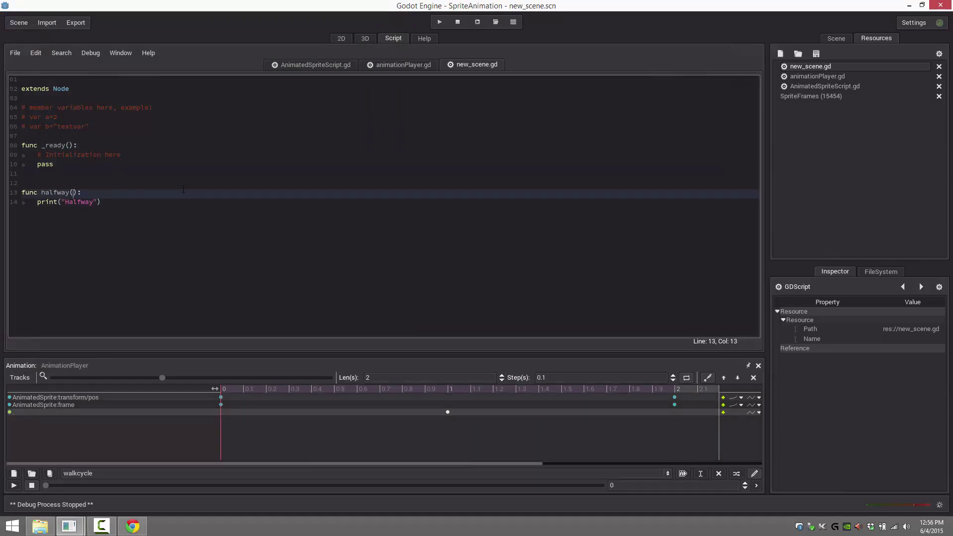
{"action": "type", "text": "a,b"}
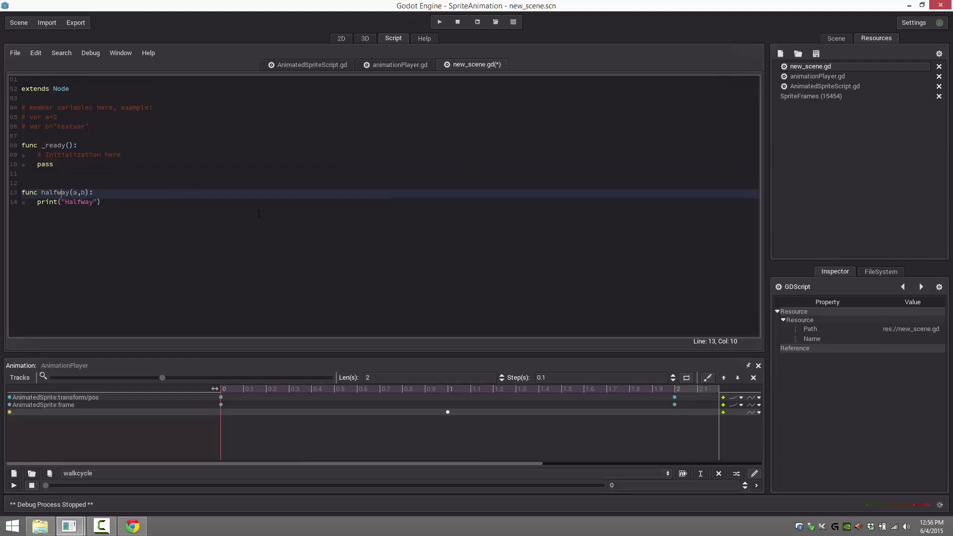
{"action": "left_click", "coordinate": [61, 201]}
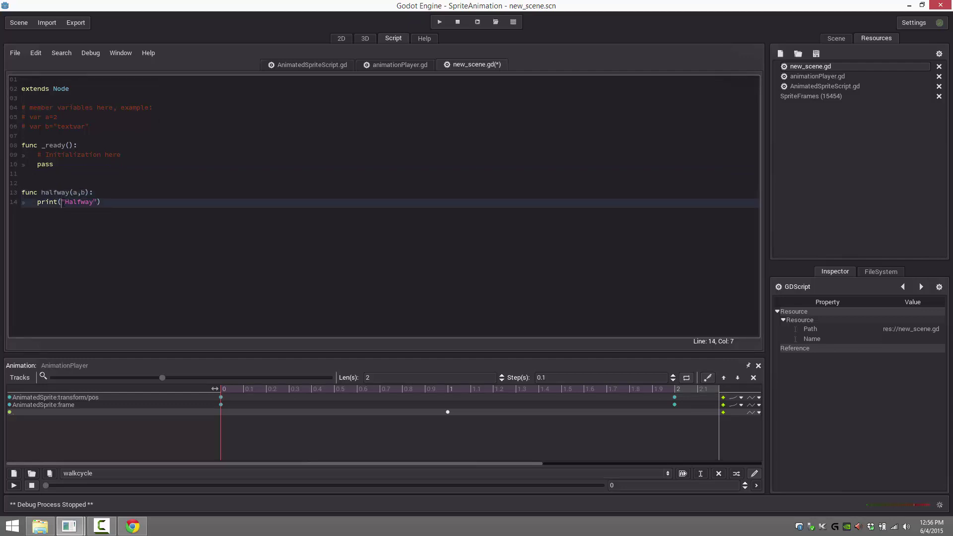
{"action": "type", "text": "str("}
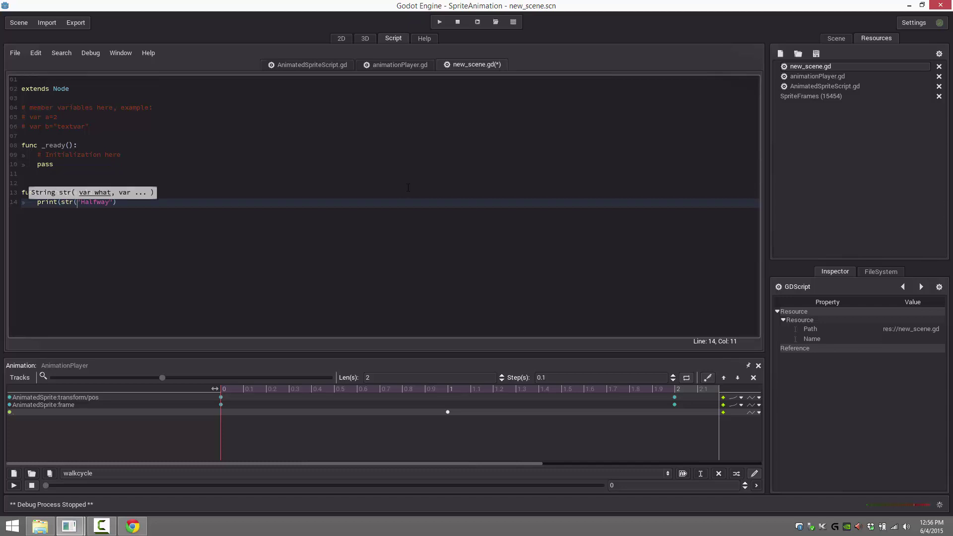
{"action": "type", "text": "\"Halfway"}
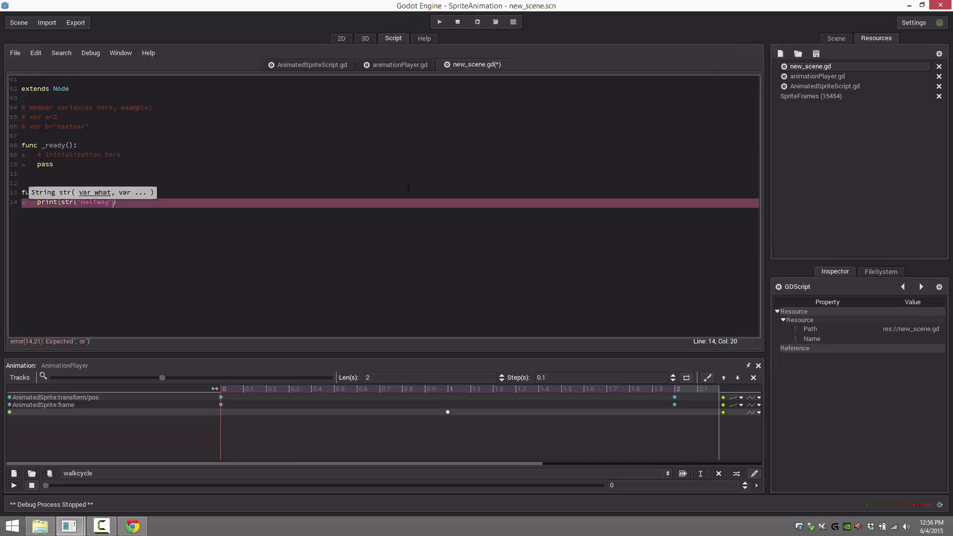
{"action": "type", "text": "\" ,"}
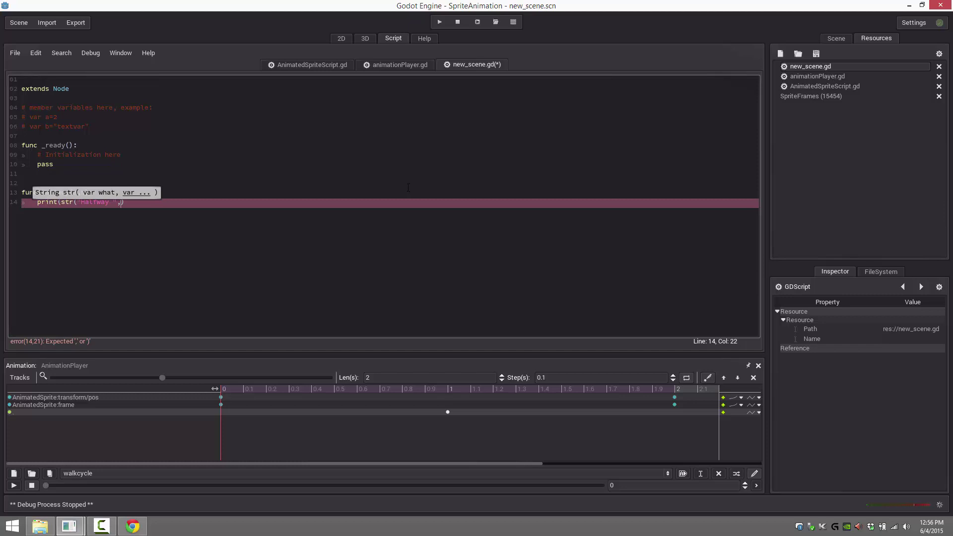
{"action": "type", "text": "a,b"}
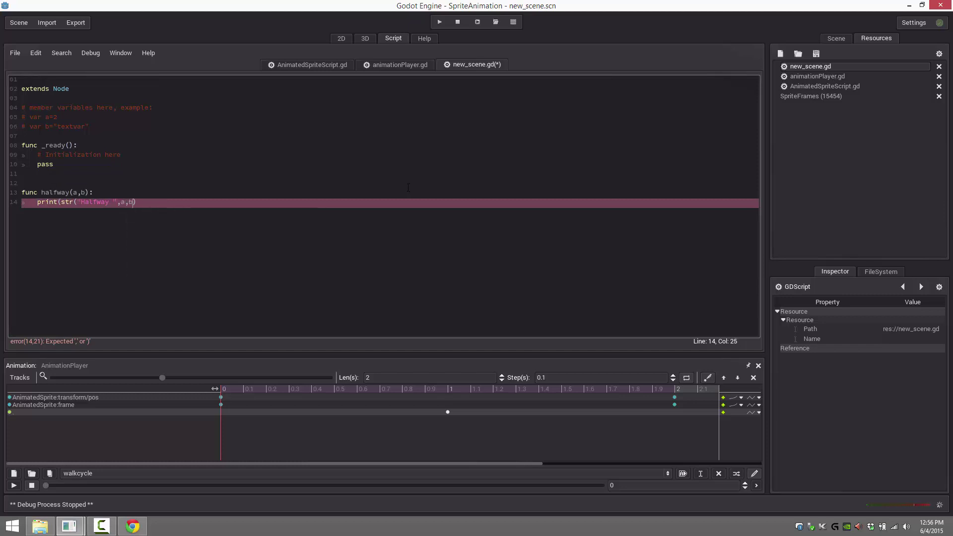
{"action": "key", "text": "Up"}
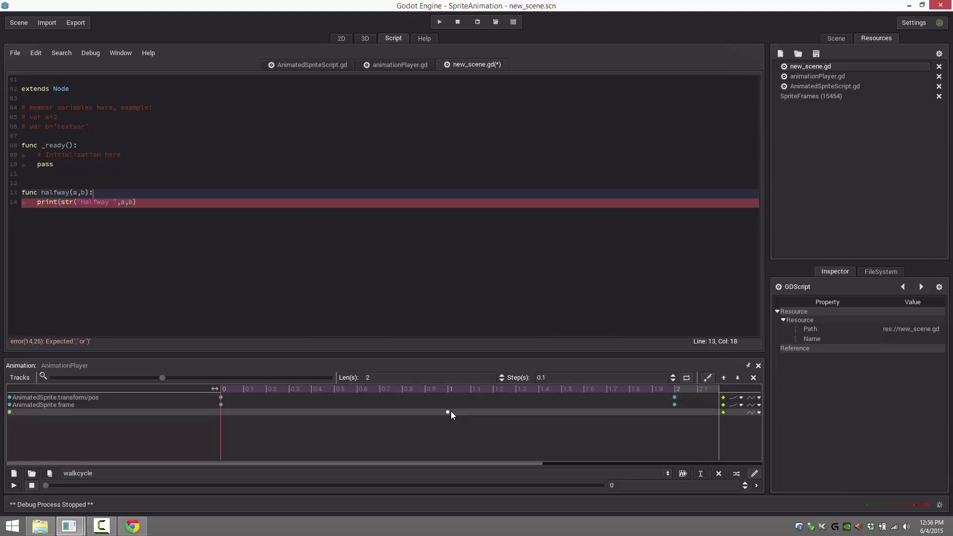
Step: Give the halfway call key at 1 second an argument count of 2 and make argument 0 a float
{"action": "left_click", "coordinate": [448, 412]}
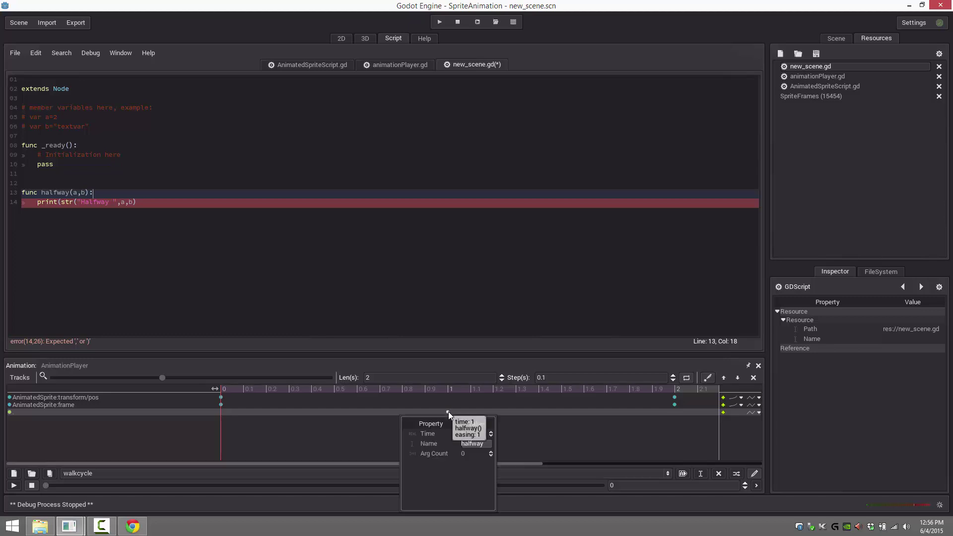
{"action": "left_click", "coordinate": [490, 452]}
{"action": "left_click", "coordinate": [491, 452]}
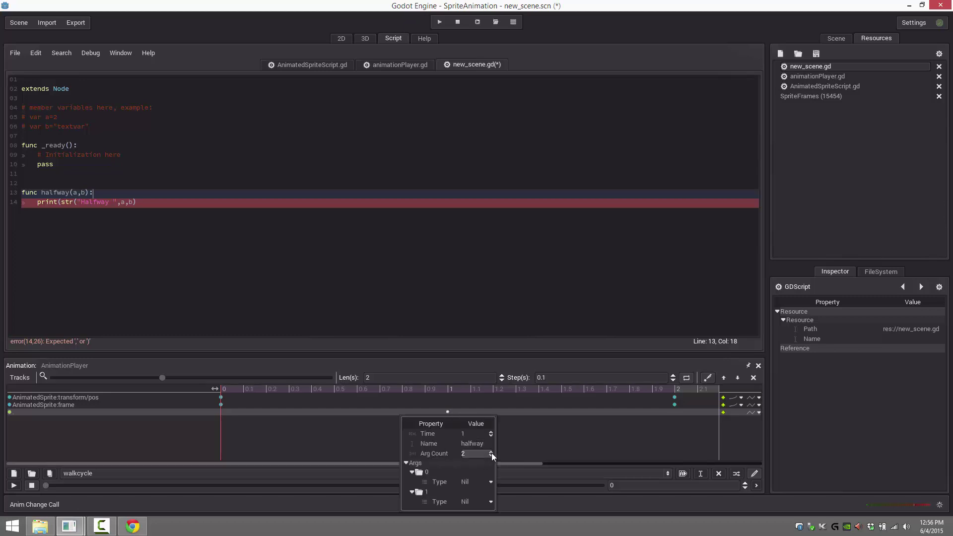
{"action": "left_click", "coordinate": [468, 479]}
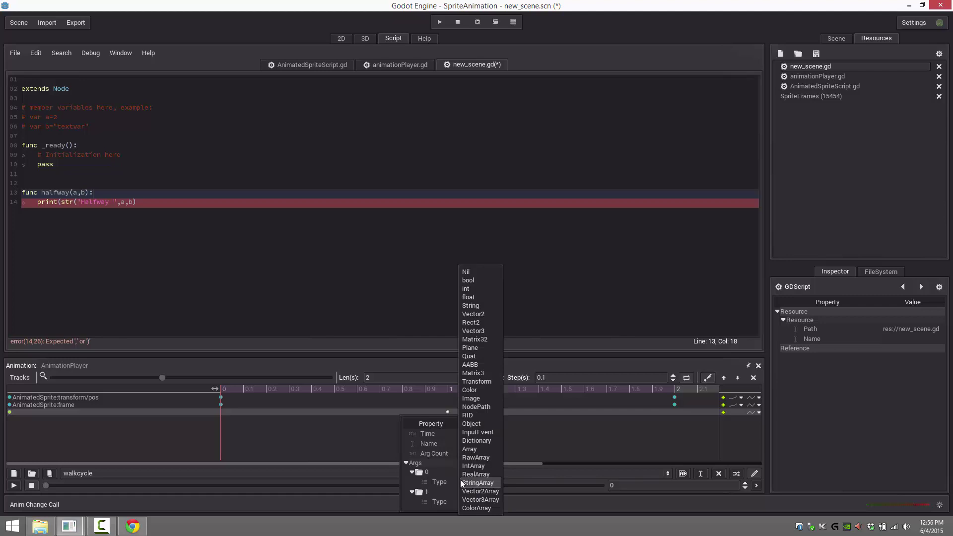
{"action": "left_click", "coordinate": [484, 300]}
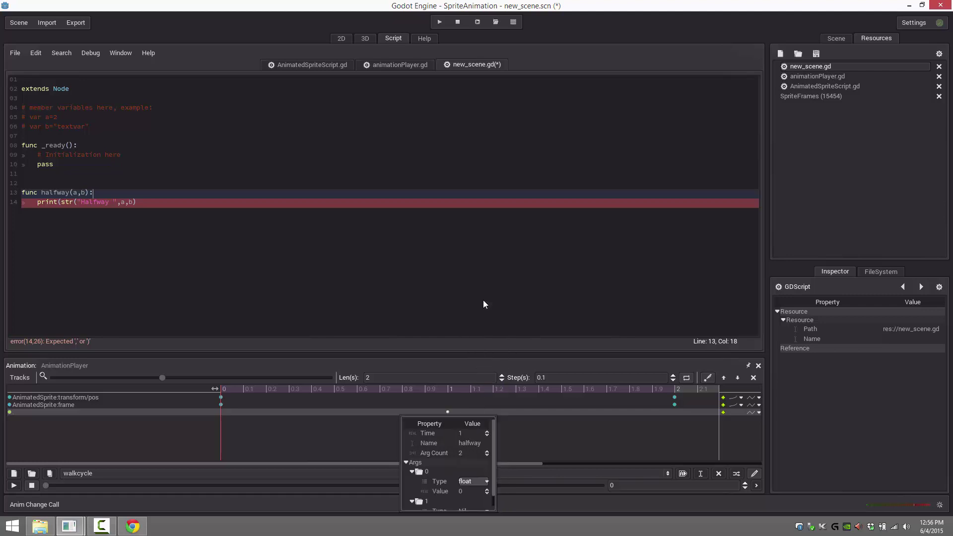
Step: Set the value of the call key's float argument 0 to 42
{"action": "left_click", "coordinate": [469, 490]}
{"action": "type", "text": "4"}
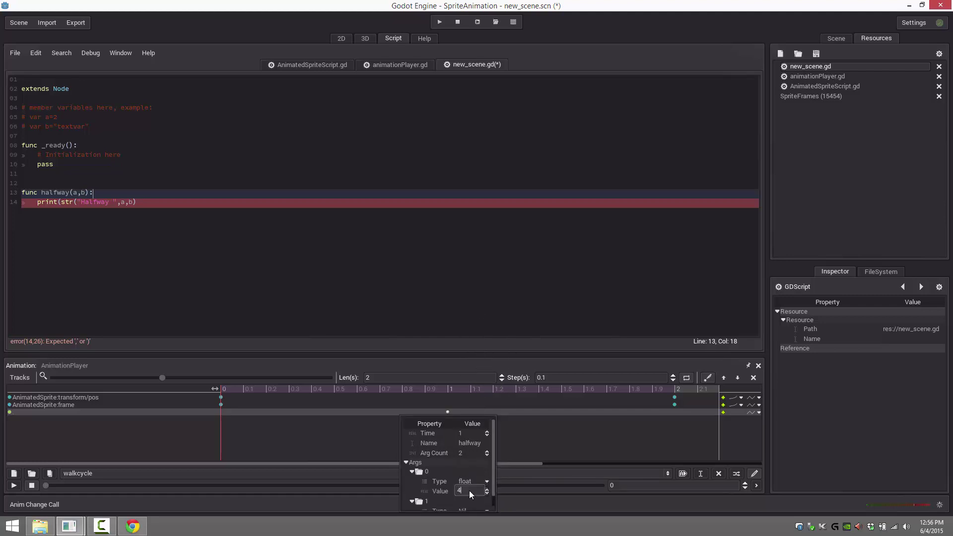
{"action": "type", "text": "2.0"}
{"action": "key", "text": "Return"}
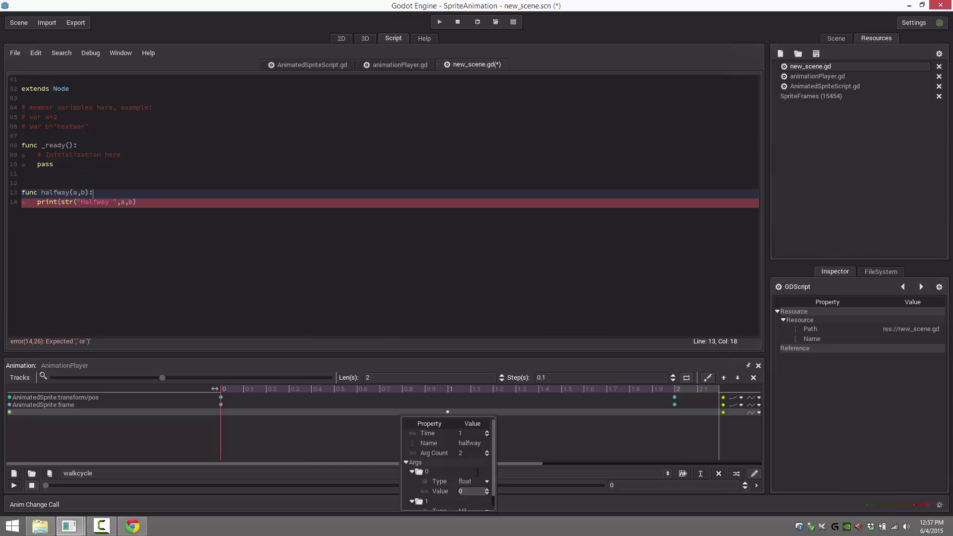
{"action": "scroll", "coordinate": [475, 476], "scroll_direction": "down", "scroll_amount": 1}
{"action": "left_click", "coordinate": [466, 479]}
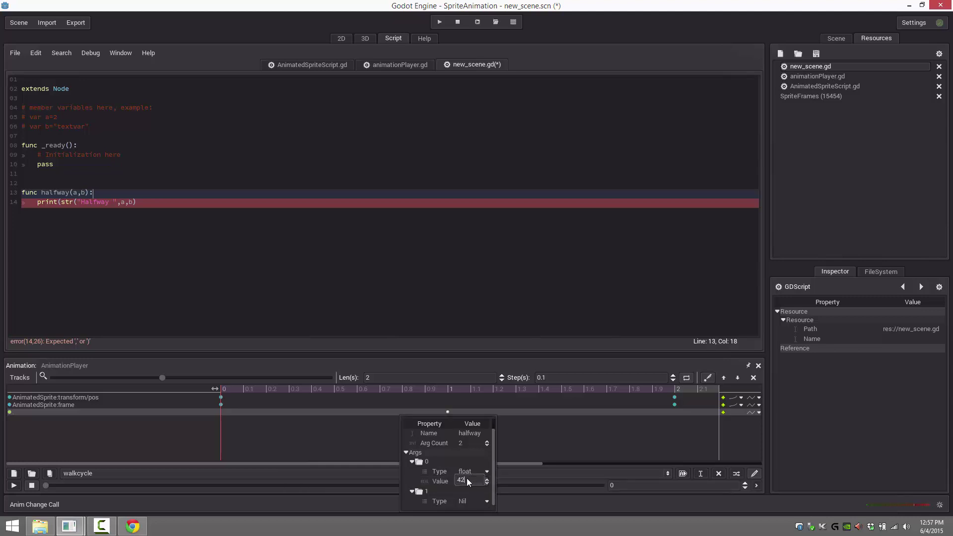
{"action": "type", "text": "42"}
{"action": "key", "text": "Return"}
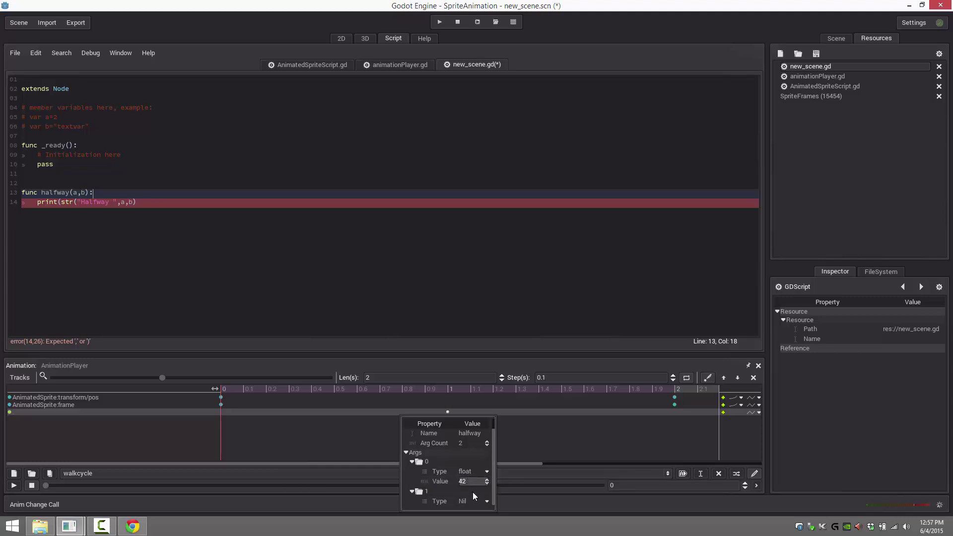
Step: Make argument 1 of the halfway call a String with the quoted value " there"
{"action": "left_click", "coordinate": [473, 499]}
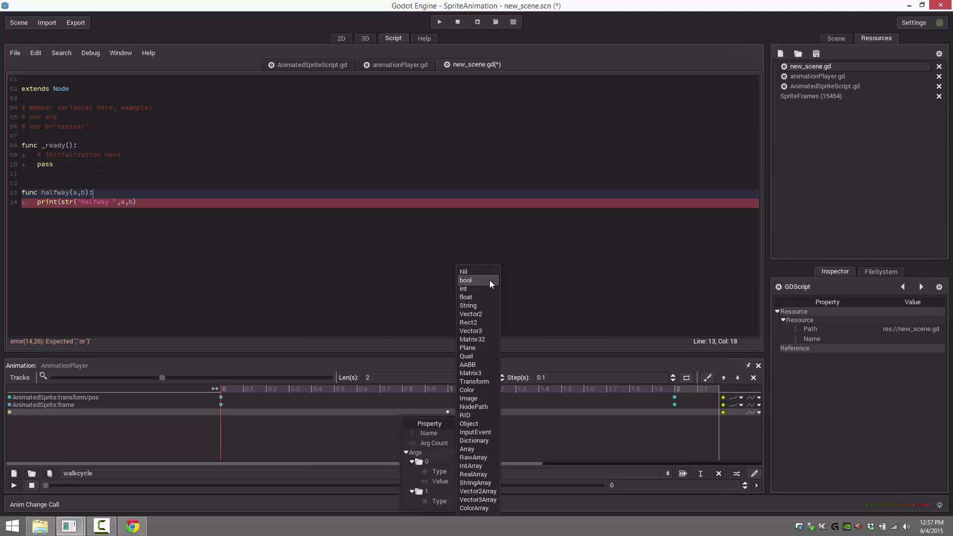
{"action": "left_click", "coordinate": [475, 305]}
{"action": "scroll", "coordinate": [474, 491], "scroll_direction": "down", "scroll_amount": 1}
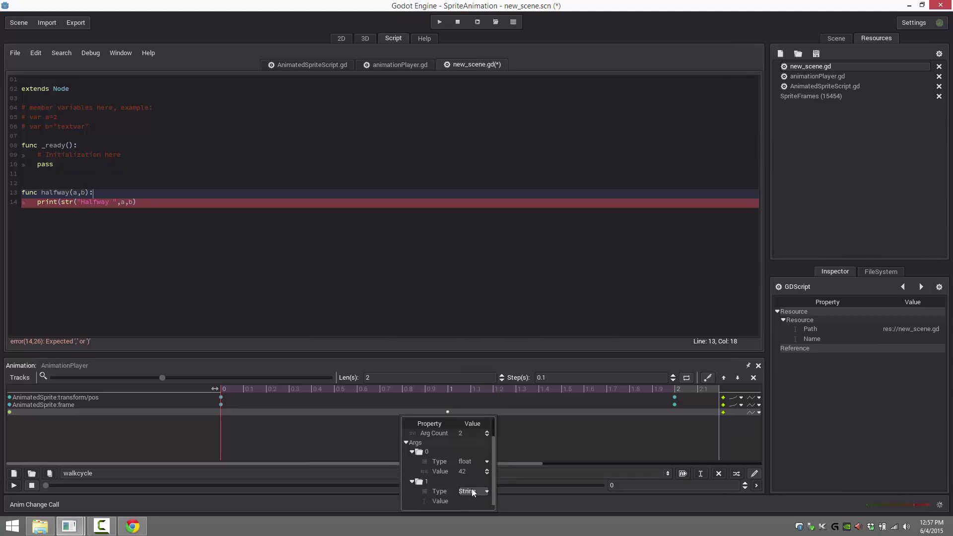
{"action": "left_click", "coordinate": [466, 499]}
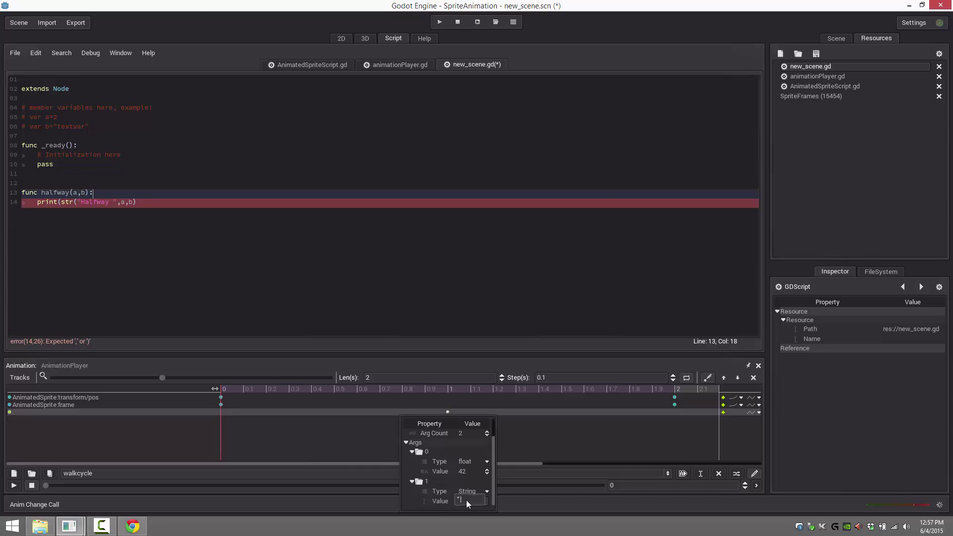
{"action": "key", "text": "Return"}
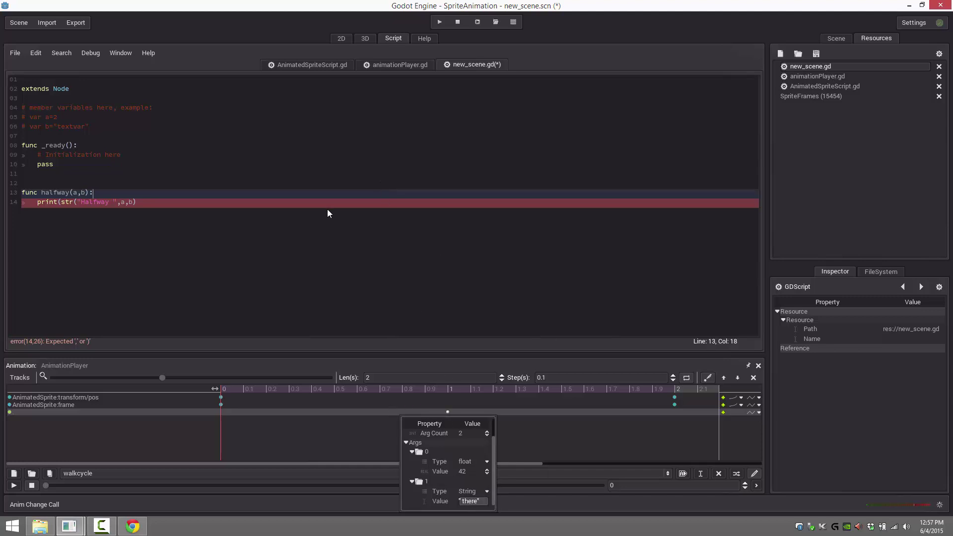
Step: Add the missing closing parenthesis to the halfway function's print statement and run the project to check its output
{"action": "left_click", "coordinate": [443, 22]}
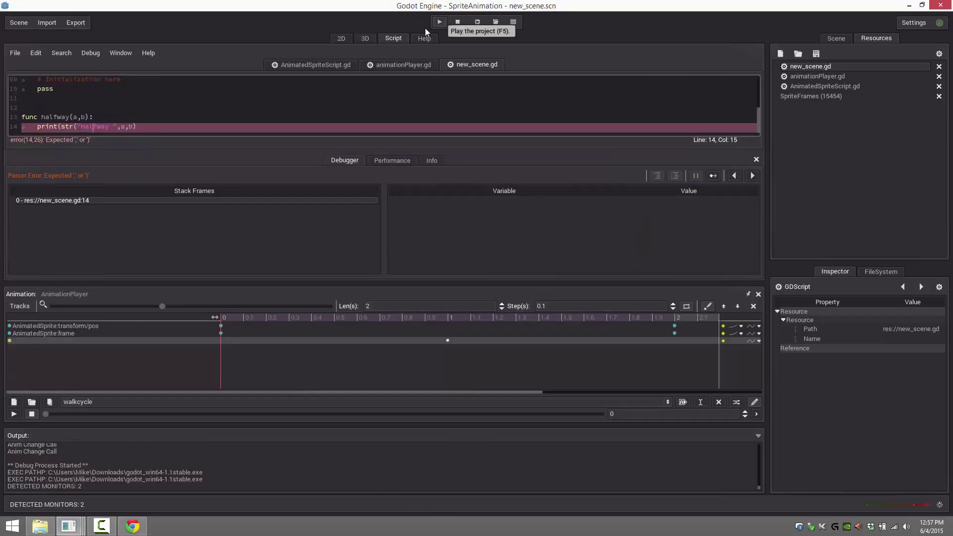
{"action": "left_click", "coordinate": [196, 122]}
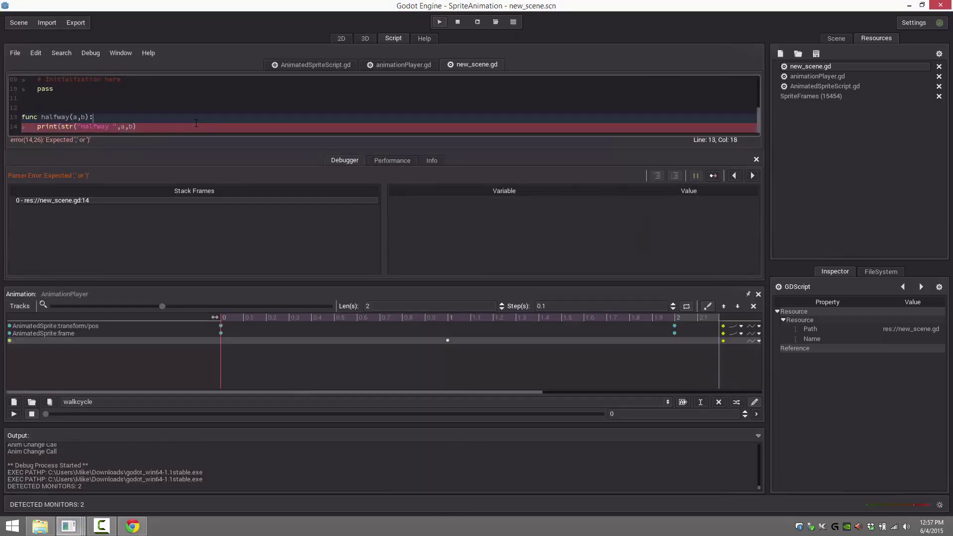
{"action": "left_click", "coordinate": [187, 127]}
{"action": "type", "text": ")"}
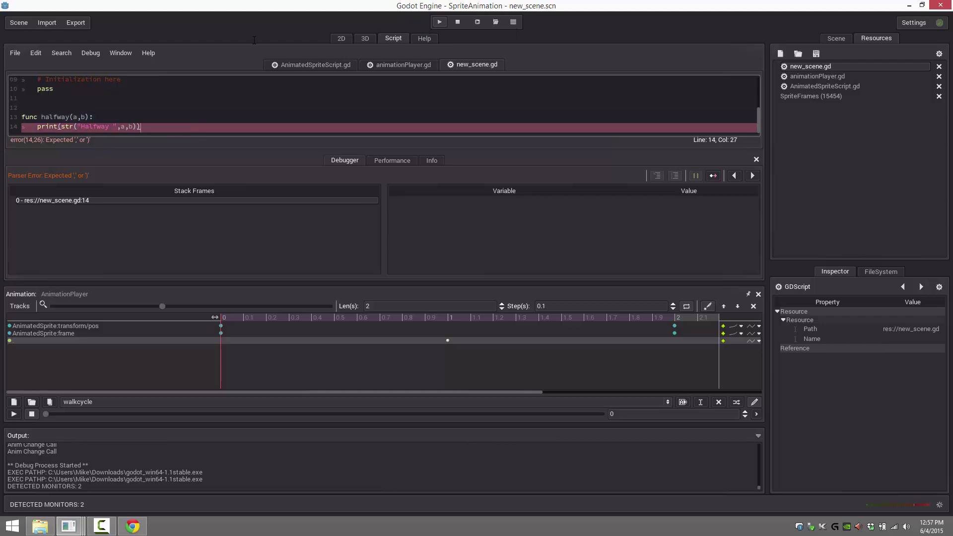
{"action": "left_click", "coordinate": [457, 22]}
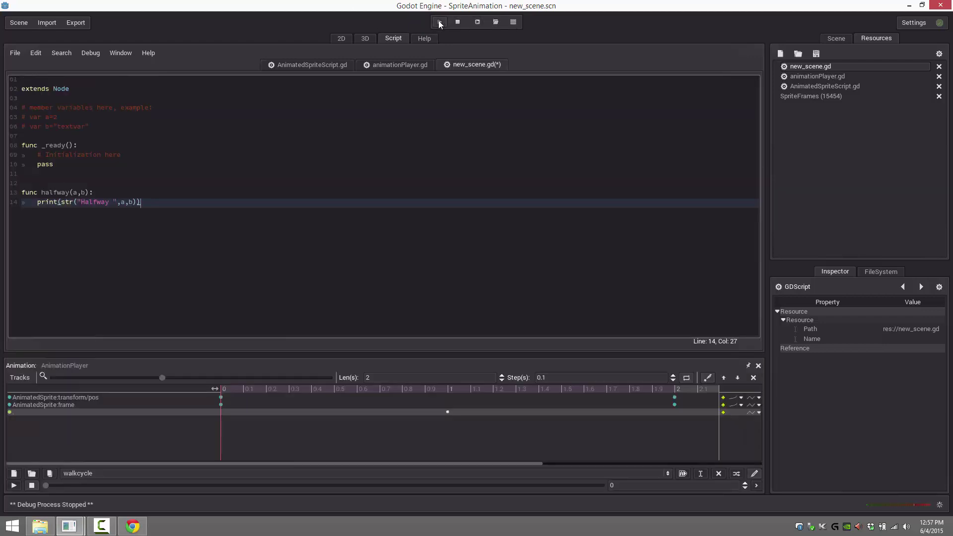
{"action": "left_click", "coordinate": [439, 22]}
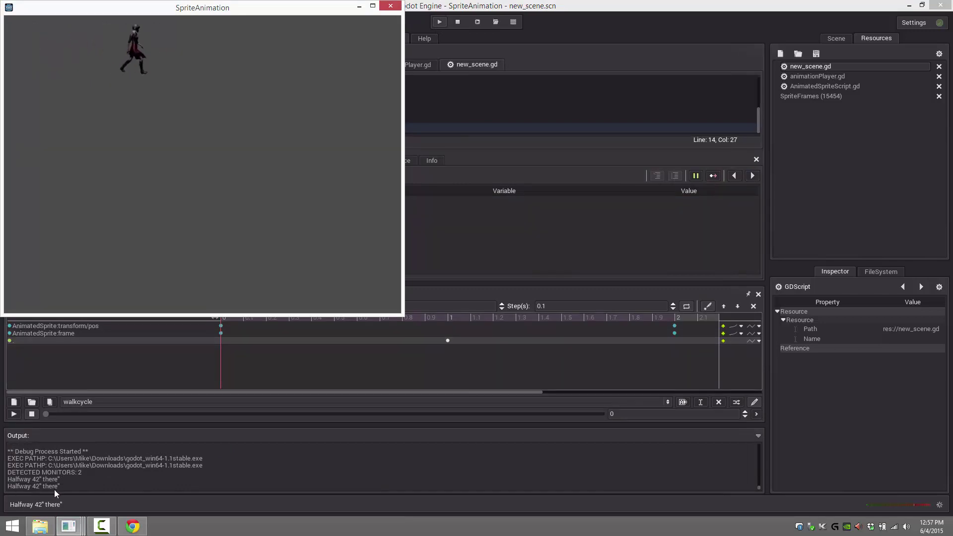
{"action": "left_click", "coordinate": [457, 21]}
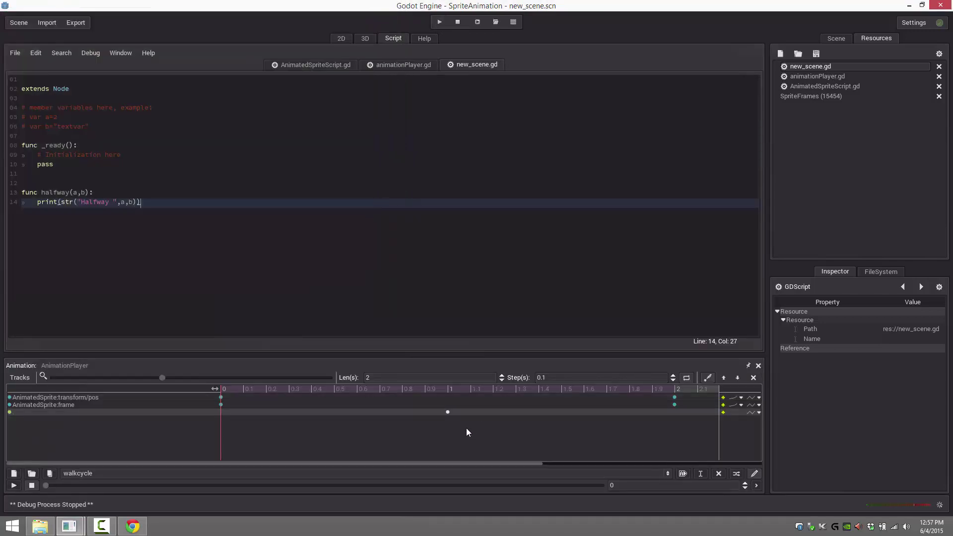
Step: Replace the call key's String argument value with the word there without quotation marks
{"action": "left_click", "coordinate": [448, 411]}
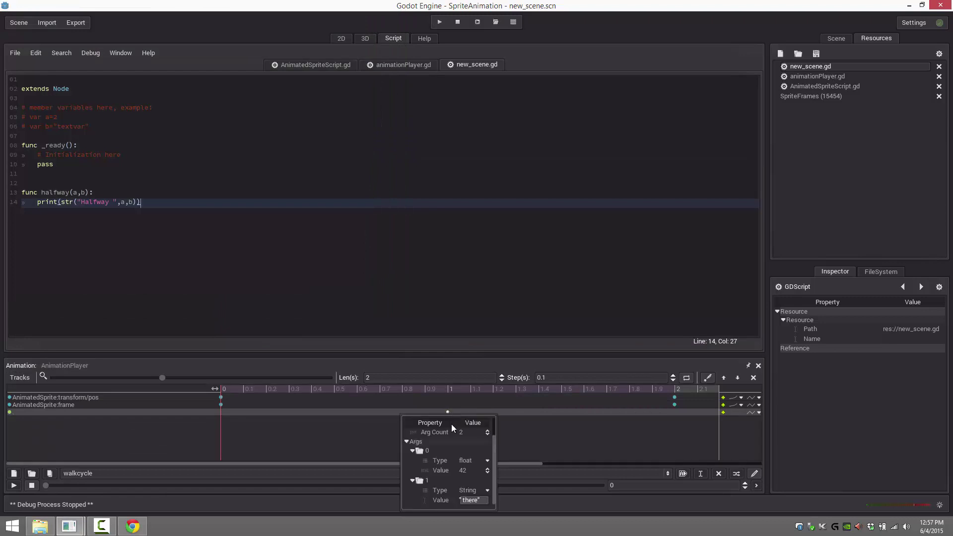
{"action": "left_click", "coordinate": [469, 499]}
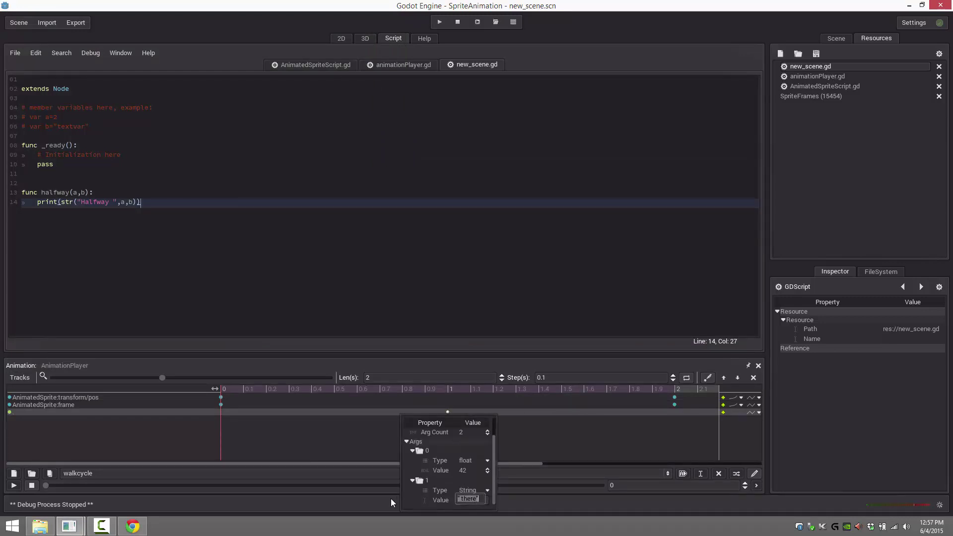
{"action": "type", "text": "there"}
{"action": "key", "text": "Return"}
Step: Run the project again to check the halfway message in the output, and close the game window
{"action": "left_click", "coordinate": [459, 21]}
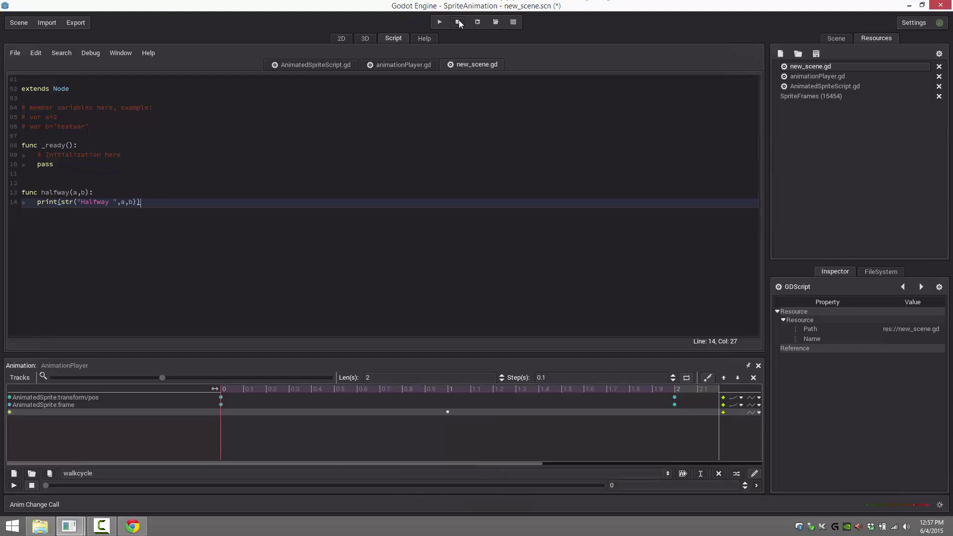
{"action": "left_click", "coordinate": [439, 22]}
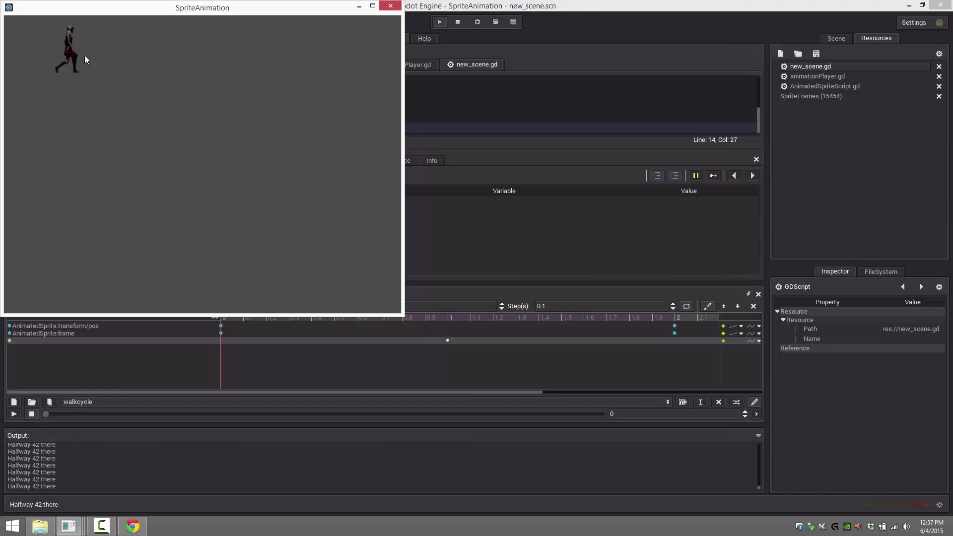
{"action": "left_click", "coordinate": [395, 3]}
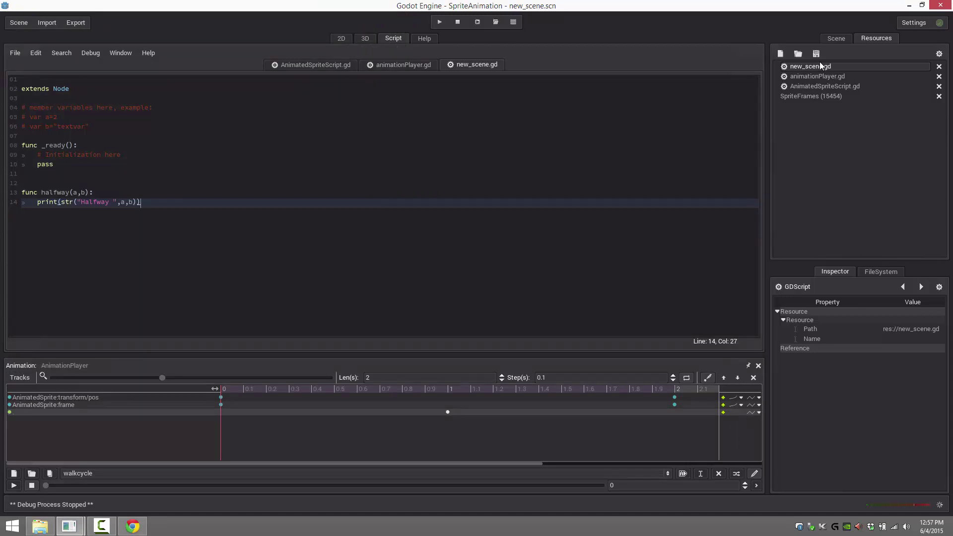
Step: Look at the animationPlayer.gd script and examine the AnimationPlayer node's animation_changed and finished signals
{"action": "left_click", "coordinate": [816, 77]}
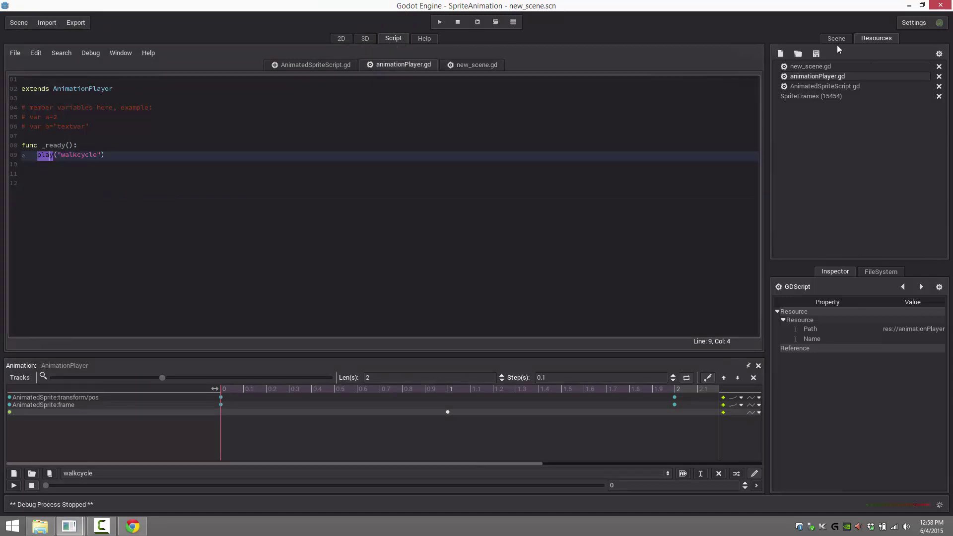
{"action": "left_click", "coordinate": [836, 39]}
{"action": "left_click", "coordinate": [812, 86]}
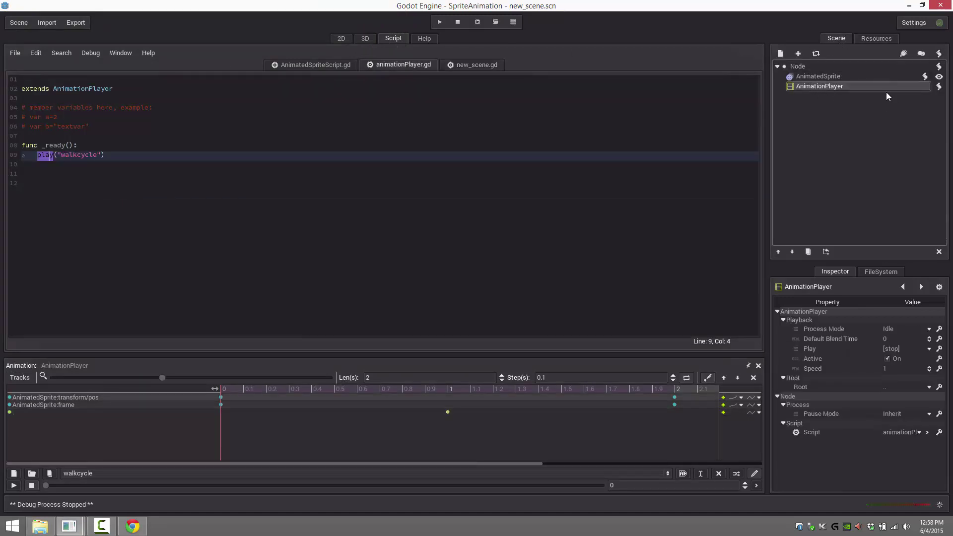
{"action": "left_click", "coordinate": [902, 53]}
{"action": "left_click", "coordinate": [170, 105]}
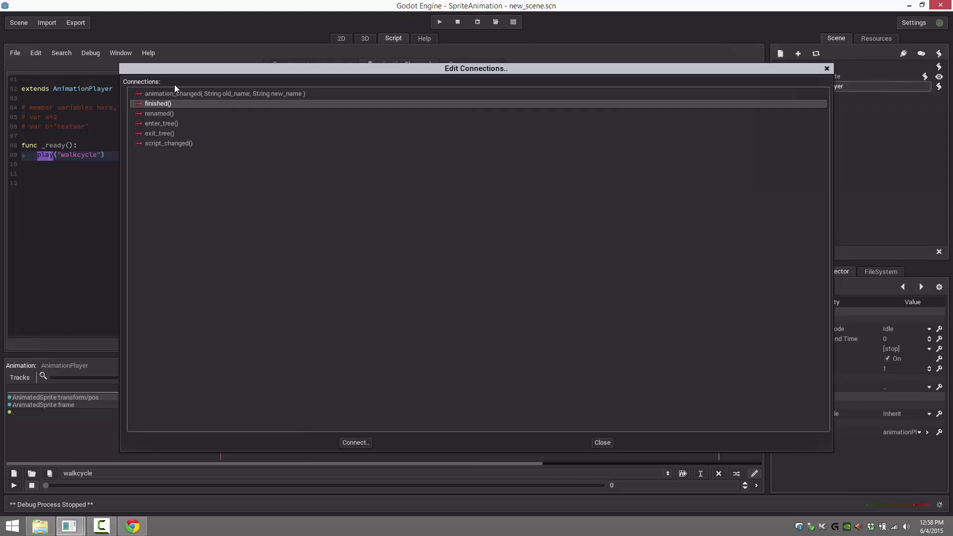
{"action": "left_click", "coordinate": [156, 93]}
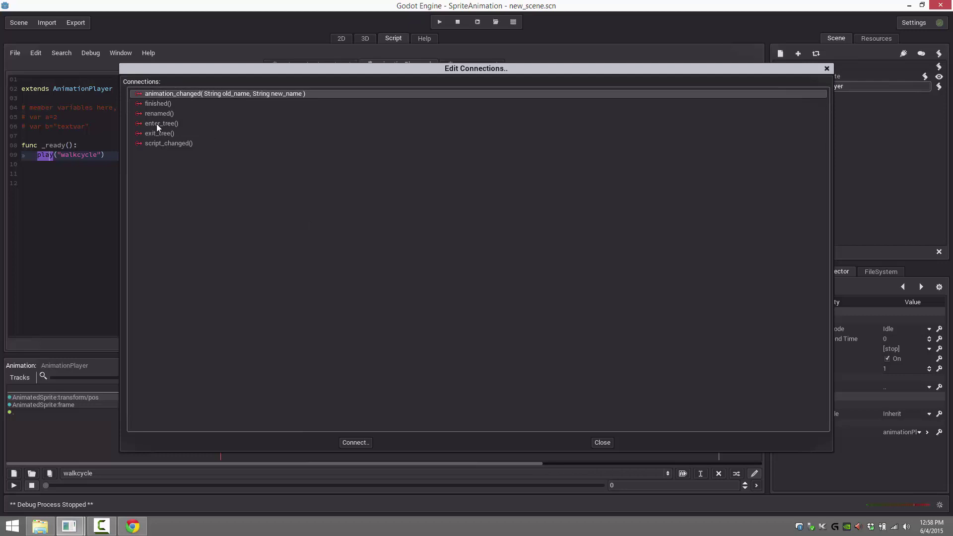
{"action": "left_click", "coordinate": [157, 103]}
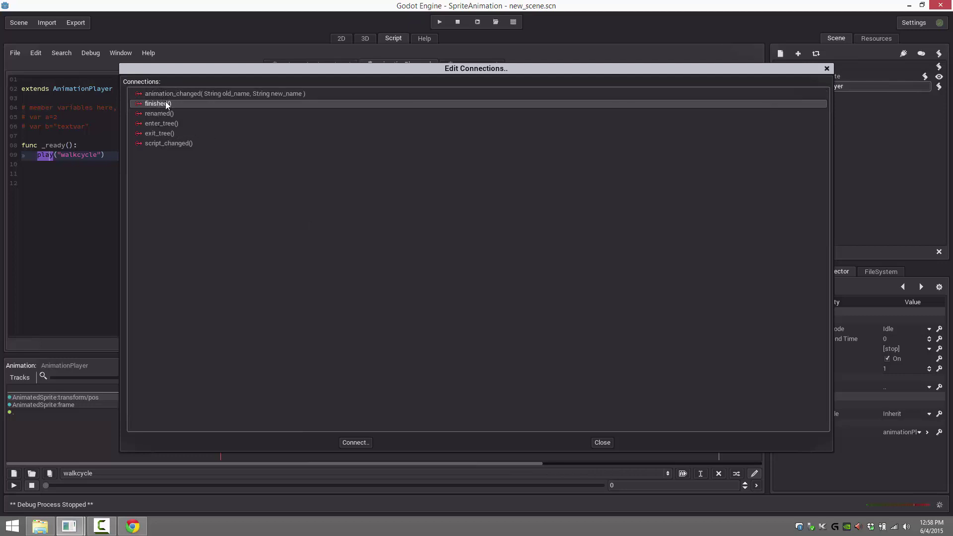
{"action": "left_click", "coordinate": [166, 98]}
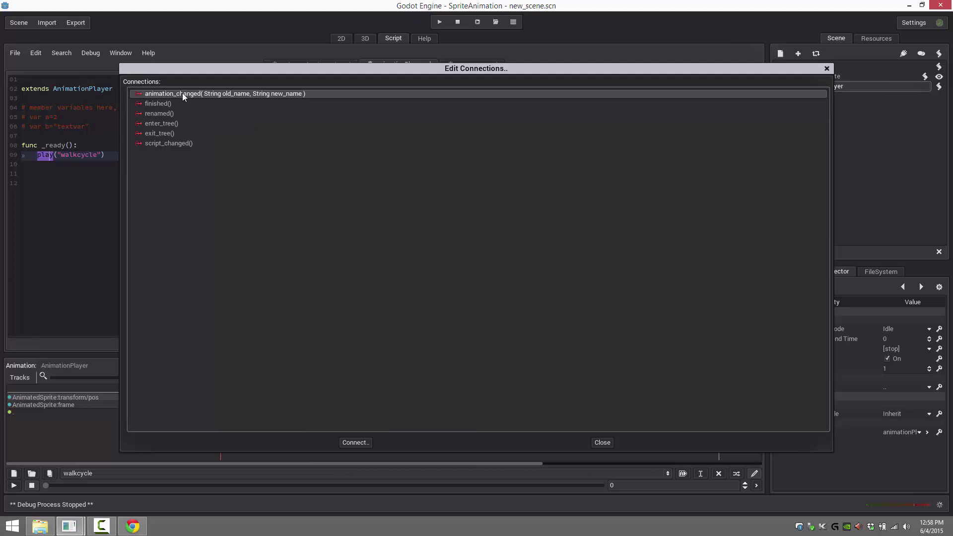
{"action": "left_click", "coordinate": [601, 442]}
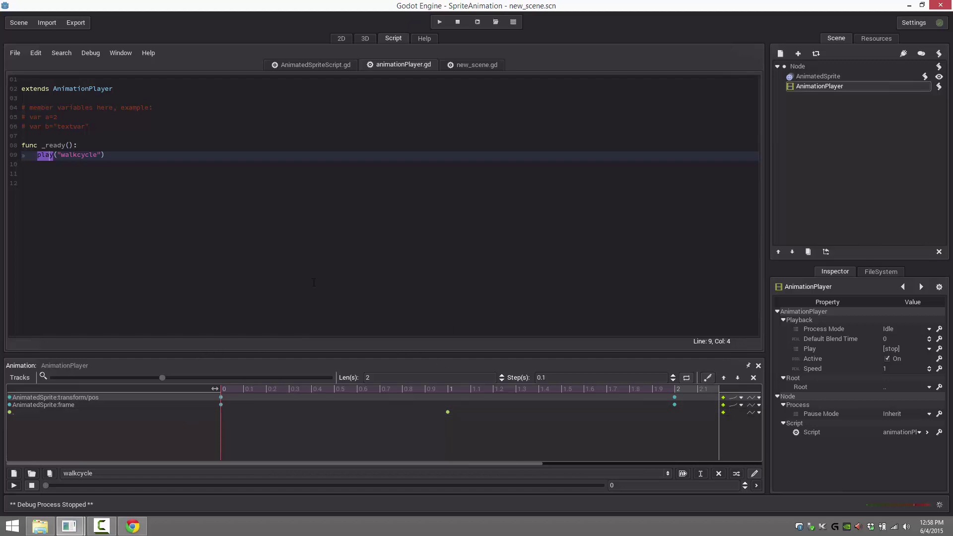
Step: Duplicate the walkcycle animation in the AnimationPlayer
{"action": "left_click", "coordinate": [668, 473]}
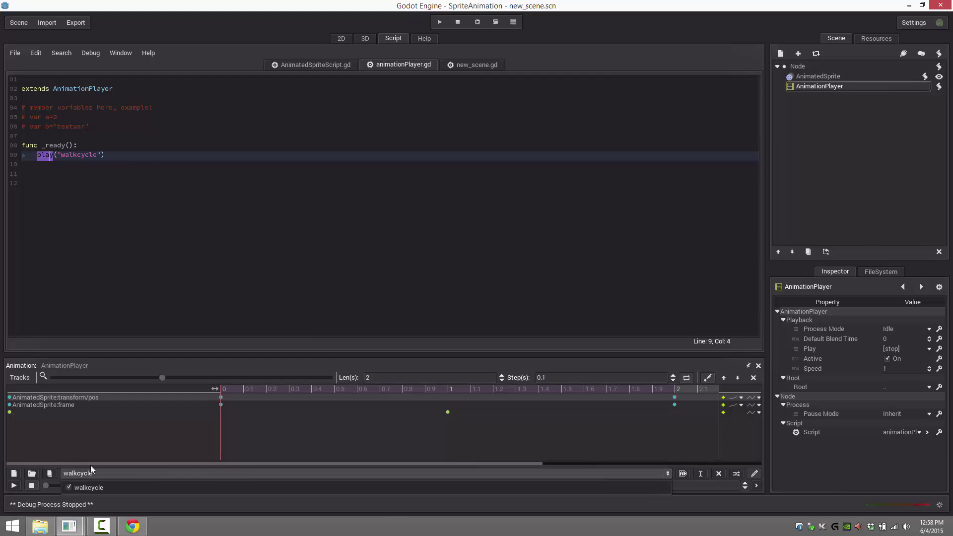
{"action": "left_click", "coordinate": [50, 471]}
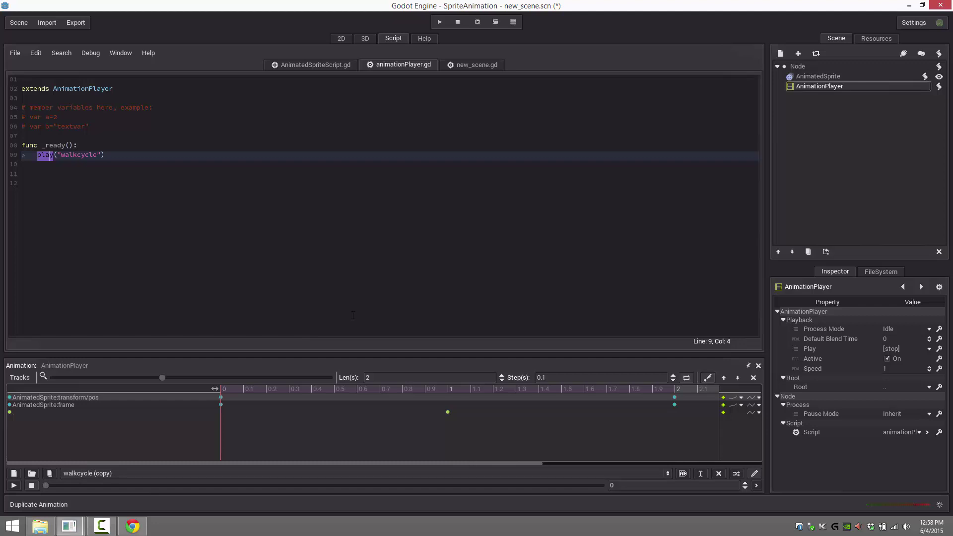
Step: Add a Button node under the root Node in the 2D view and place it below the sprite at about 34,179
{"action": "left_click", "coordinate": [342, 38]}
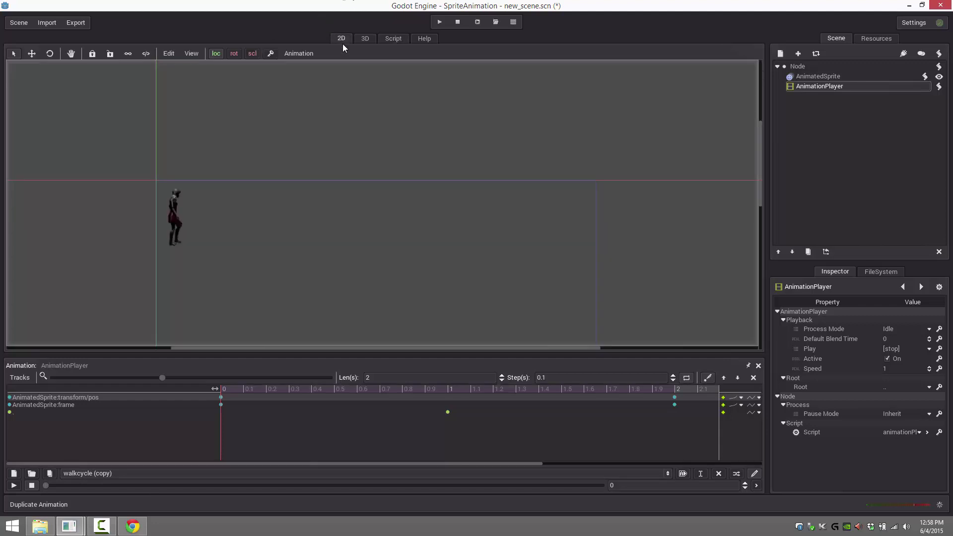
{"action": "left_click", "coordinate": [793, 66]}
{"action": "left_click", "coordinate": [780, 53]}
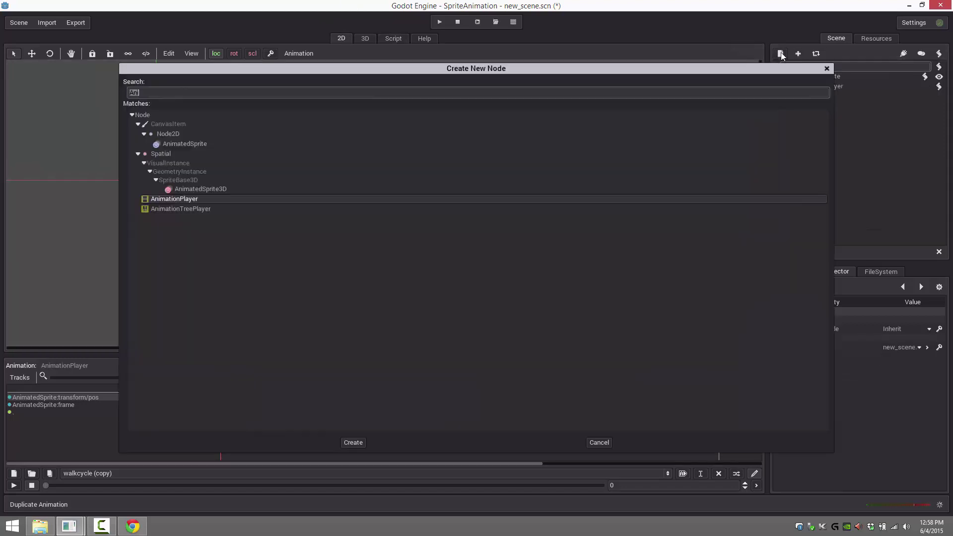
{"action": "type", "text": "butt"}
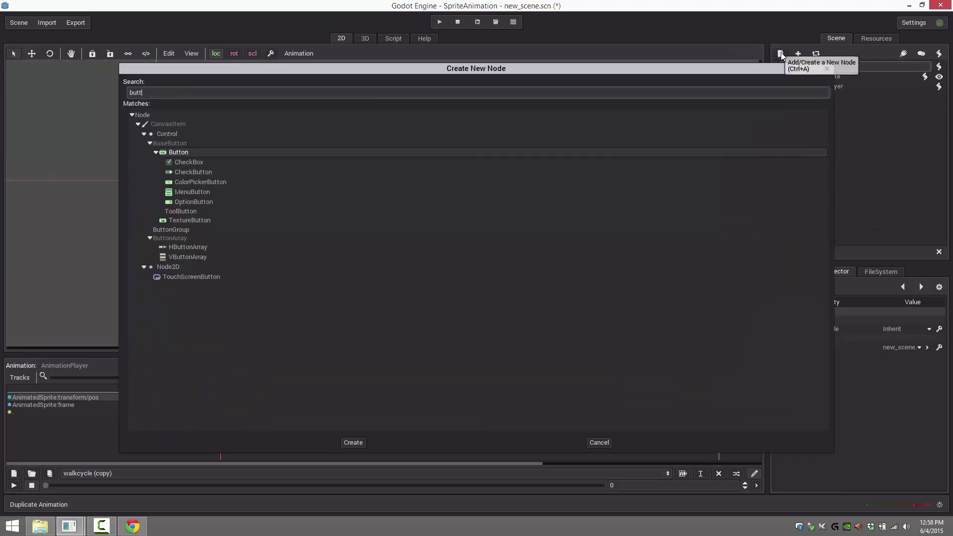
{"action": "double_click", "coordinate": [177, 151]}
{"action": "left_click_drag", "start_coordinate": [158, 187], "coordinate": [182, 286]}
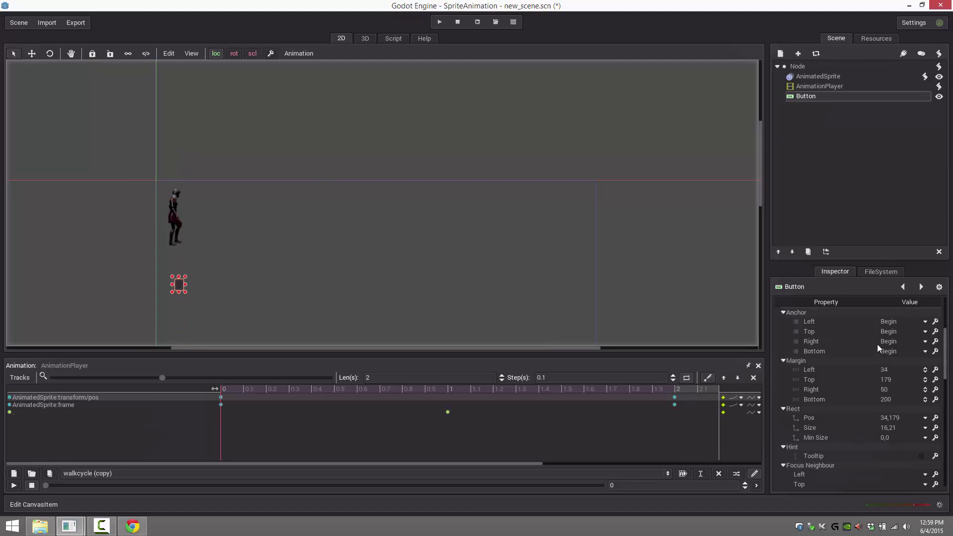
Step: Set the button's text to Change ME
{"action": "scroll", "coordinate": [892, 408], "scroll_direction": "up", "scroll_amount": 5}
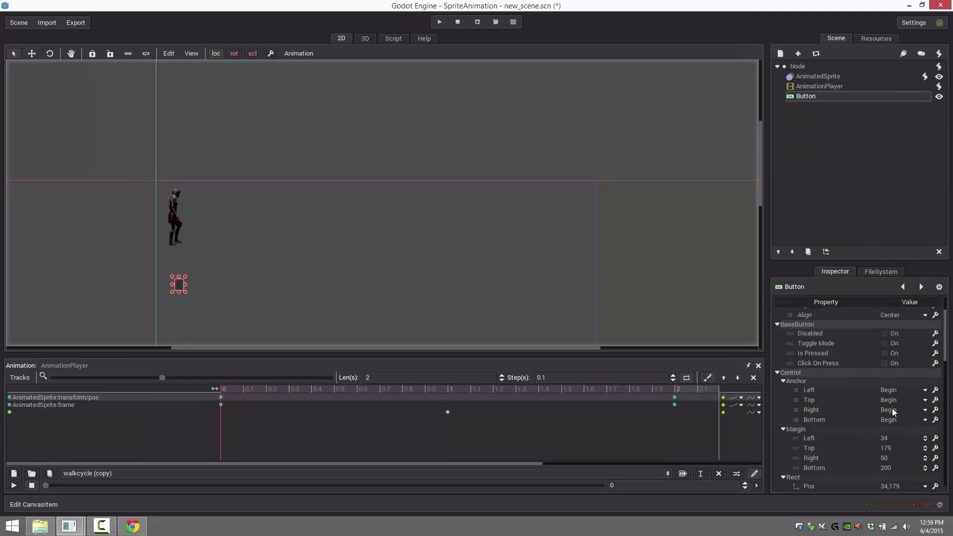
{"action": "left_click", "coordinate": [896, 321]}
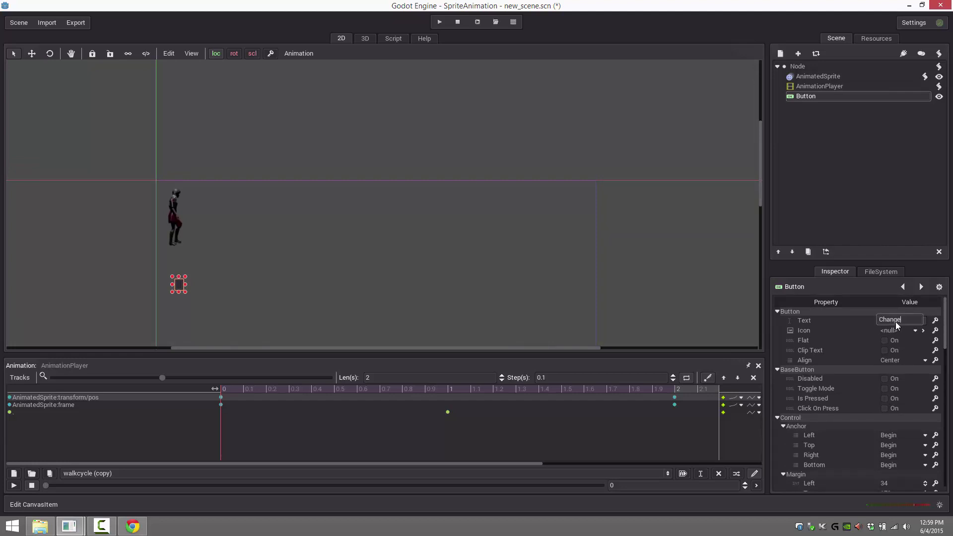
{"action": "type", "text": "Change ME"}
{"action": "key", "text": "Return"}
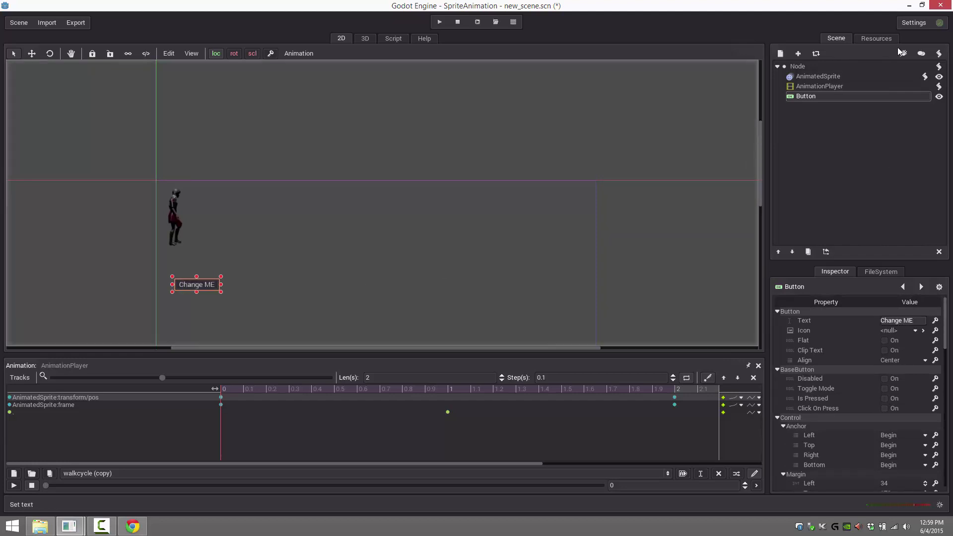
Step: Create a GDScript for the button with the path ChangeMeButton.gd
{"action": "left_click", "coordinate": [937, 53]}
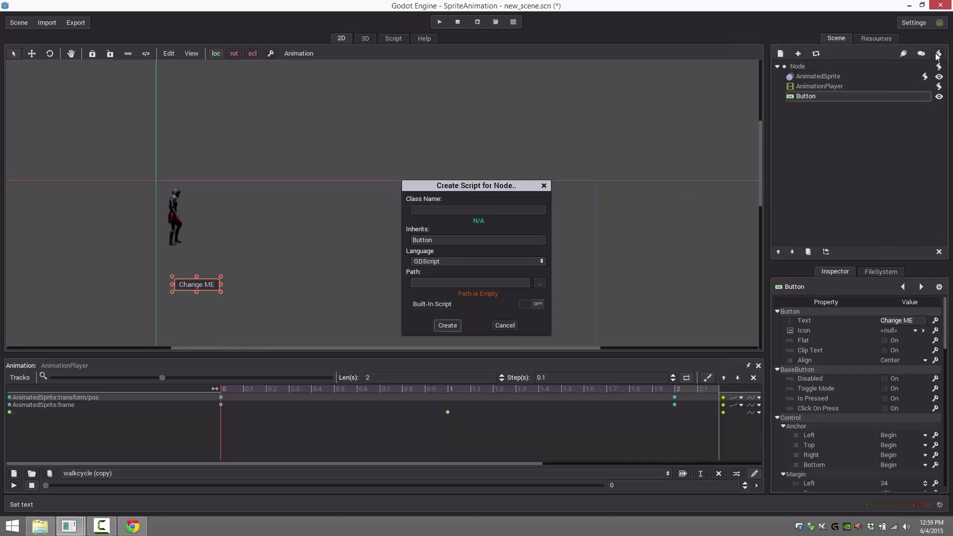
{"action": "left_click", "coordinate": [434, 281]}
{"action": "type", "text": "ChangeMeBUtton"}
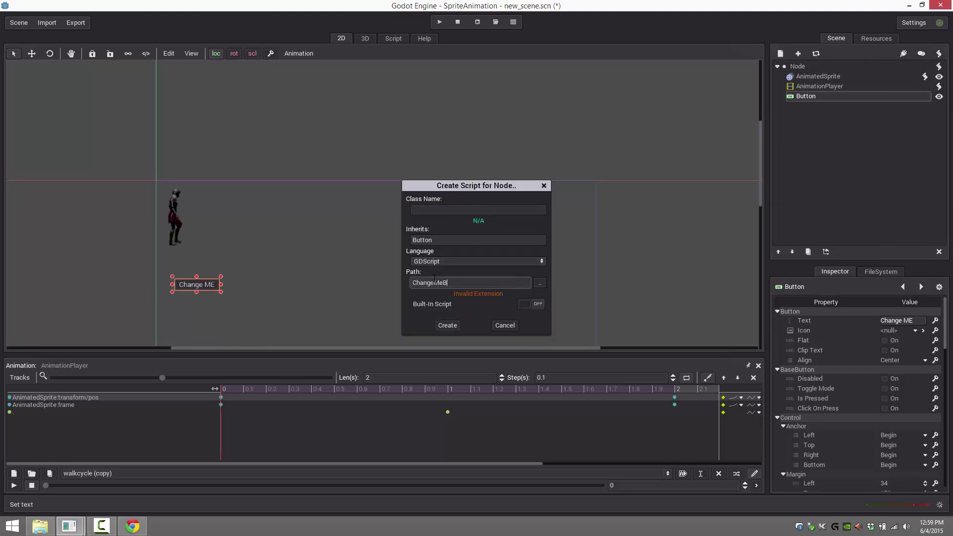
{"action": "key", "text": "BackSpace"}
{"action": "key", "text": "BackSpace"}
{"action": "key", "text": "BackSpace"}
{"action": "key", "text": "BackSpace"}
{"action": "key", "text": "BackSpace"}
{"action": "type", "text": "utton.gd"}
{"action": "left_click", "coordinate": [448, 326]}
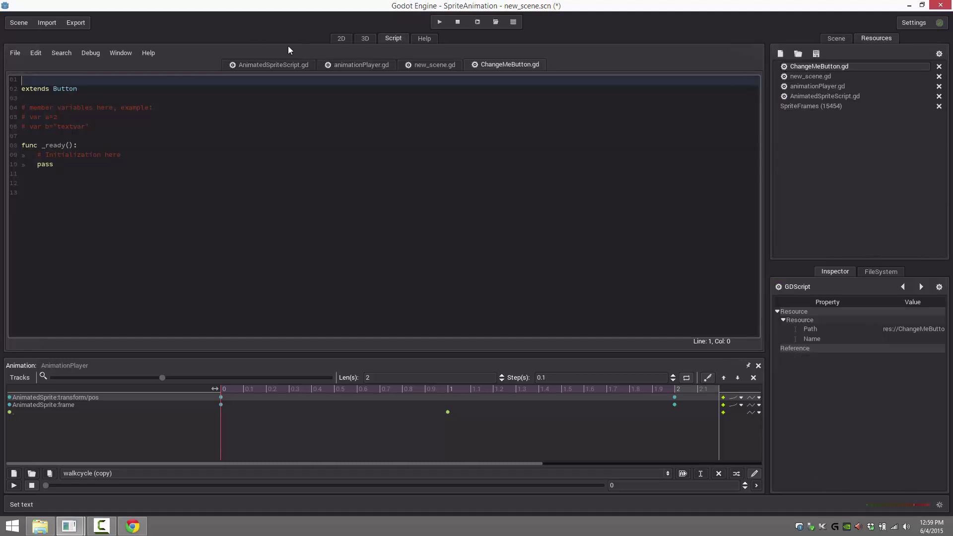
Step: Connect the button's pressed() signal to the Button node itself, generating the _on_Button_pressed function
{"action": "left_click", "coordinate": [343, 40]}
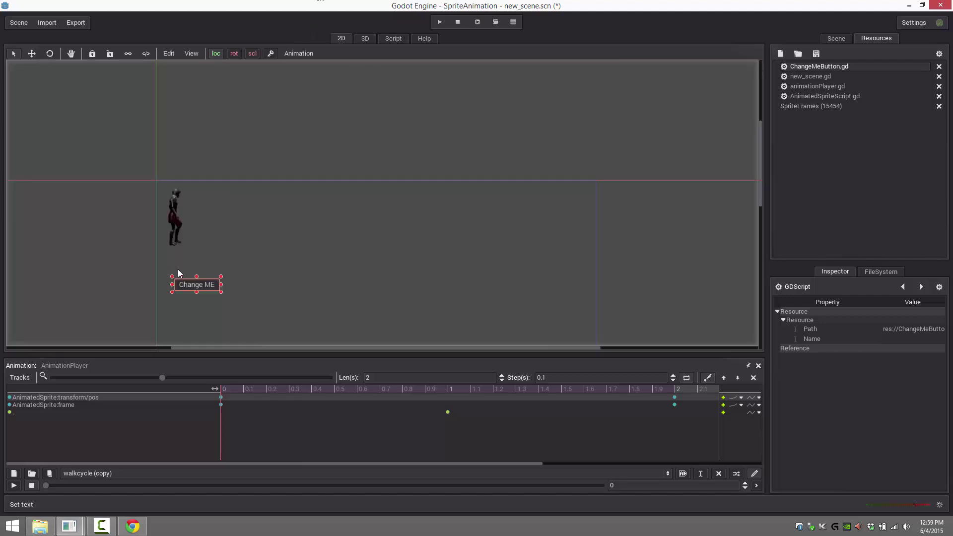
{"action": "left_click", "coordinate": [182, 282]}
{"action": "left_click", "coordinate": [836, 39]}
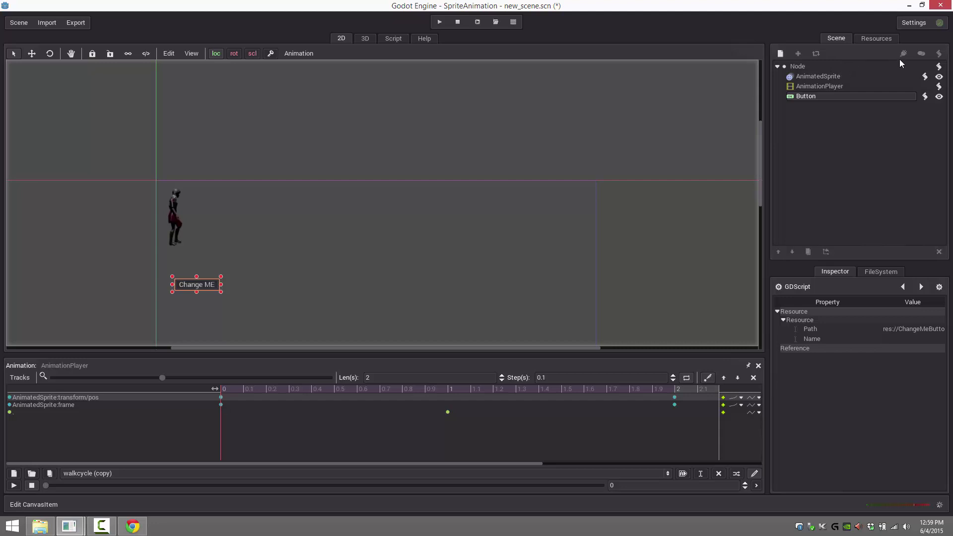
{"action": "left_click", "coordinate": [836, 95]}
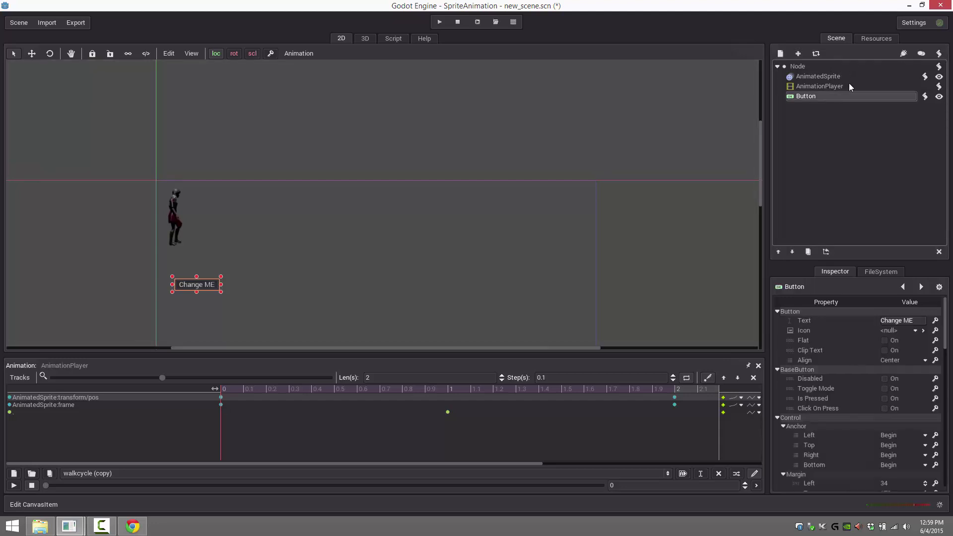
{"action": "left_click", "coordinate": [903, 54]}
{"action": "left_click", "coordinate": [159, 114]}
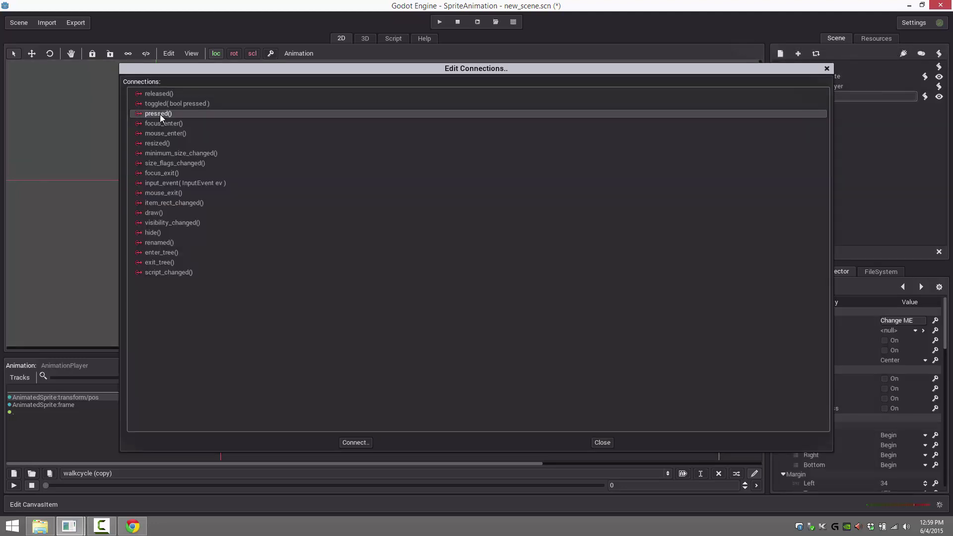
{"action": "left_click", "coordinate": [355, 442]}
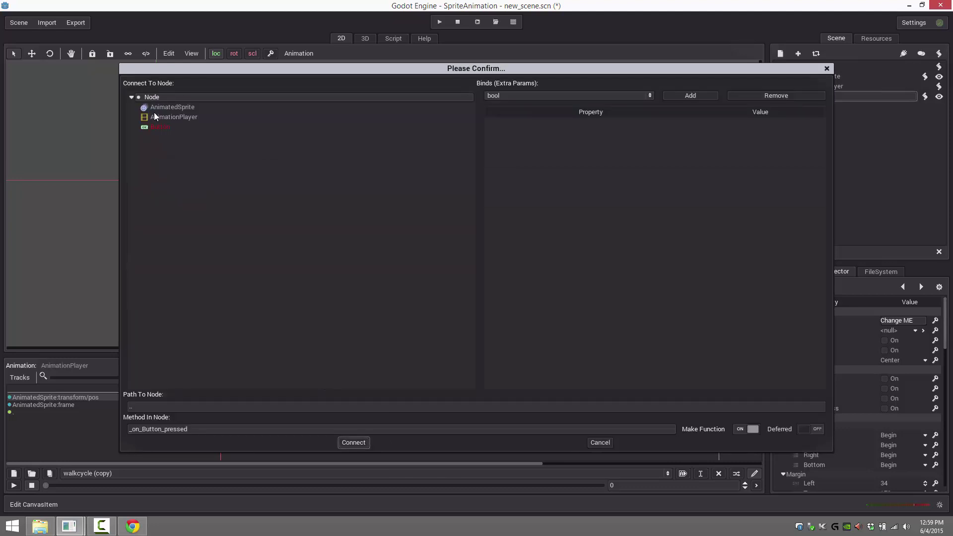
{"action": "left_click", "coordinate": [166, 126]}
{"action": "left_click", "coordinate": [352, 443]}
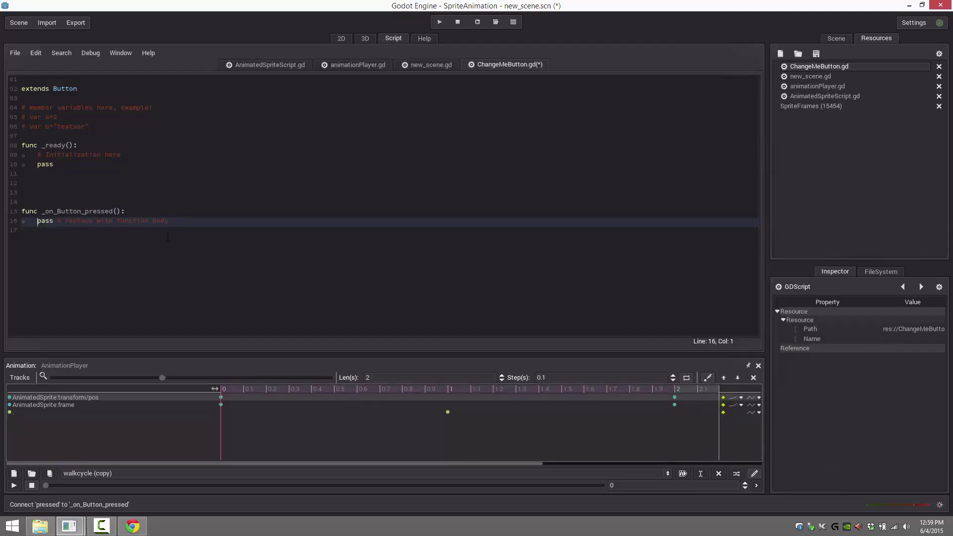
Step: Delete the commented member variable example lines from the ChangeMeButton.gd script
{"action": "left_click_drag", "start_coordinate": [89, 126], "coordinate": [21, 108]}
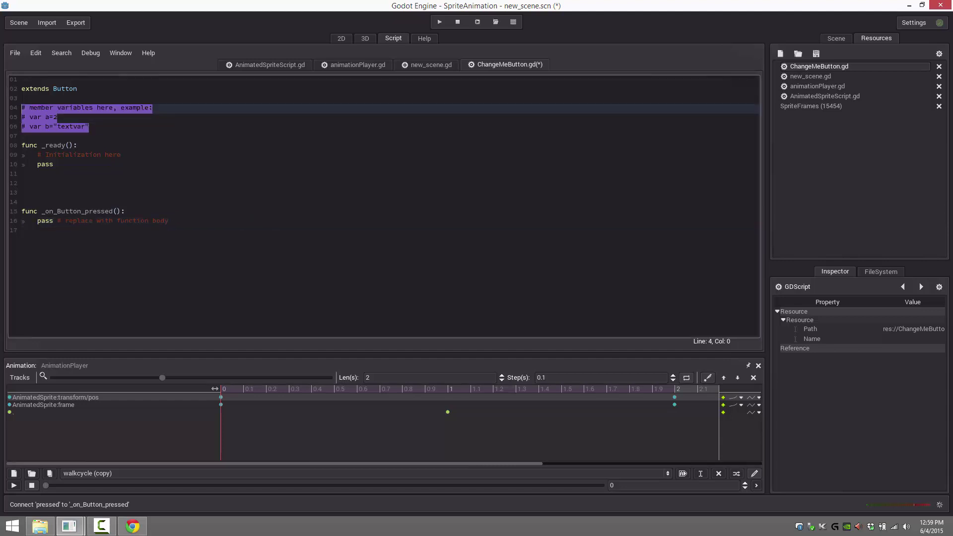
{"action": "key", "text": "Delete"}
{"action": "key", "text": "Delete"}
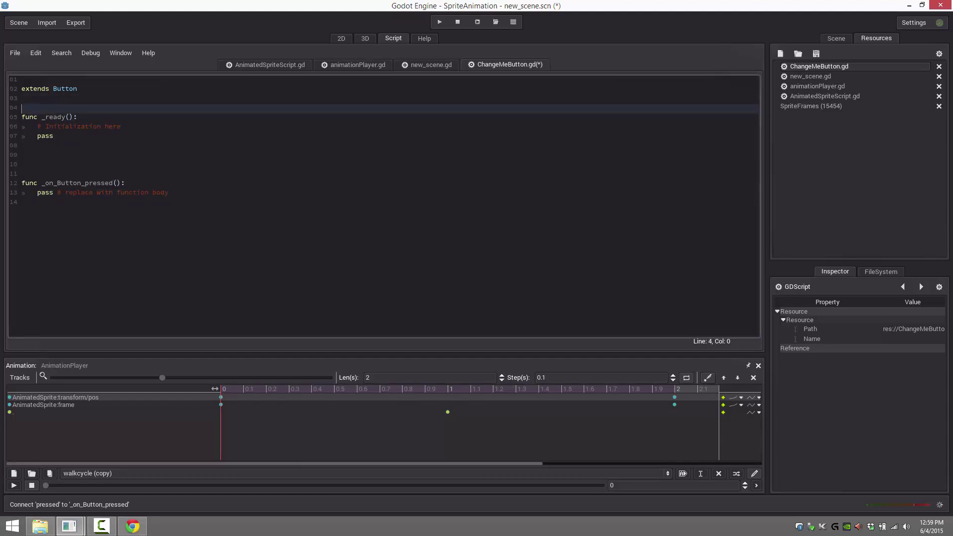
Step: Replace the placeholder body of _on_Button_pressed with a get_parent().get_node( call
{"action": "key", "text": "Down"}
{"action": "key", "text": "Down"}
{"action": "key", "text": "Down"}
{"action": "key", "text": "Down"}
{"action": "key", "text": "Down"}
{"action": "key", "text": "Down"}
{"action": "key", "text": "Down"}
{"action": "key", "text": "Down"}
{"action": "key", "text": "Down"}
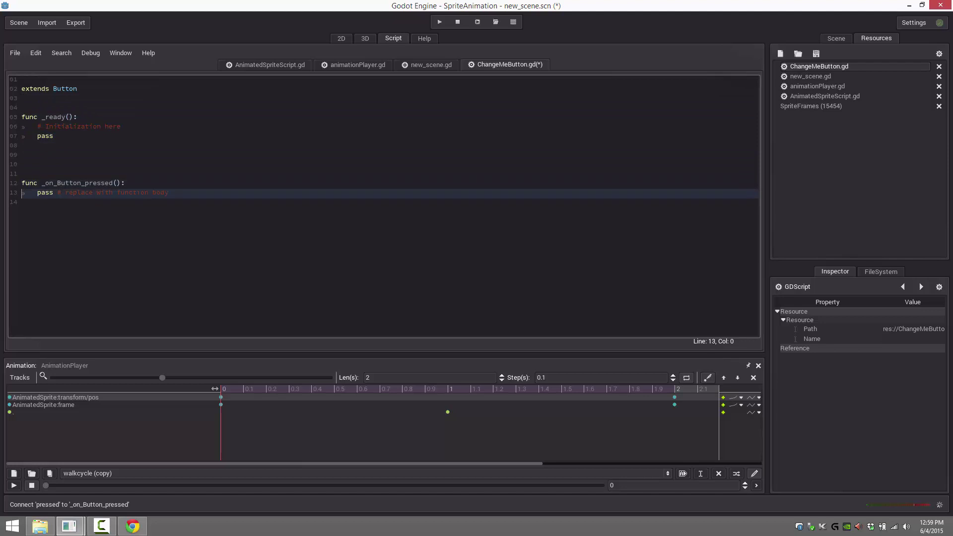
{"action": "key", "text": "shift+End"}
{"action": "type", "text": "get_par"}
{"action": "key", "text": "Return"}
{"action": "type", "text": ".get_no"}
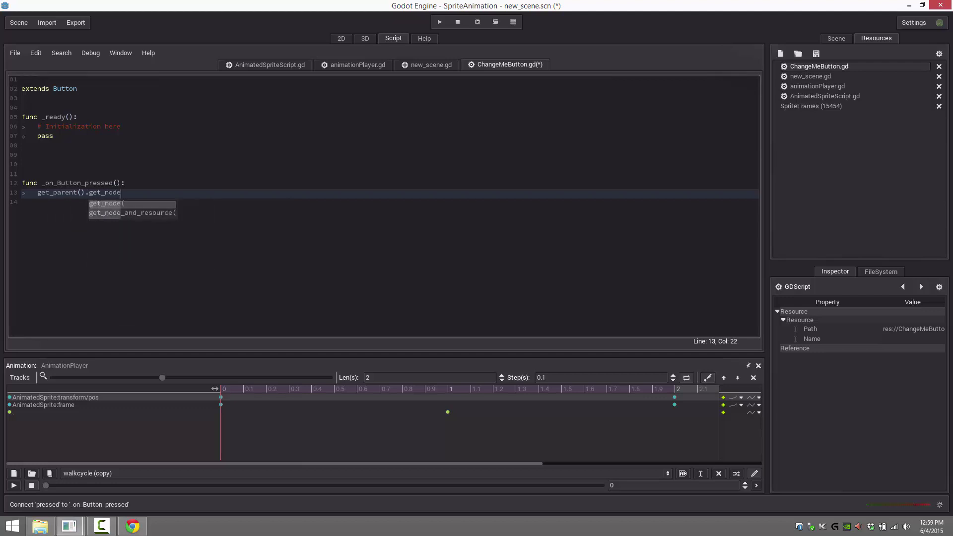
{"action": "key", "text": "Return"}
Step: Complete the get_node call with the "AnimationPlayer" node path and a closing parenthesis
{"action": "type", "text": "\"AN"}
{"action": "key", "text": "BackSpace"}
{"action": "type", "text": "n"}
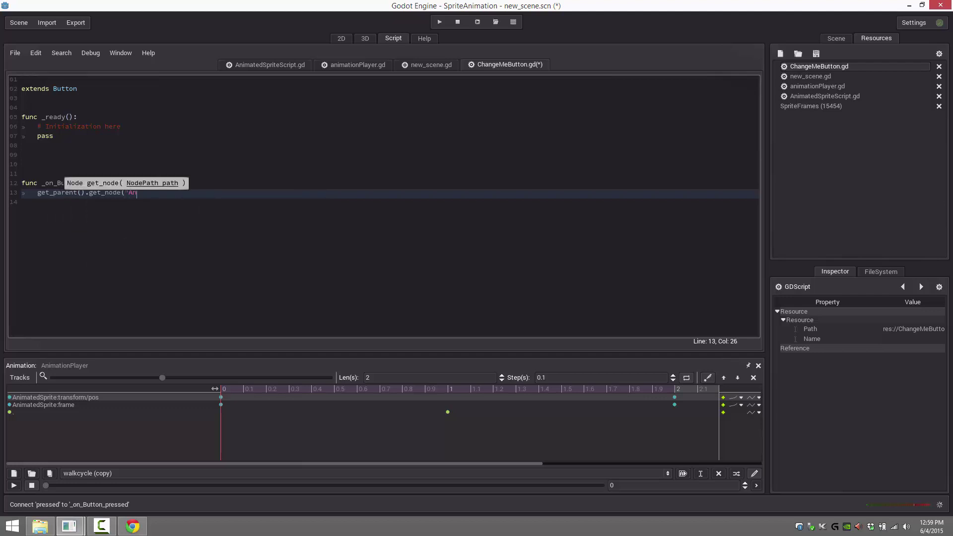
{"action": "key", "text": "BackSpace"}
{"action": "type", "text": "a"}
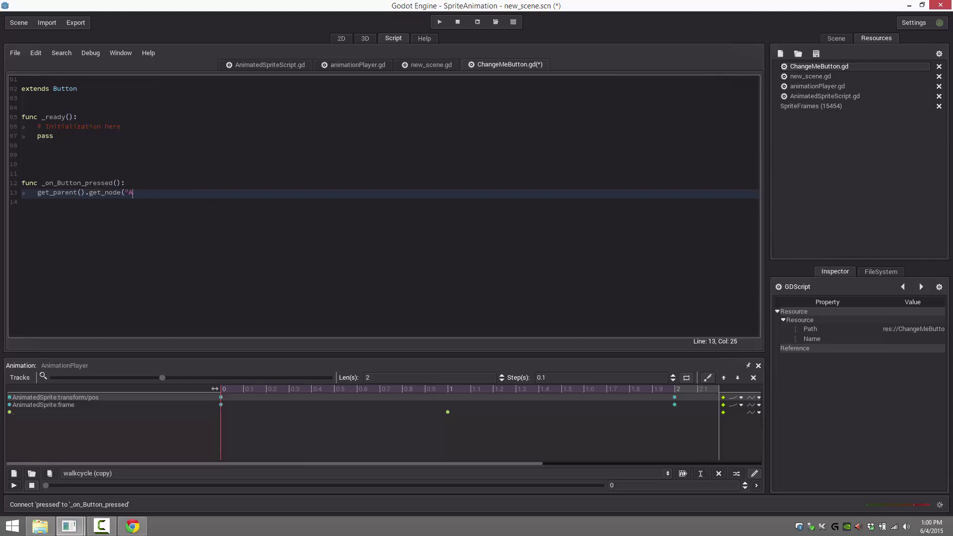
{"action": "key", "text": "BackSpace"}
{"action": "key", "text": "Down"}
{"action": "key", "text": "Down"}
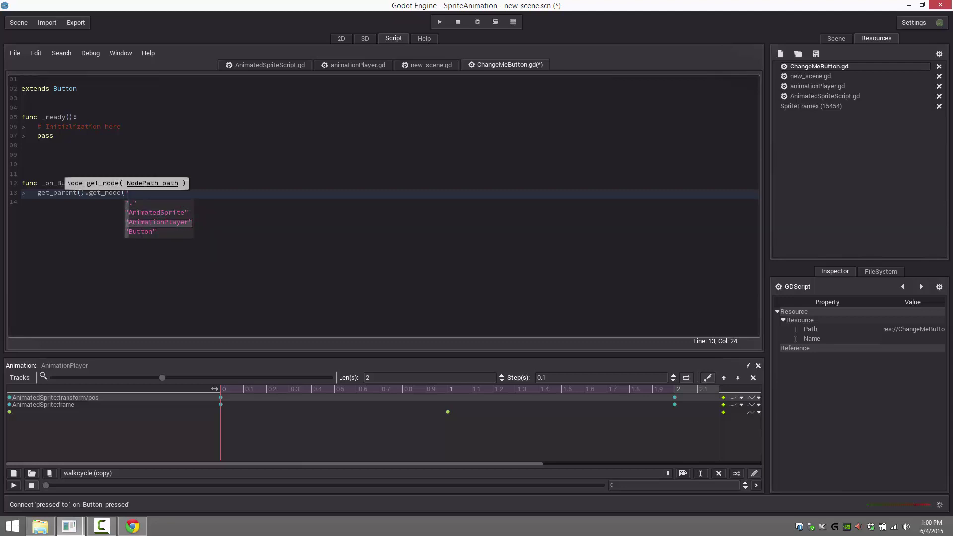
{"action": "key", "text": "Return"}
{"action": "type", "text": "\""}
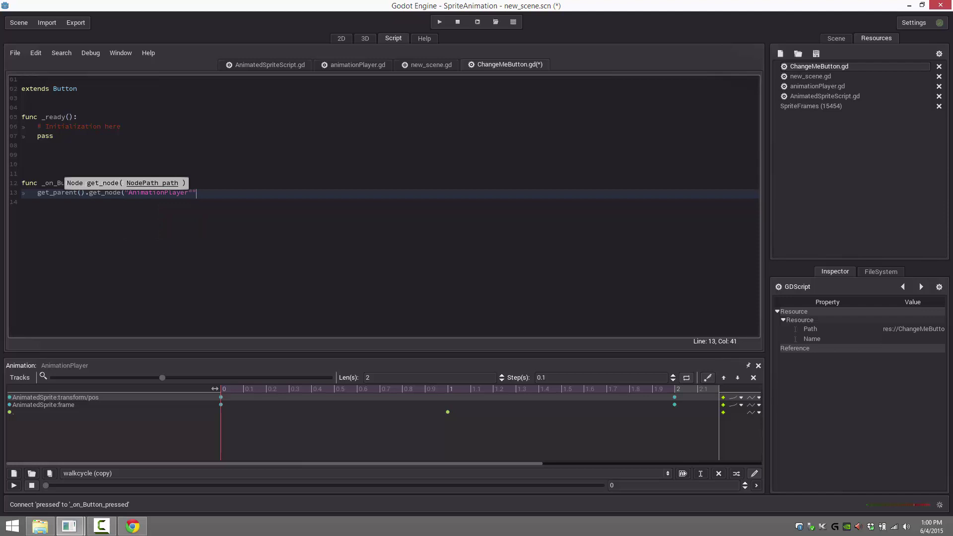
{"action": "key", "text": "BackSpace"}
{"action": "type", "text": ")"}
Step: Assign the get_node result to a new variable named animation
{"action": "key", "text": "Home"}
{"action": "type", "text": "var animation ="}
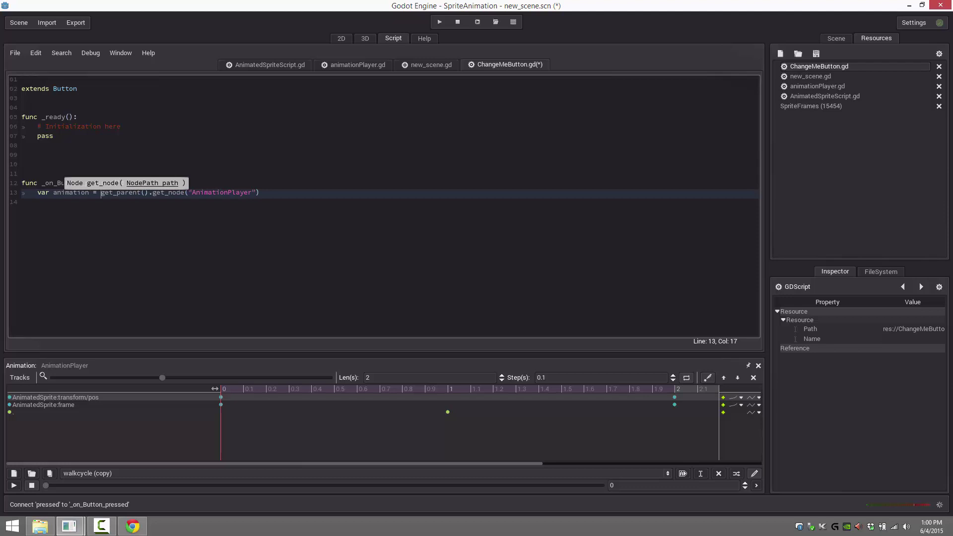
{"action": "key", "text": "End"}
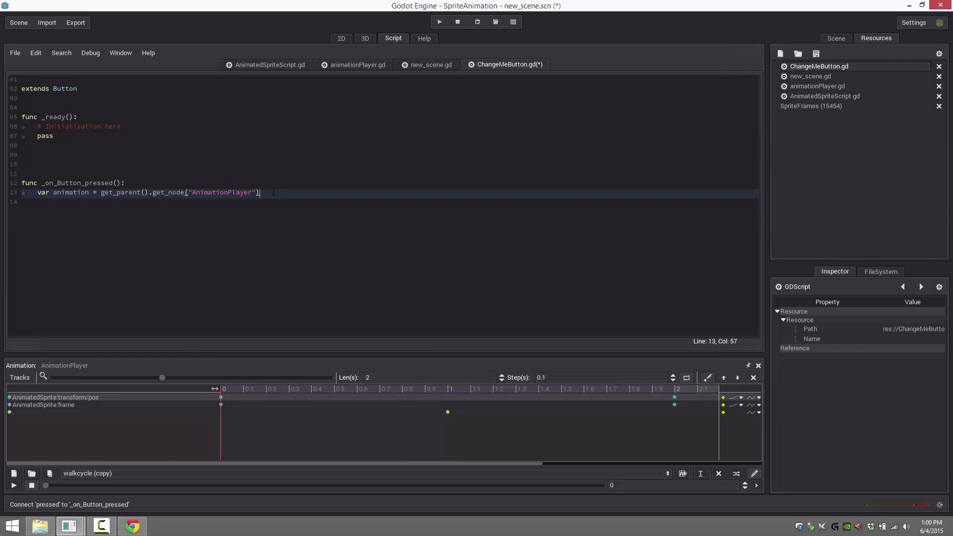
Step: Begin a second statement in _on_Button_pressed with the animation variable and a member access
{"action": "left_click", "coordinate": [359, 190]}
{"action": "key", "text": "Return"}
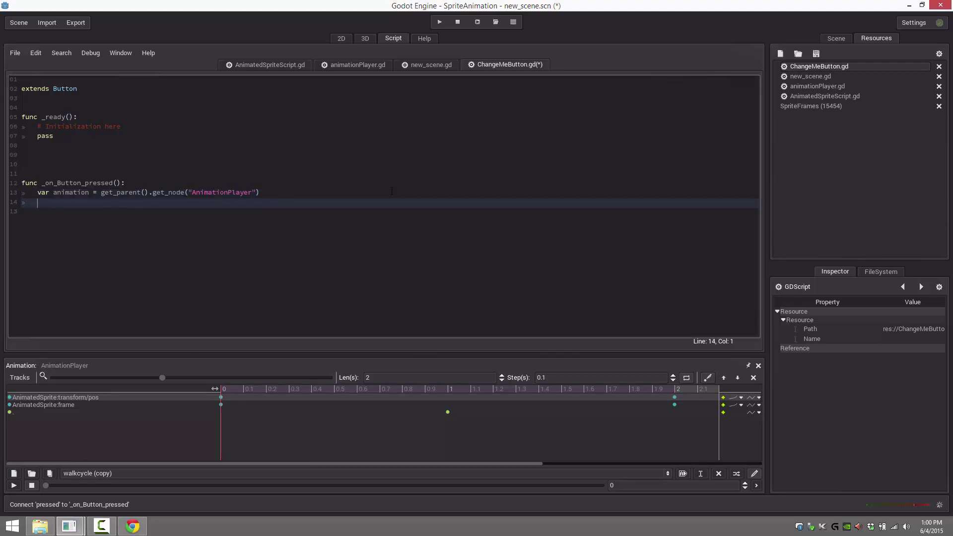
{"action": "type", "text": "animation.g"}
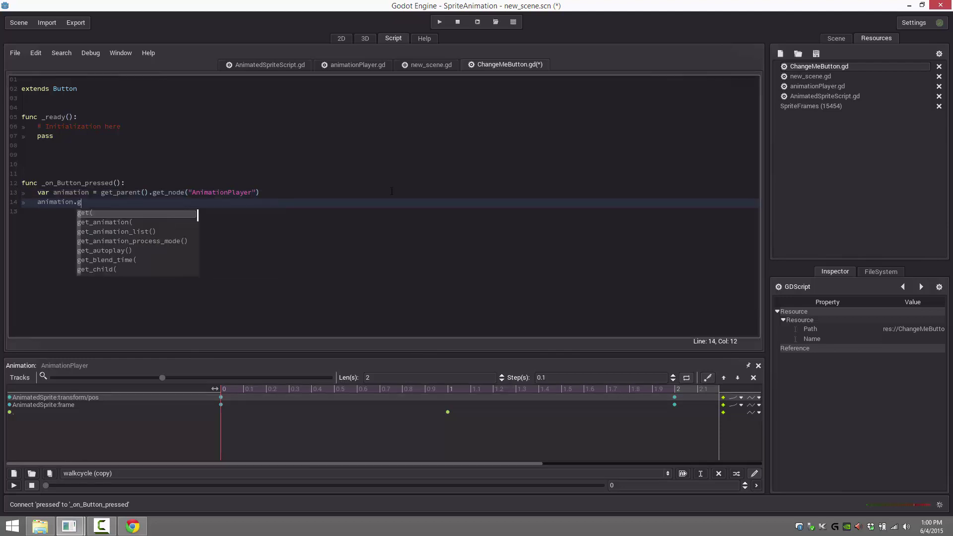
{"action": "type", "text": "et_"}
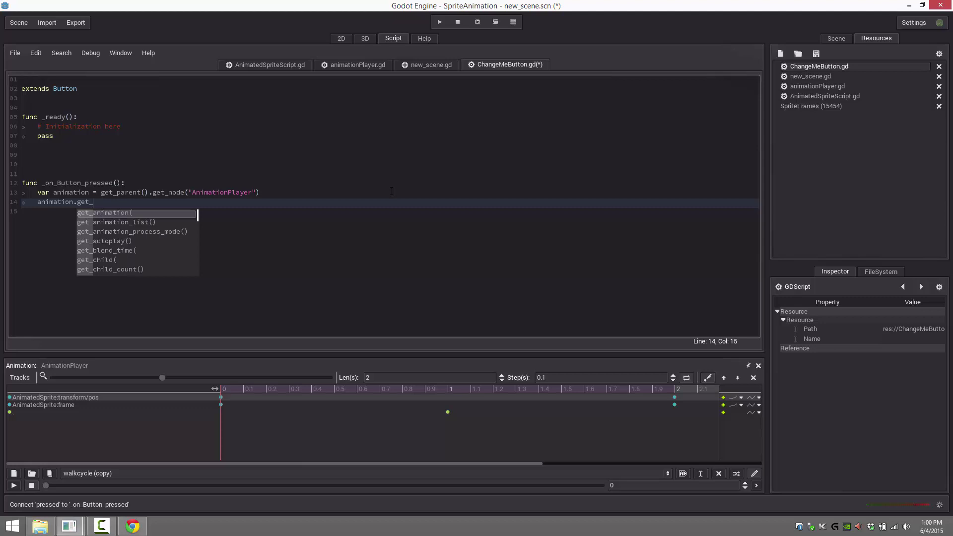
{"action": "key", "text": "BackSpace"}
{"action": "key", "text": "BackSpace"}
{"action": "key", "text": "BackSpace"}
{"action": "key", "text": "BackSpace"}
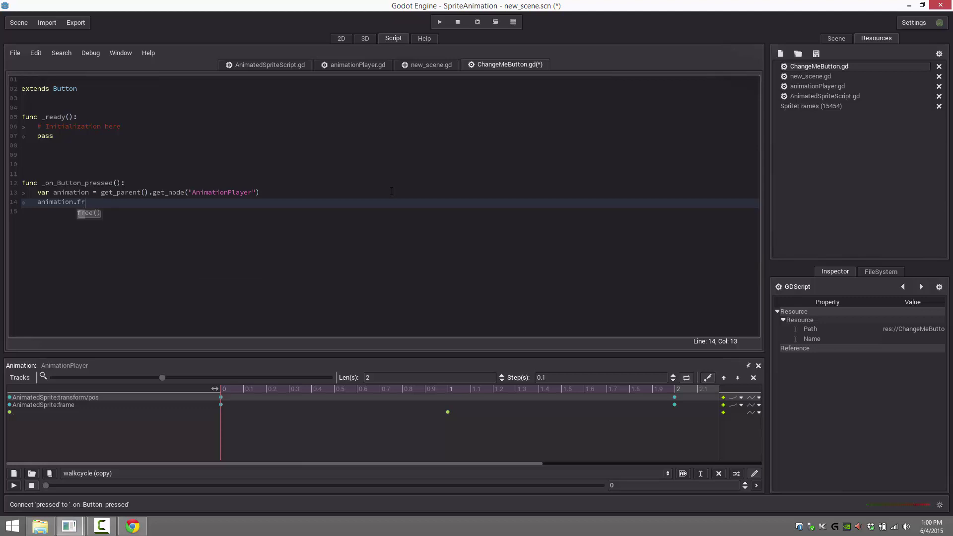
{"action": "type", "text": "tra"}
{"action": "key", "text": "BackSpace"}
{"action": "key", "text": "BackSpace"}
{"action": "key", "text": "BackSpace"}
Step: Call get_animation("walkcycle") on the animation variable
{"action": "type", "text": "get"}
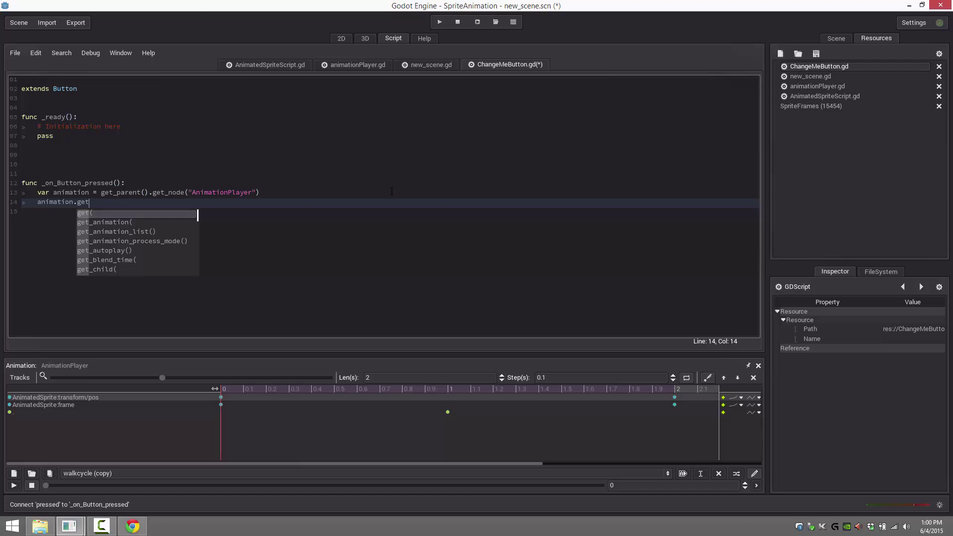
{"action": "key", "text": "Down"}
{"action": "key", "text": "Return"}
{"action": "type", "text": "\"w"}
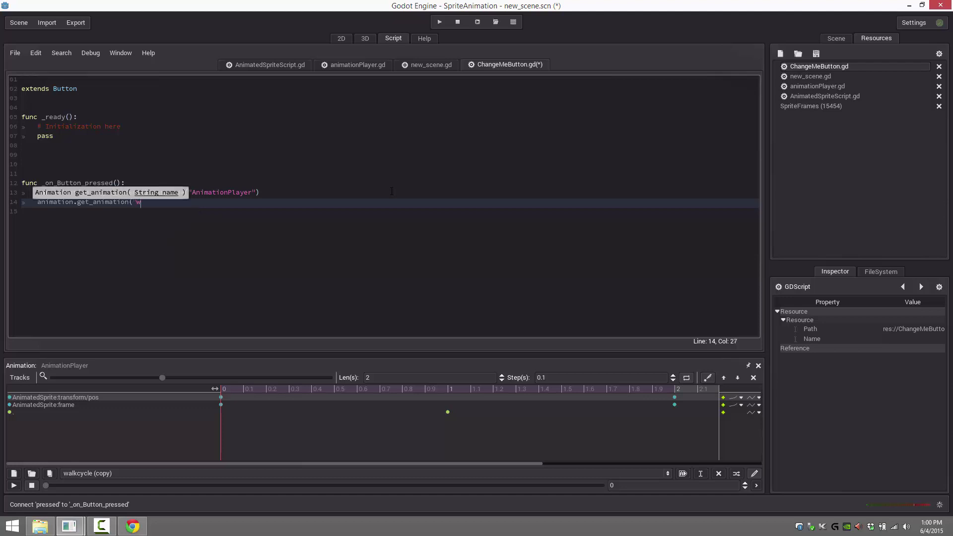
{"action": "type", "text": "alkcycle\")"}
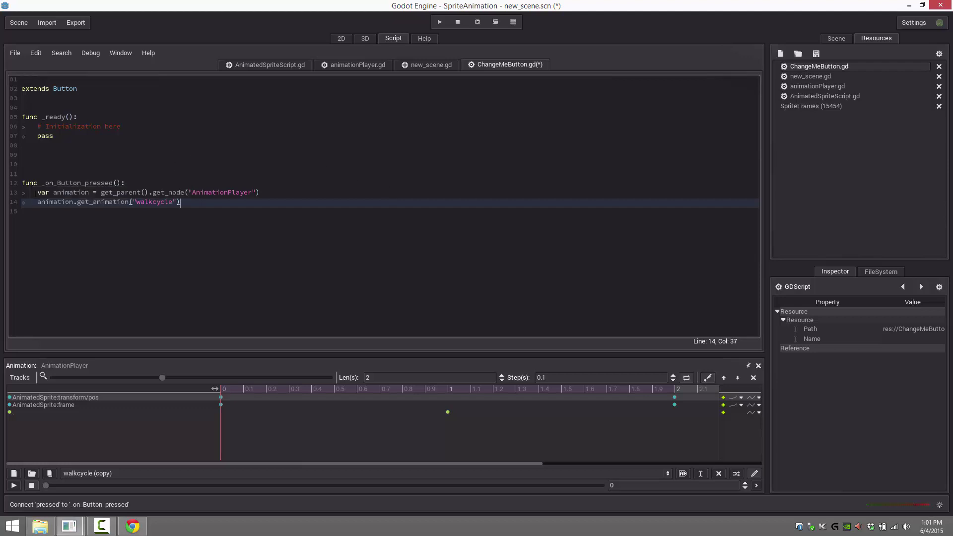
Step: Move the .get_animation("walkcycle") call from the second line to the end of the animation variable's declaration
{"action": "left_click", "coordinate": [89, 193]}
{"action": "left_click", "coordinate": [100, 192]}
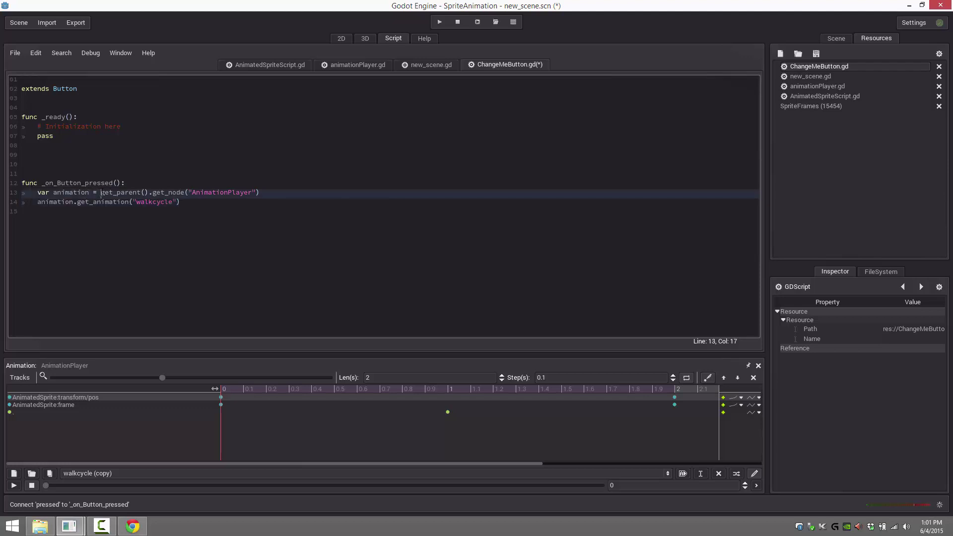
{"action": "left_click_drag", "start_coordinate": [73, 201], "coordinate": [181, 202]}
{"action": "key", "text": "ctrl+c"}
{"action": "key", "text": "BackSpace"}
{"action": "left_click", "coordinate": [267, 192]}
{"action": "key", "text": "ctrl+v"}
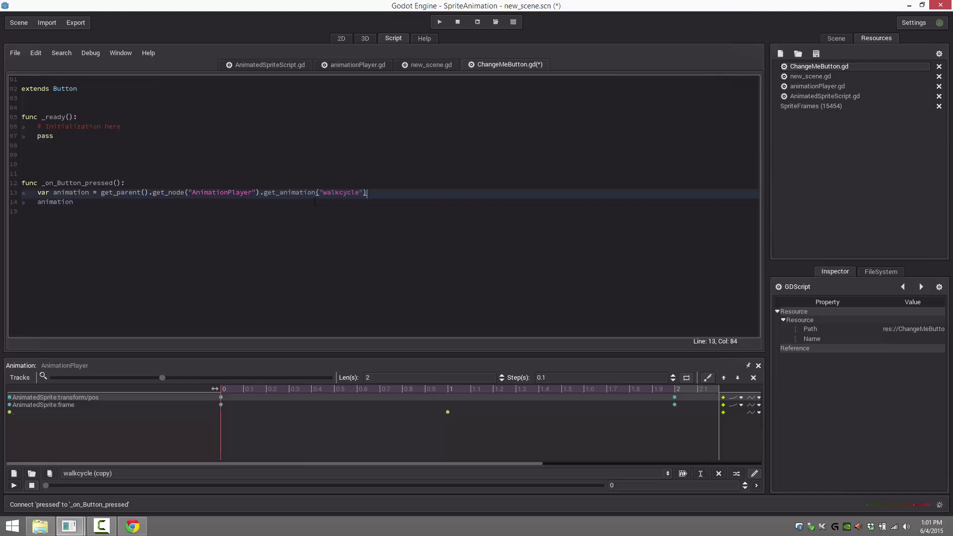
{"action": "left_click", "coordinate": [78, 202]}
{"action": "key", "text": "shift+Home"}
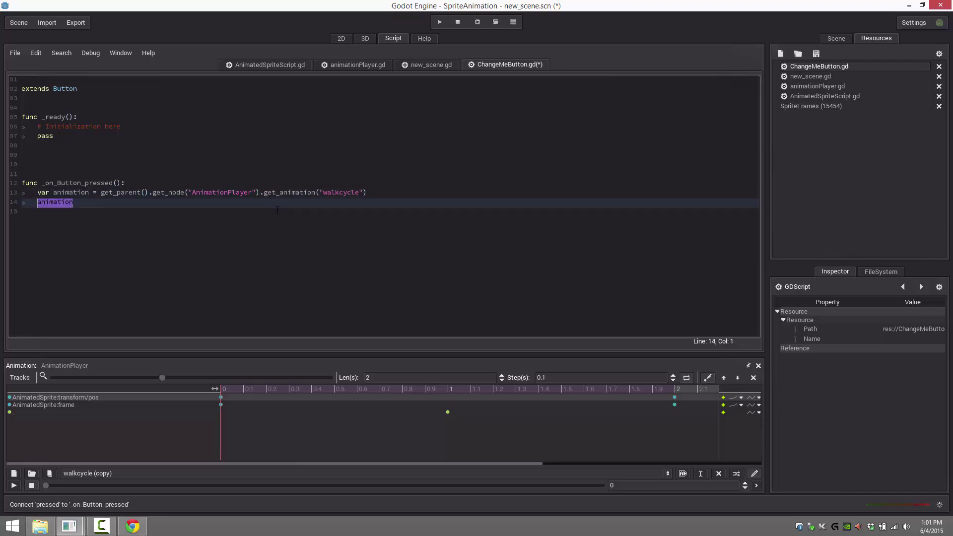
{"action": "key", "text": "BackSpace"}
{"action": "type", "text": "ani mation.get"}
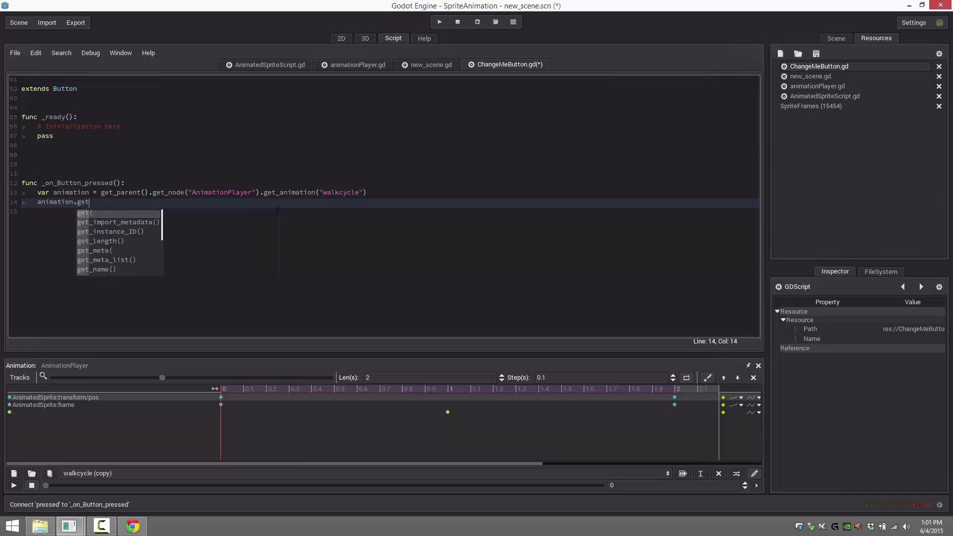
{"action": "type", "text": "_tr"}
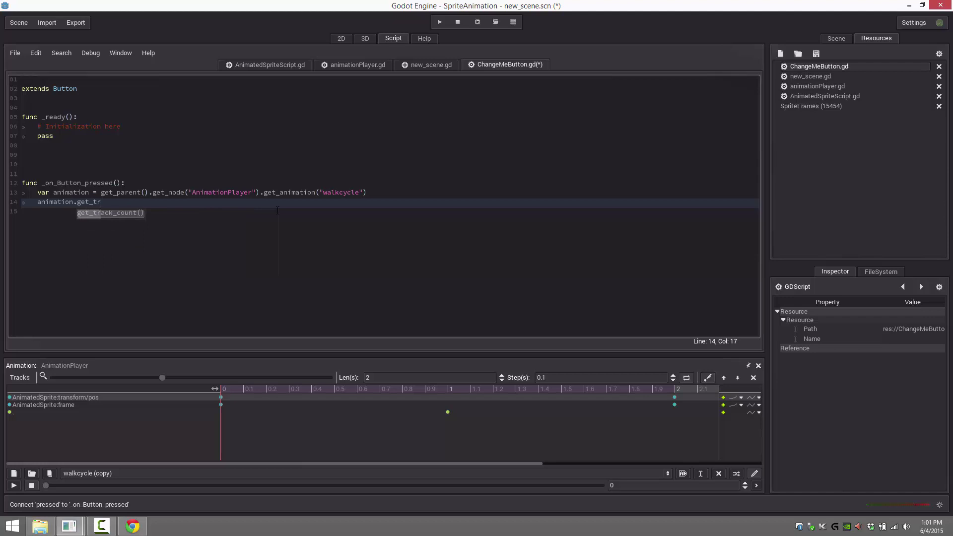
{"action": "key", "text": "BackSpace"}
{"action": "key", "text": "BackSpace"}
{"action": "key", "text": "BackSpace"}
{"action": "key", "text": "BackSpace"}
{"action": "key", "text": "BackSpace"}
{"action": "key", "text": "BackSpace"}
{"action": "key", "text": "BackSpace"}
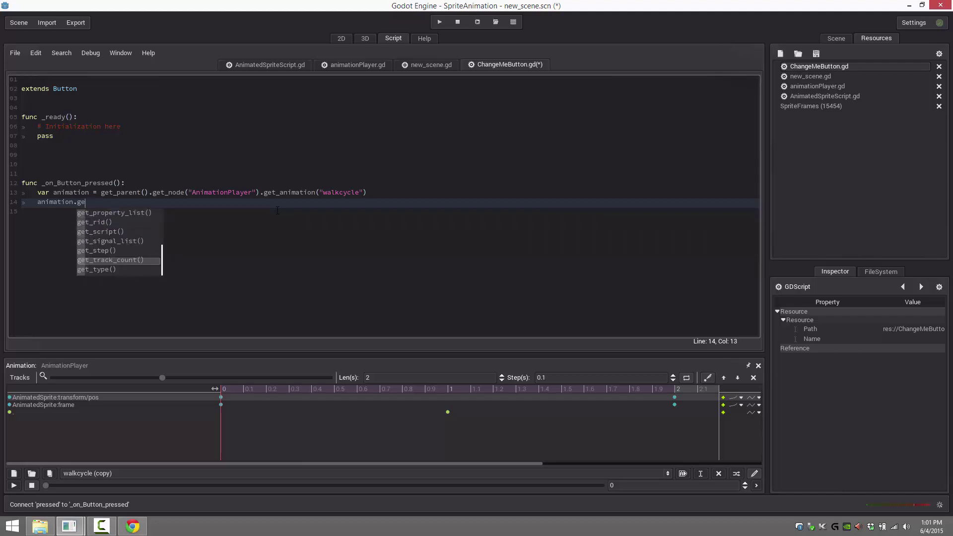
Step: Begin a track_get_key_value call on the animation variable in the second line of _on_Button_pressed
{"action": "type", "text": "."}
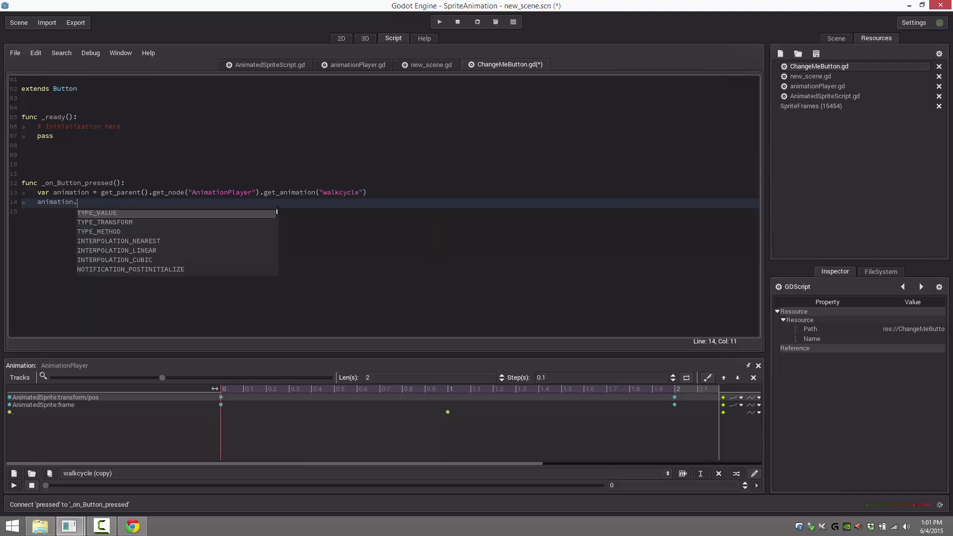
{"action": "type", "text": "tra"}
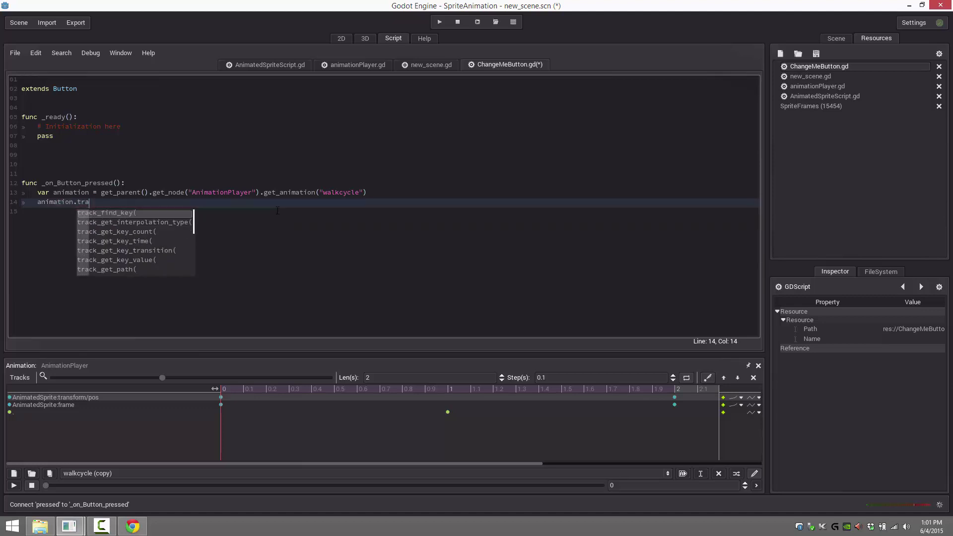
{"action": "key", "text": "Down"}
{"action": "key", "text": "Down"}
{"action": "key", "text": "Down"}
{"action": "key", "text": "Down"}
{"action": "key", "text": "Down"}
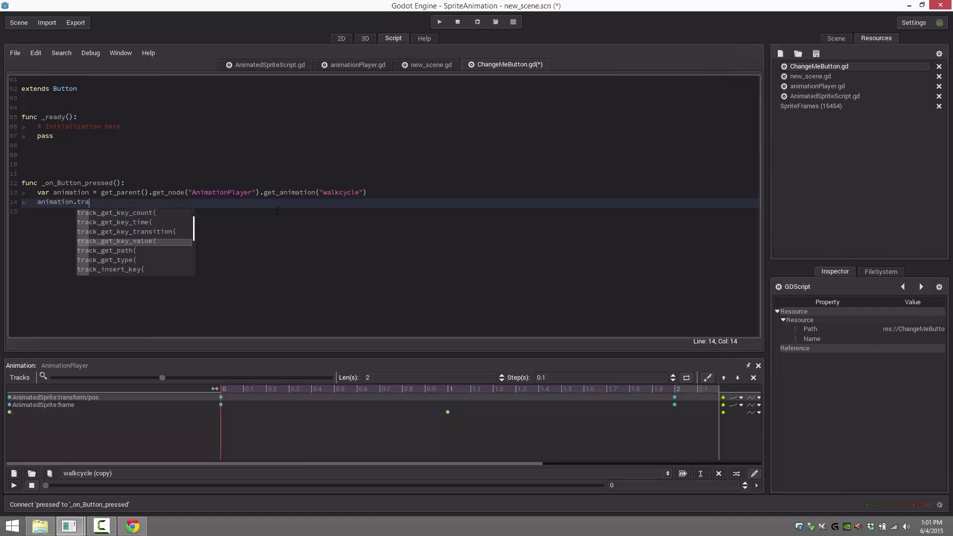
{"action": "key", "text": "Return"}
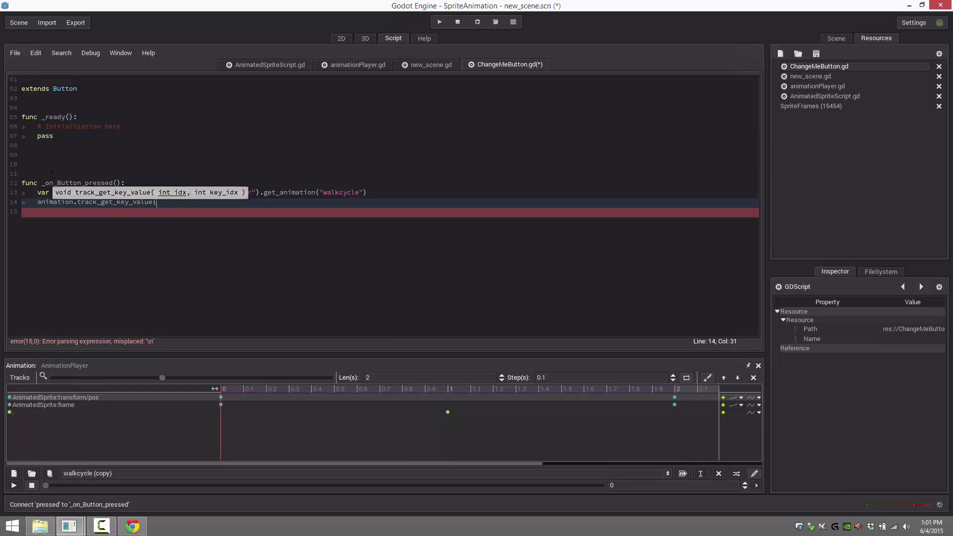
Step: Complete the track_get_key_value call with track index 0 and key index 1
{"action": "left_click", "coordinate": [181, 224]}
{"action": "left_click", "coordinate": [166, 204]}
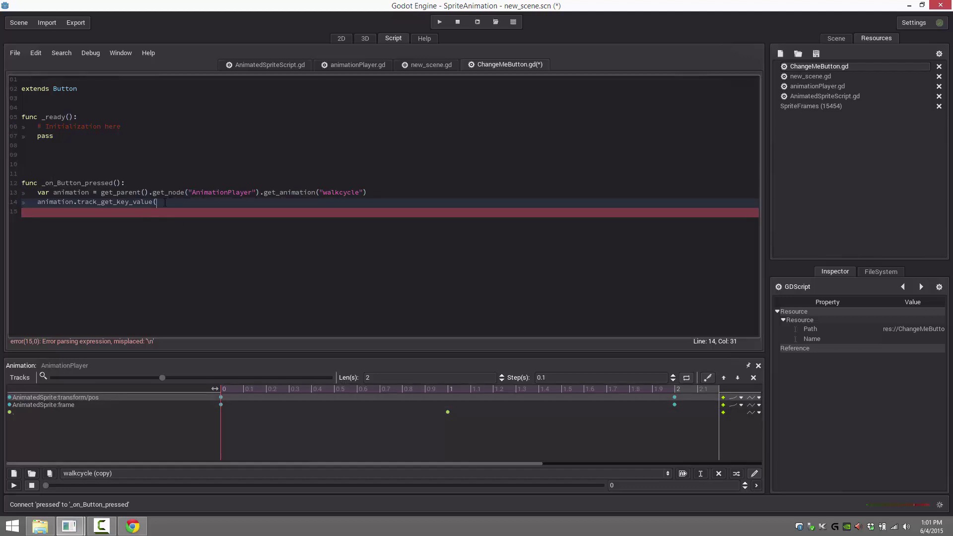
{"action": "left_click", "coordinate": [148, 201]}
{"action": "left_click", "coordinate": [166, 204]}
{"action": "type", "text": "0,"}
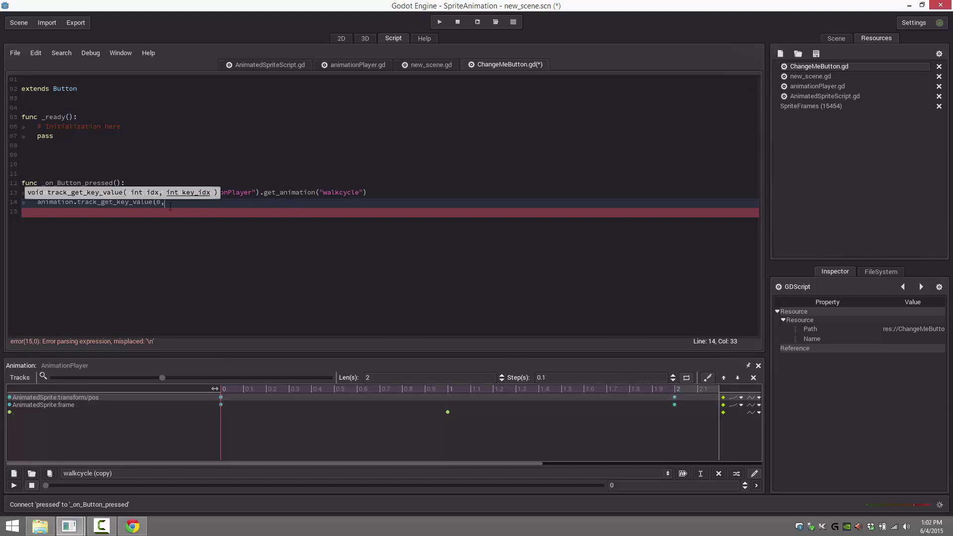
{"action": "type", "text": "1)"}
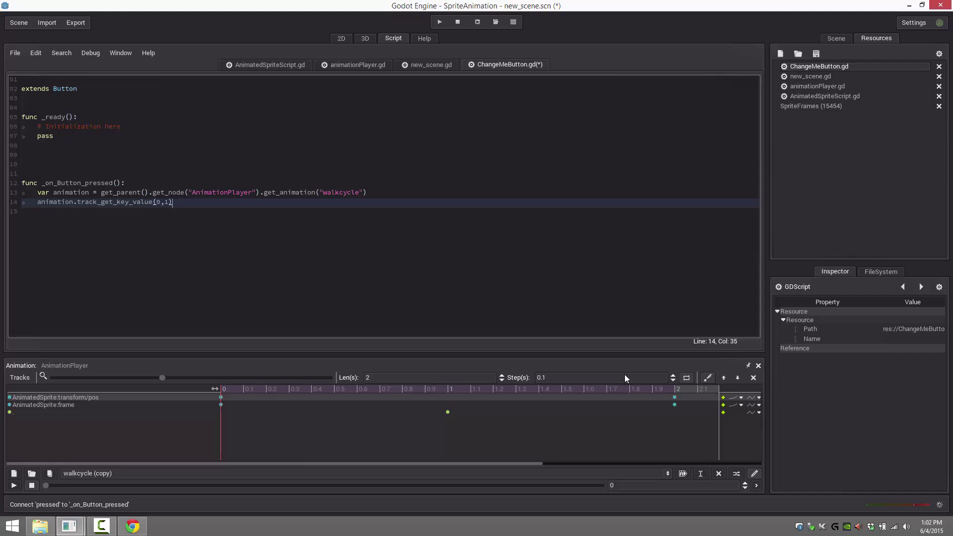
Step: Wrap the animation.track_get_key_value(0,1) call in a print statement
{"action": "left_click", "coordinate": [38, 202]}
{"action": "type", "text": "print("}
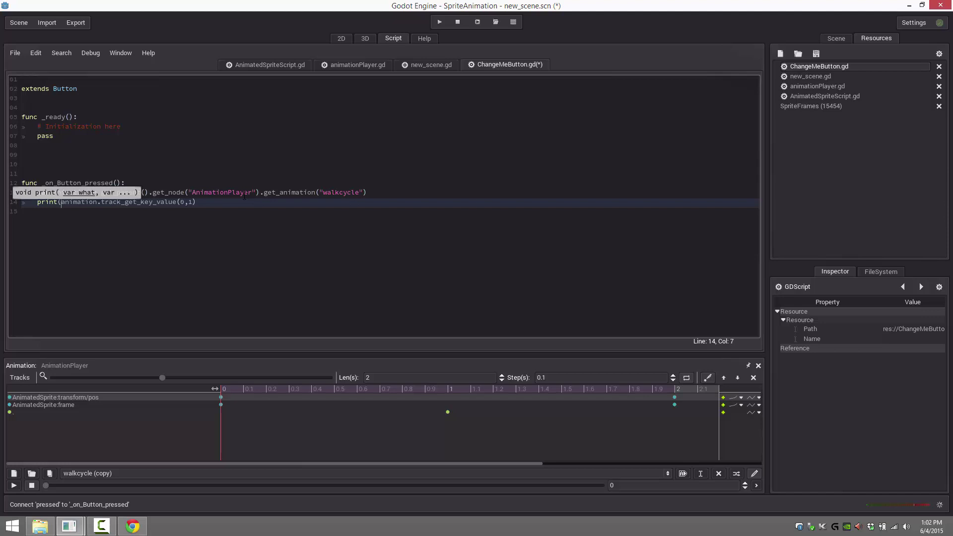
{"action": "key", "text": "End"}
{"action": "type", "text": ")"}
Step: Run the project, trigger the Change ME button repeatedly to check the printed key value, and close the game window
{"action": "left_click", "coordinate": [444, 20]}
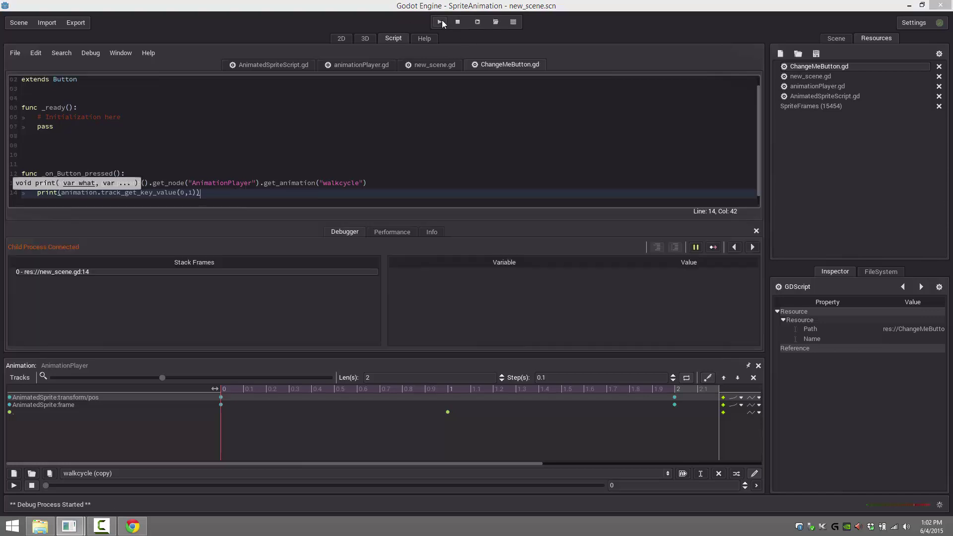
{"action": "left_click", "coordinate": [46, 112]}
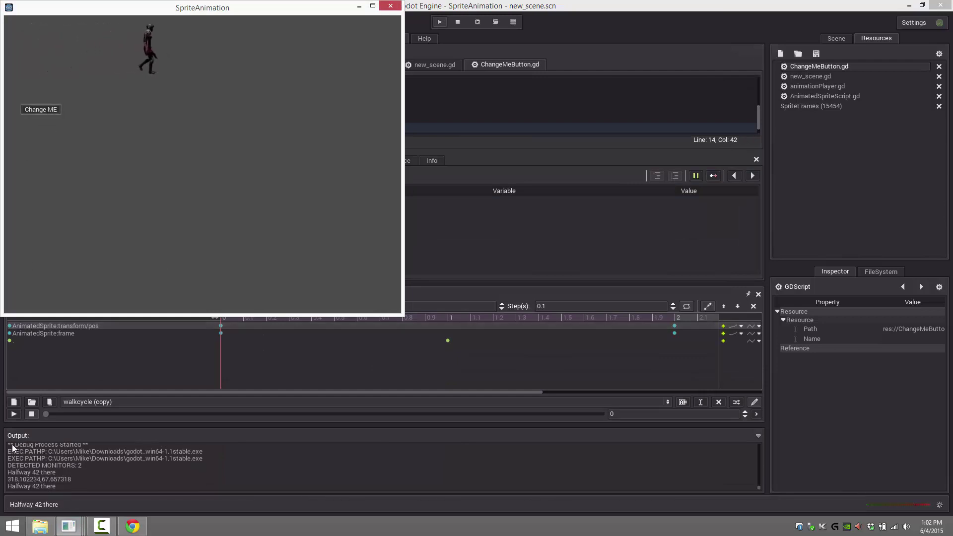
{"action": "left_click", "coordinate": [46, 110]}
{"action": "left_click", "coordinate": [46, 110]}
{"action": "left_click", "coordinate": [46, 110]}
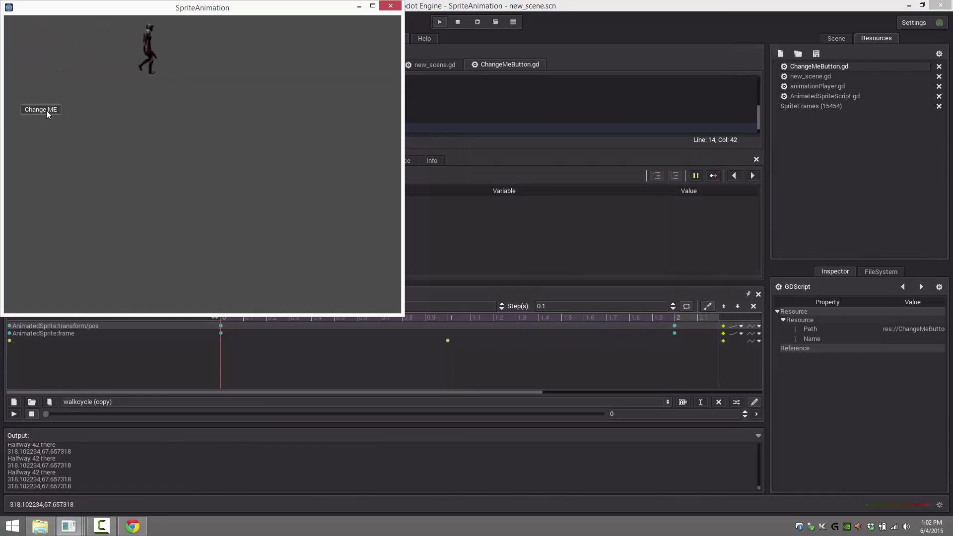
{"action": "left_click", "coordinate": [46, 110]}
{"action": "left_click", "coordinate": [46, 110]}
{"action": "left_click", "coordinate": [47, 110]}
{"action": "left_click", "coordinate": [46, 110]}
{"action": "left_click", "coordinate": [46, 111]}
{"action": "left_click", "coordinate": [46, 110]}
{"action": "left_click", "coordinate": [46, 110]}
{"action": "left_click", "coordinate": [46, 110]}
{"action": "left_click", "coordinate": [46, 110]}
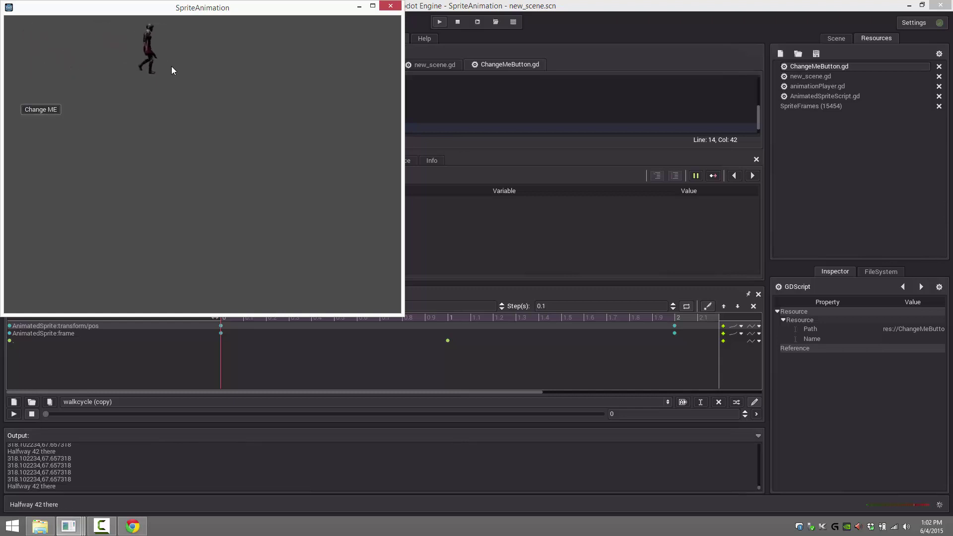
{"action": "left_click", "coordinate": [391, 6]}
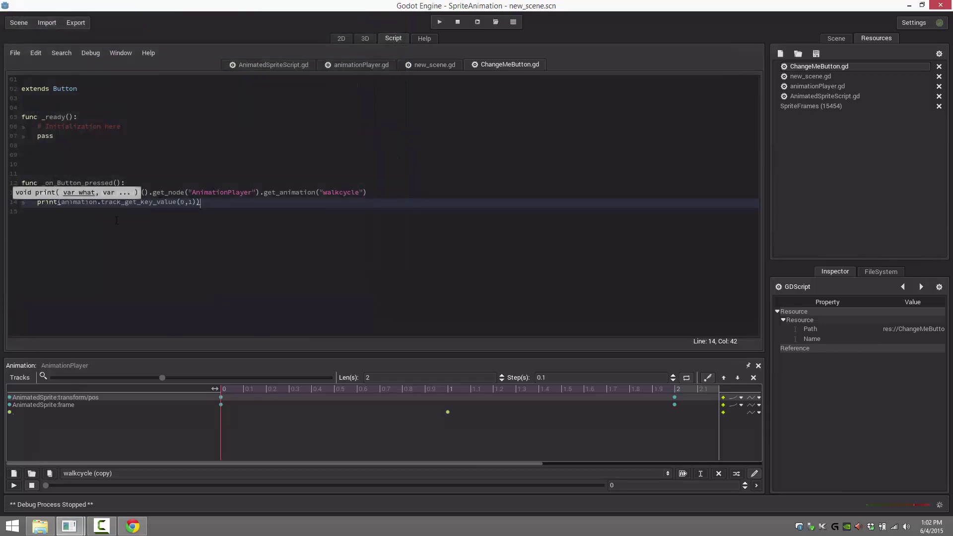
Step: Add a line below the print statement that begins a track_set_key_value call on the animation variable
{"action": "left_click", "coordinate": [125, 203]}
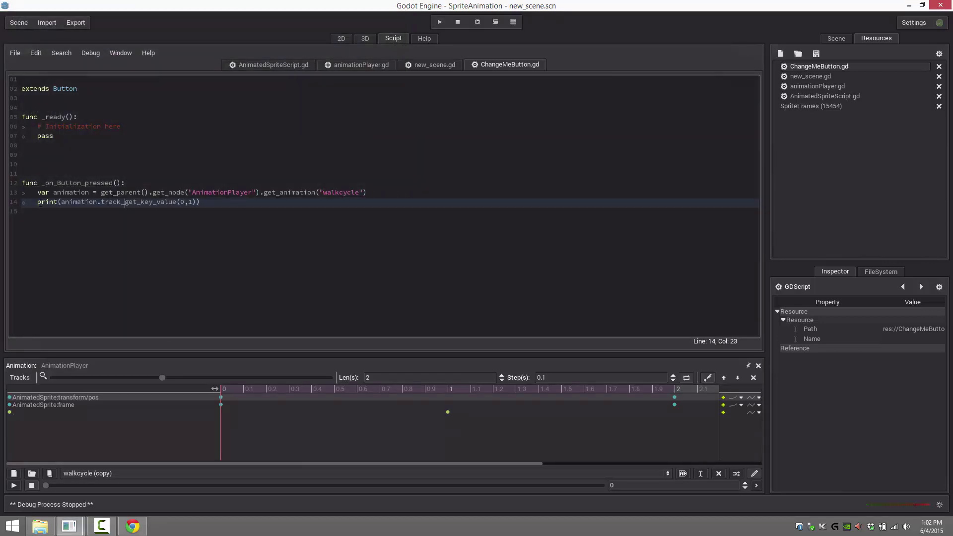
{"action": "left_click", "coordinate": [61, 203]}
{"action": "key", "text": "End"}
{"action": "key", "text": "Return"}
{"action": "type", "text": "an"}
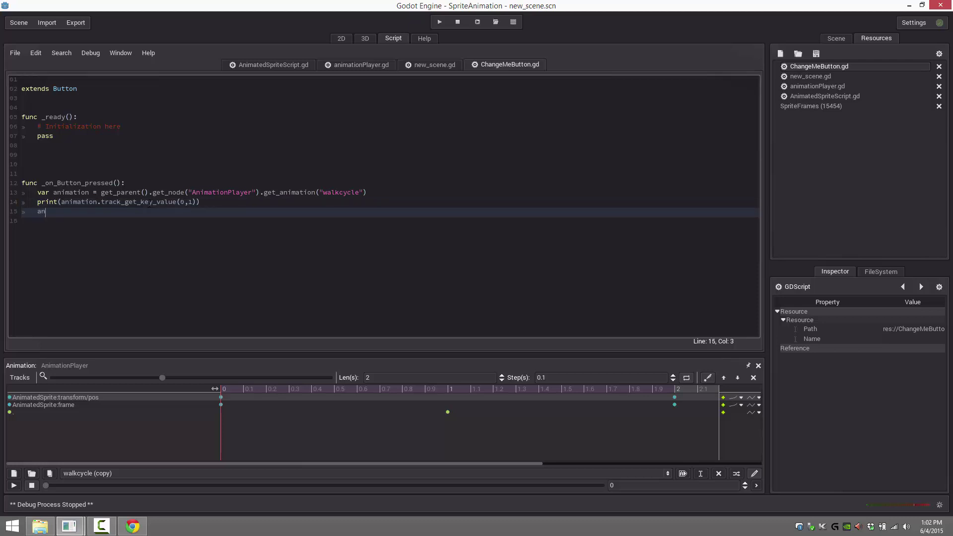
{"action": "type", "text": "imation.tra"}
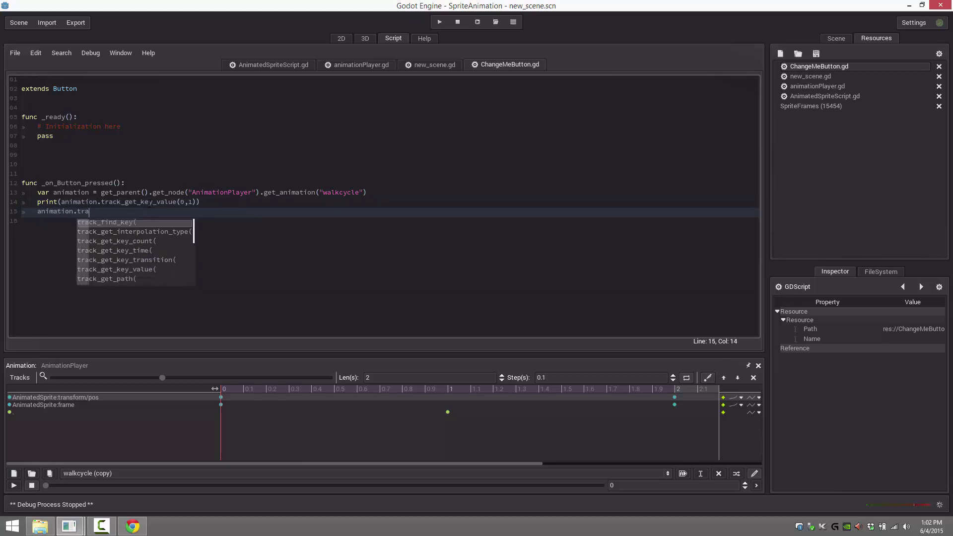
{"action": "type", "text": "ck_set_"}
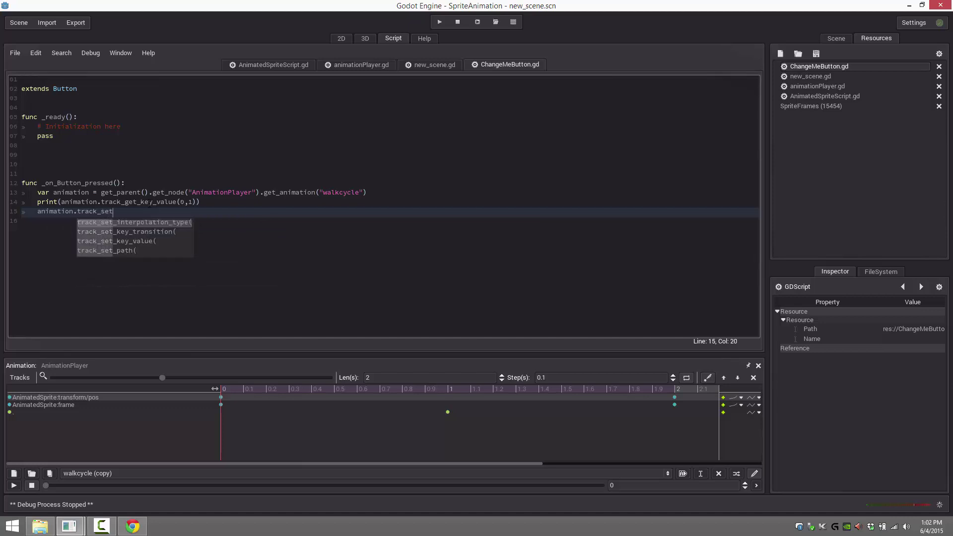
{"action": "key", "text": "Down"}
{"action": "key", "text": "Down"}
{"action": "key", "text": "Return"}
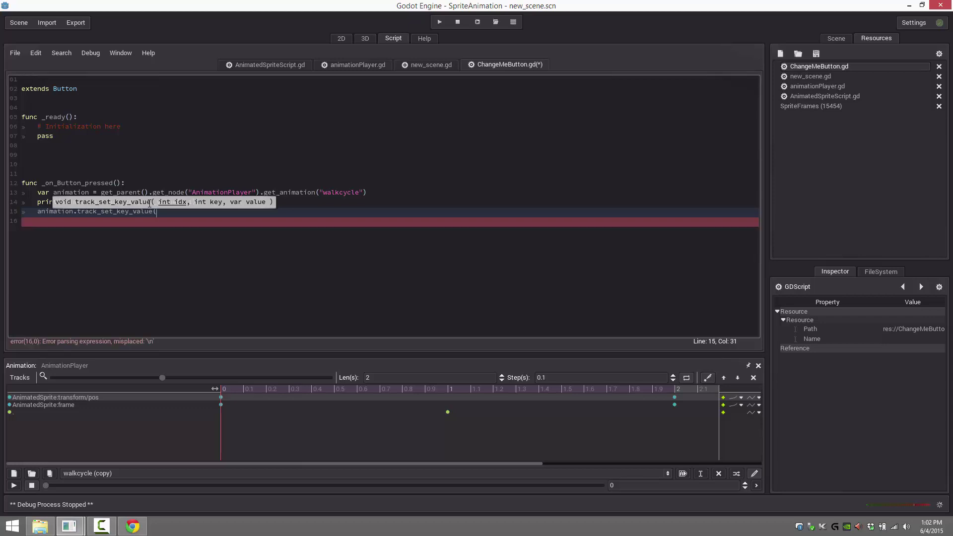
Step: Enter track index 0, key 1 and Vector2(400,400) as the arguments of the track_set_key_value call
{"action": "type", "text": "0,1,"}
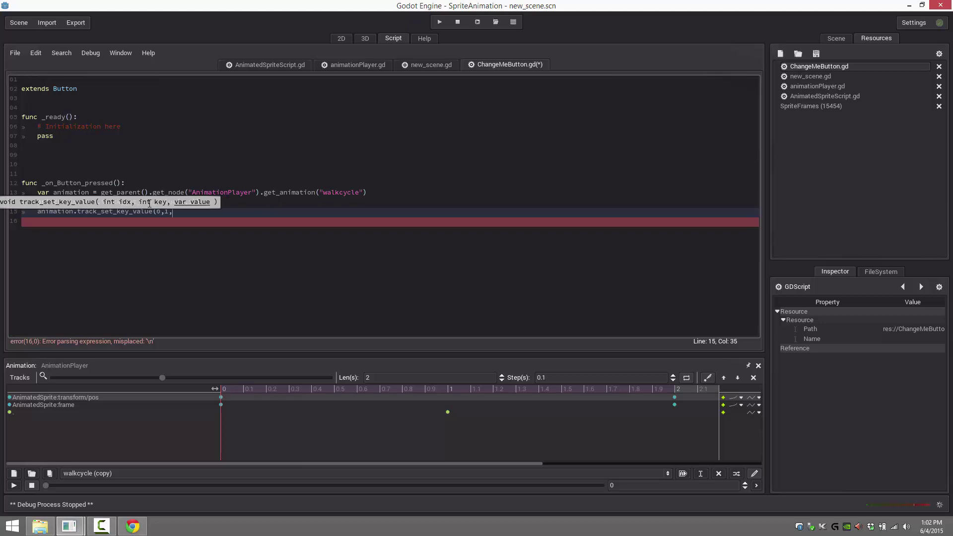
{"action": "type", "text": "Vector"}
{"action": "type", "text": "2("}
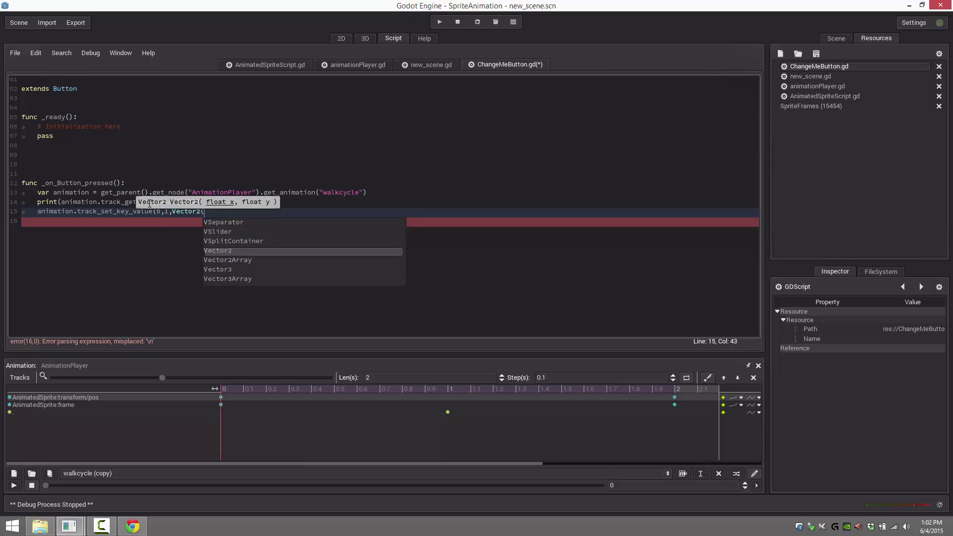
{"action": "type", "text": "400,400)"}
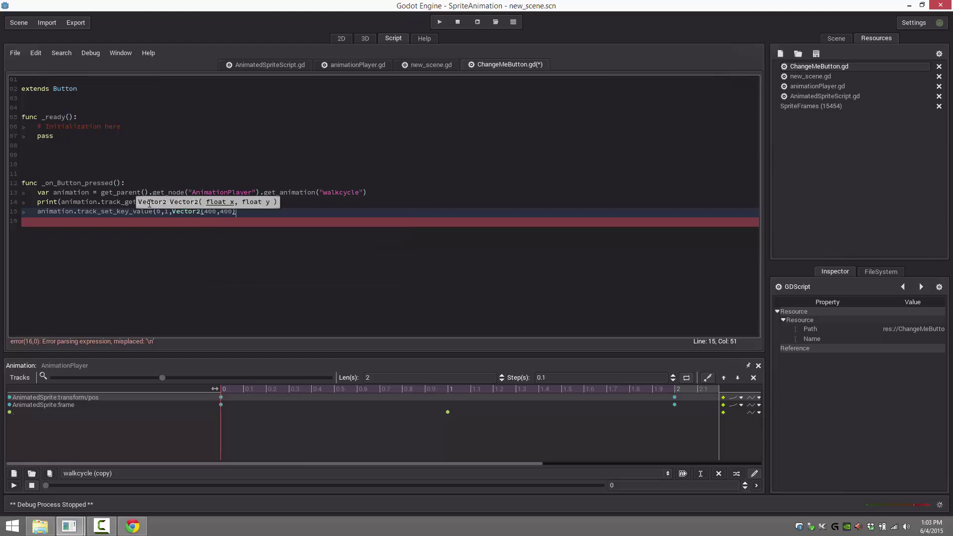
Step: Delete the whole print line from _on_Button_pressed, including its empty row
{"action": "left_click", "coordinate": [247, 197]}
{"action": "left_click", "coordinate": [249, 202]}
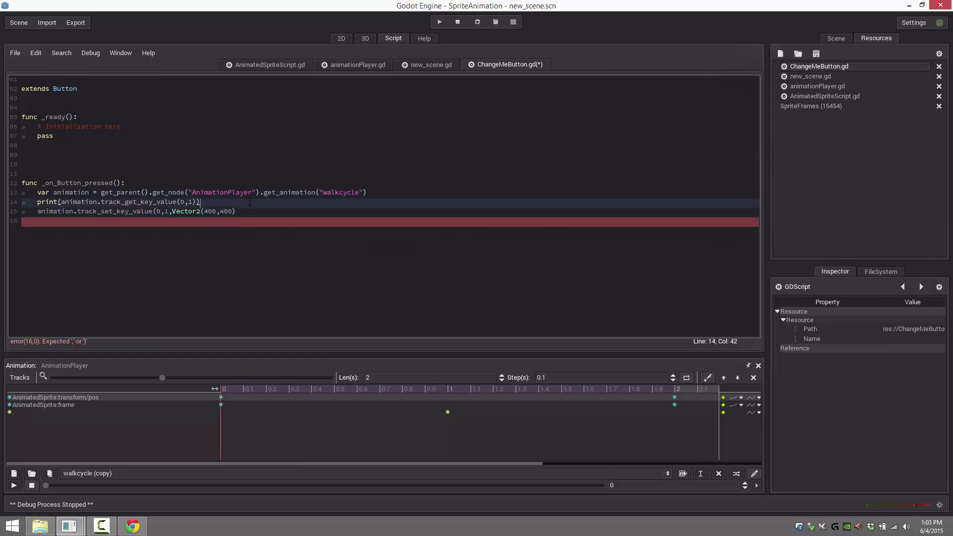
{"action": "key", "text": "shift+Home"}
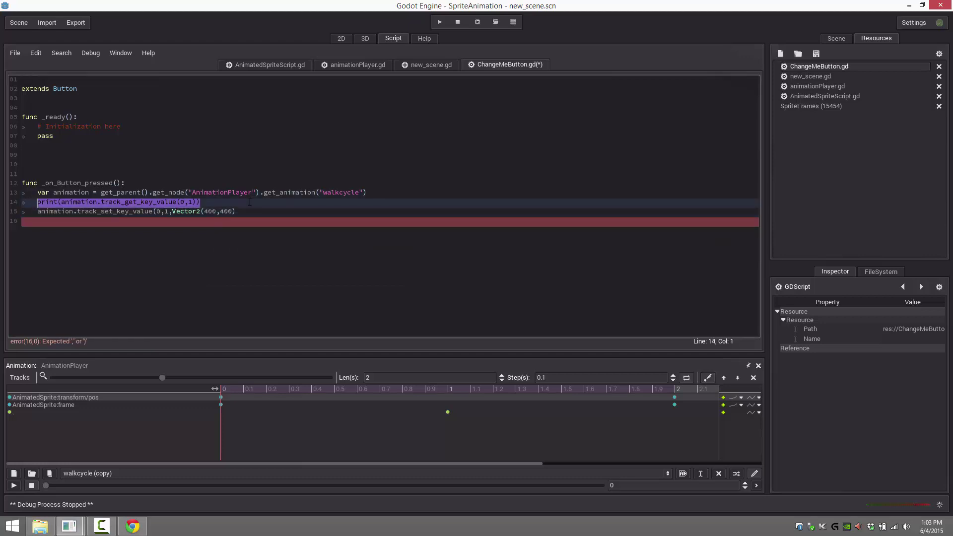
{"action": "key", "text": "BackSpace"}
{"action": "key", "text": "shift+Home"}
{"action": "key", "text": "BackSpace"}
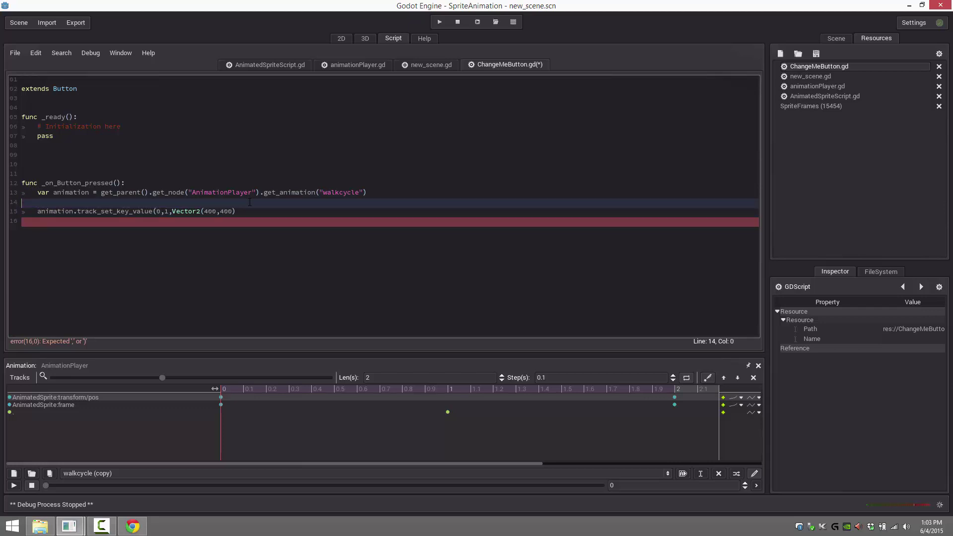
{"action": "key", "text": "BackSpace"}
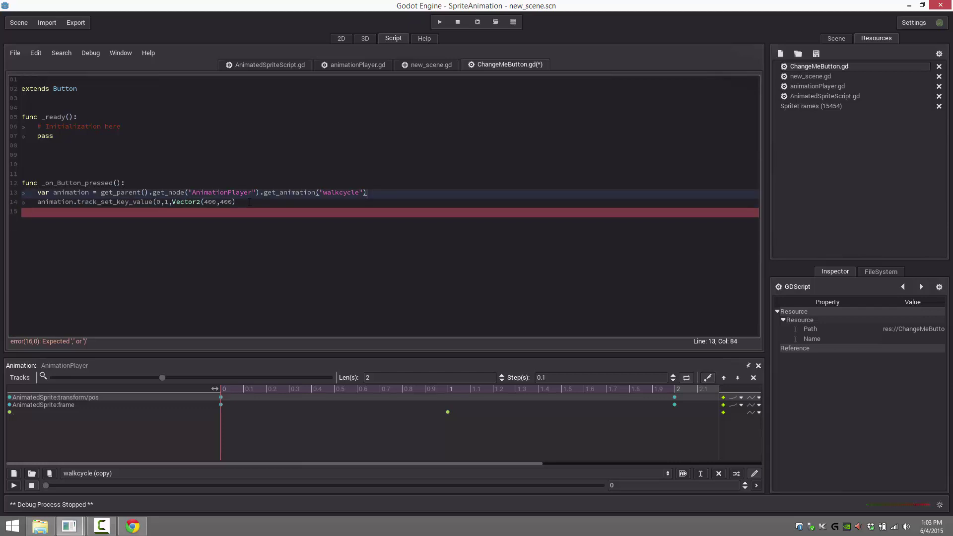
Step: Try to run the project, and add the missing closing parenthesis to the track_set_key_value call
{"action": "left_click", "coordinate": [442, 21]}
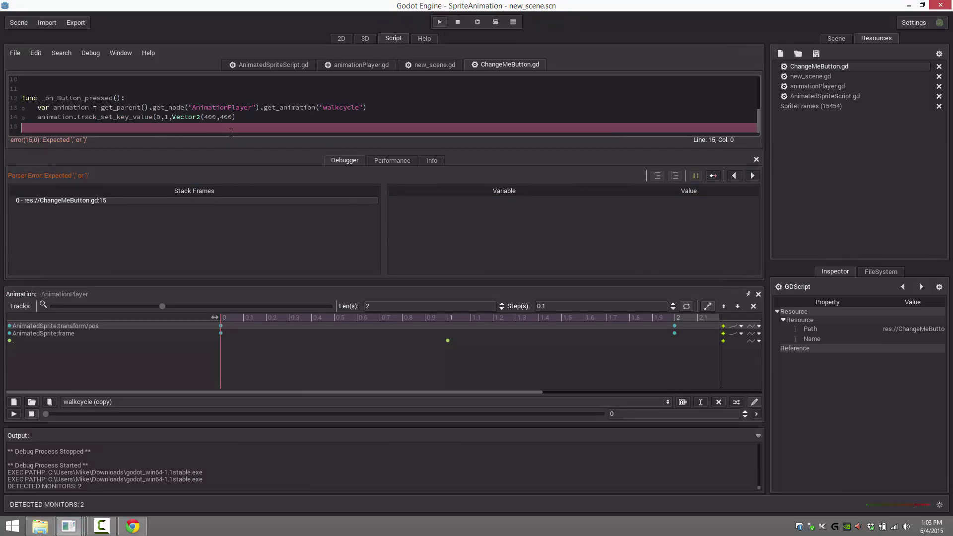
{"action": "left_click", "coordinate": [256, 118]}
{"action": "type", "text": ")"}
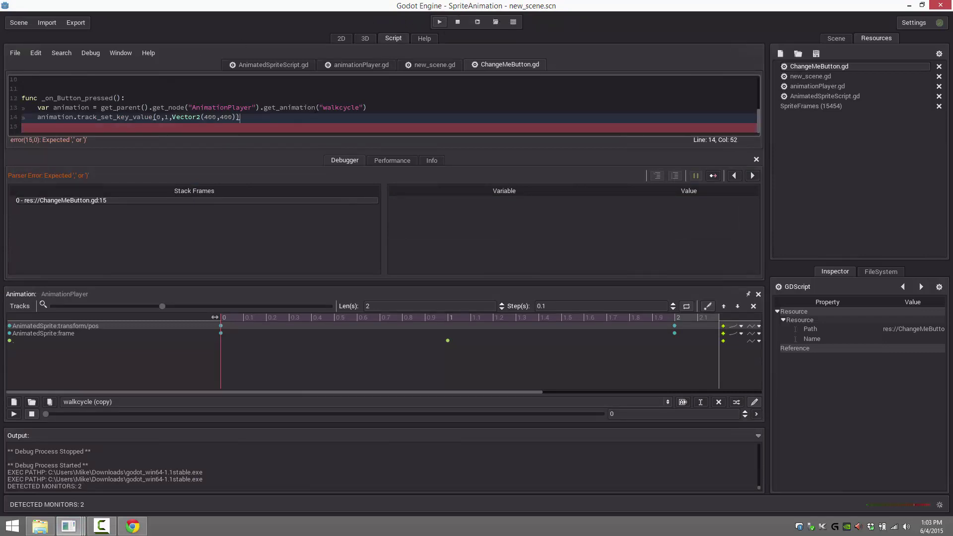
Step: Test the Change ME button in the running project, close the game and return to the 2D scene view
{"action": "left_click", "coordinate": [439, 22]}
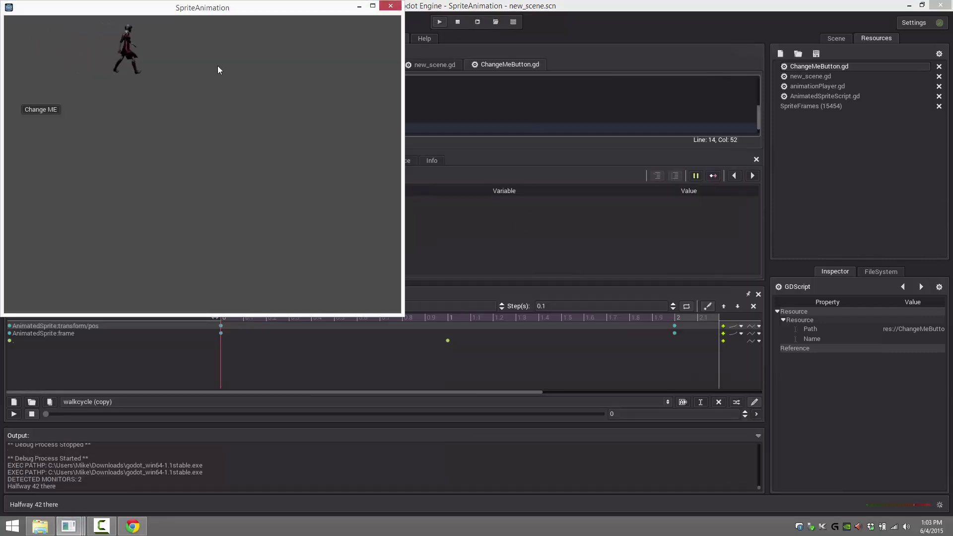
{"action": "left_click", "coordinate": [31, 113]}
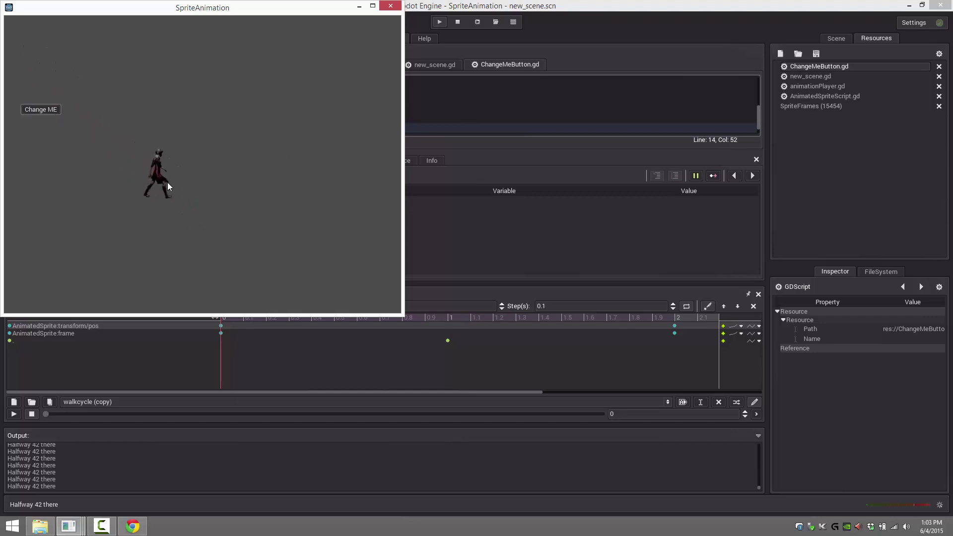
{"action": "left_click", "coordinate": [391, 6]}
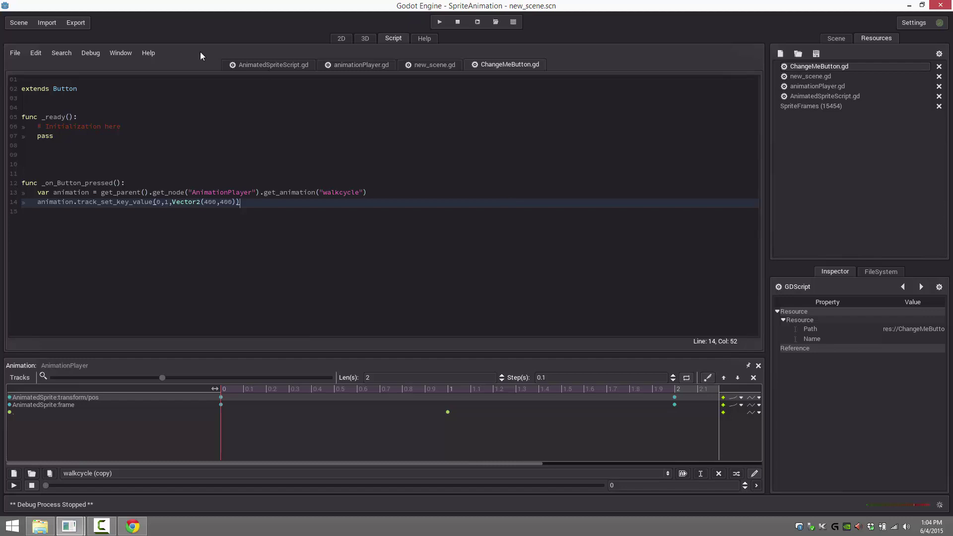
{"action": "left_click", "coordinate": [343, 39]}
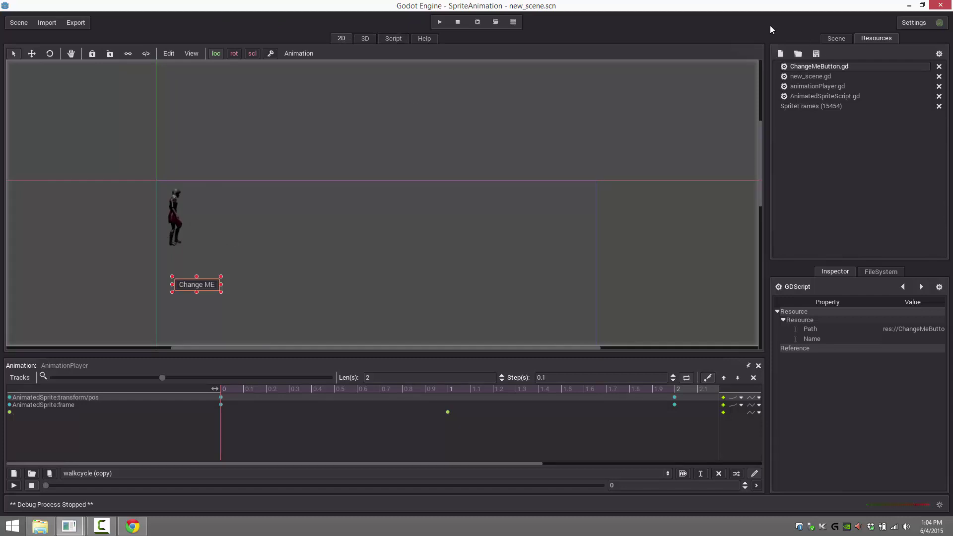
Step: Select the AnimationPlayer and the walking sprite, and scrub the walkcycle (copy) animation from its start to 2 seconds
{"action": "left_click", "coordinate": [834, 39]}
{"action": "left_click", "coordinate": [826, 86]}
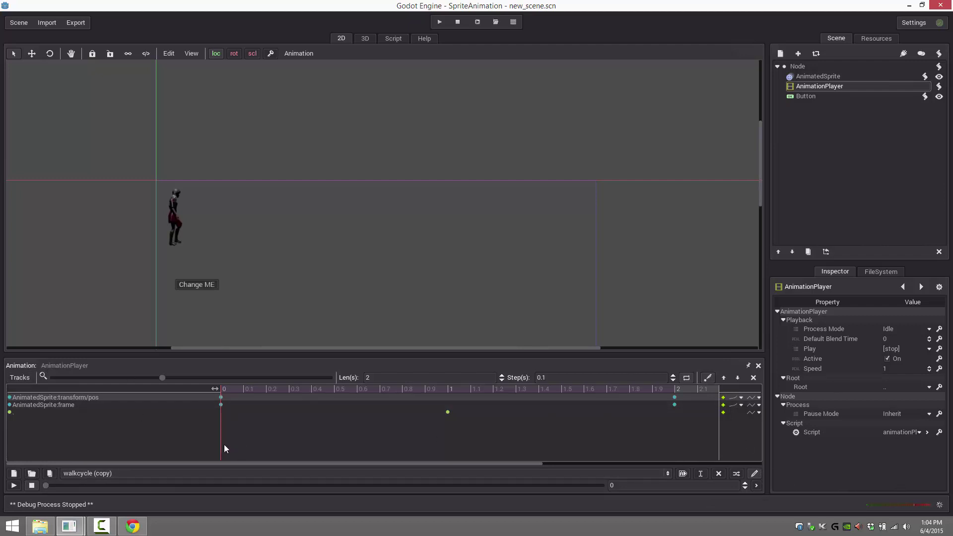
{"action": "left_click", "coordinate": [180, 213]}
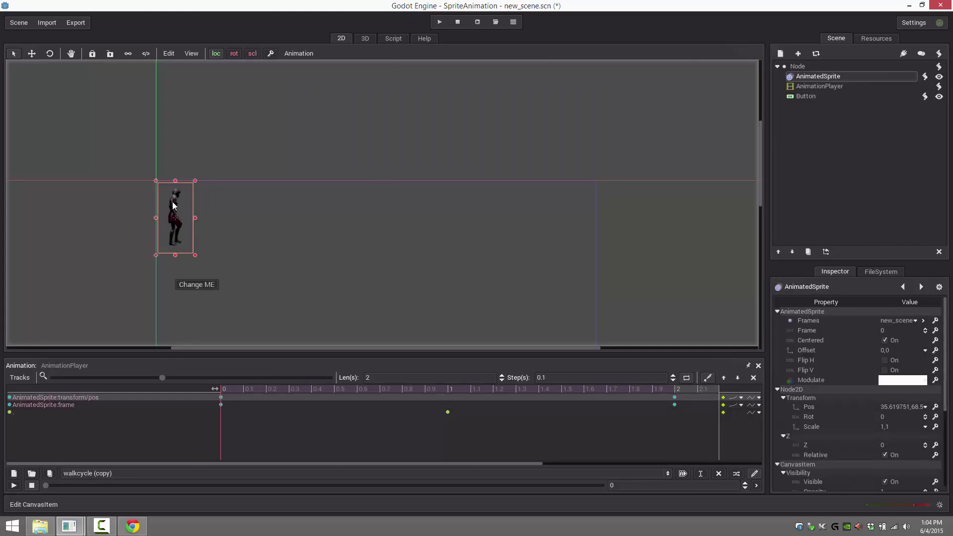
{"action": "left_click", "coordinate": [250, 54]}
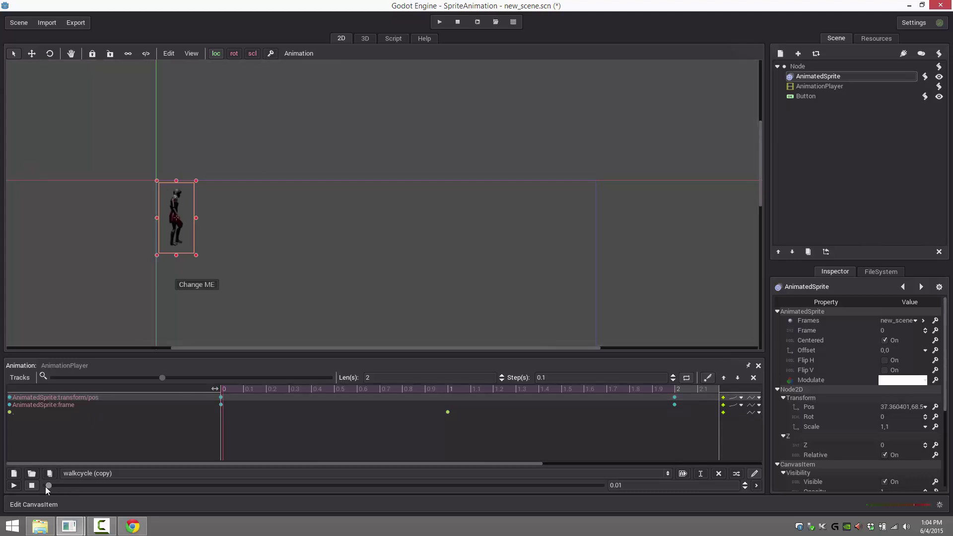
{"action": "left_click_drag", "start_coordinate": [46, 487], "coordinate": [609, 481]}
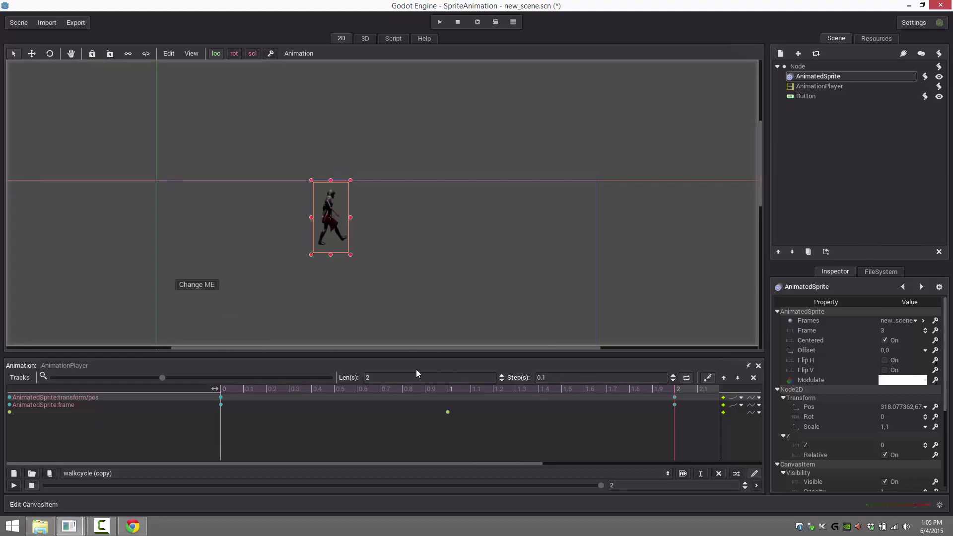
Step: Review the frame track's interpolation options, the arguments of the call key at 1 second, and the available track types
{"action": "left_click", "coordinate": [740, 405]}
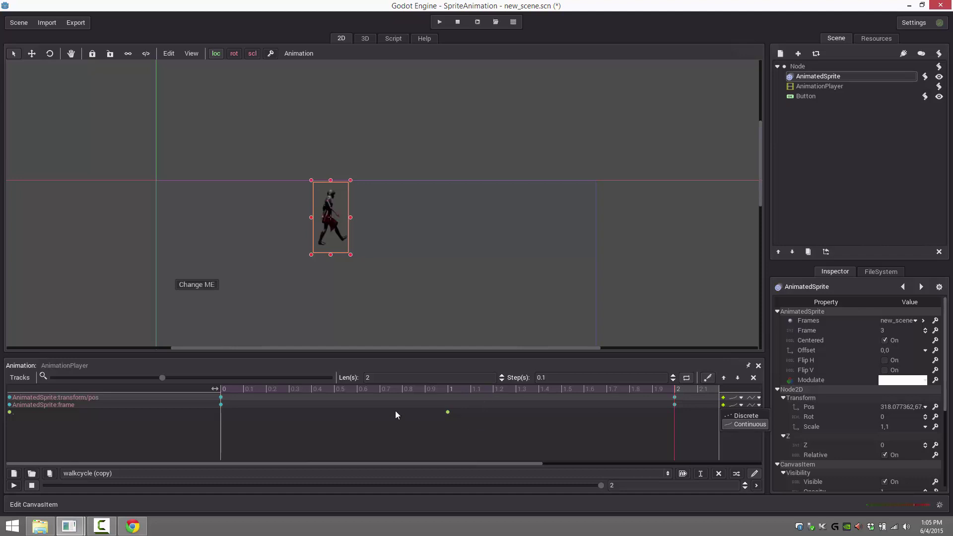
{"action": "left_click", "coordinate": [632, 389]}
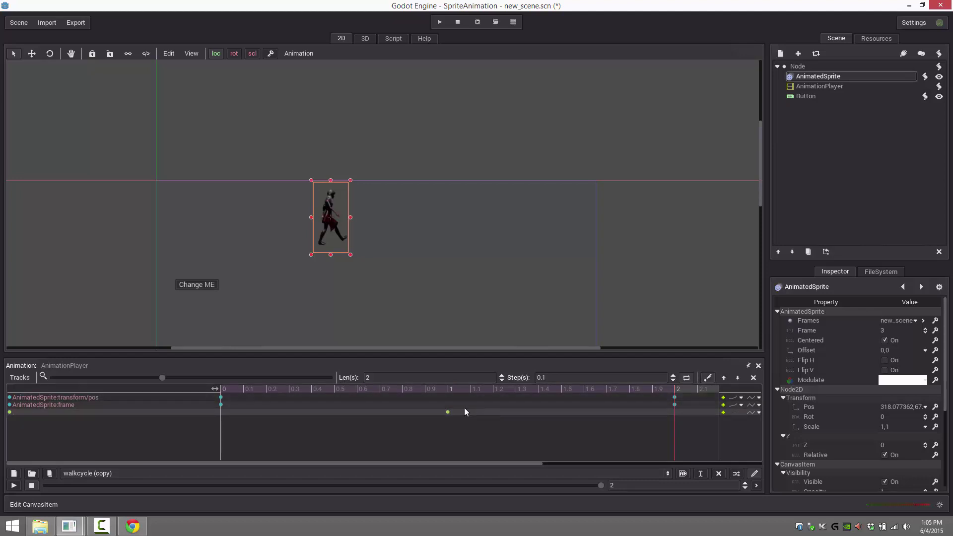
{"action": "left_click", "coordinate": [448, 412]}
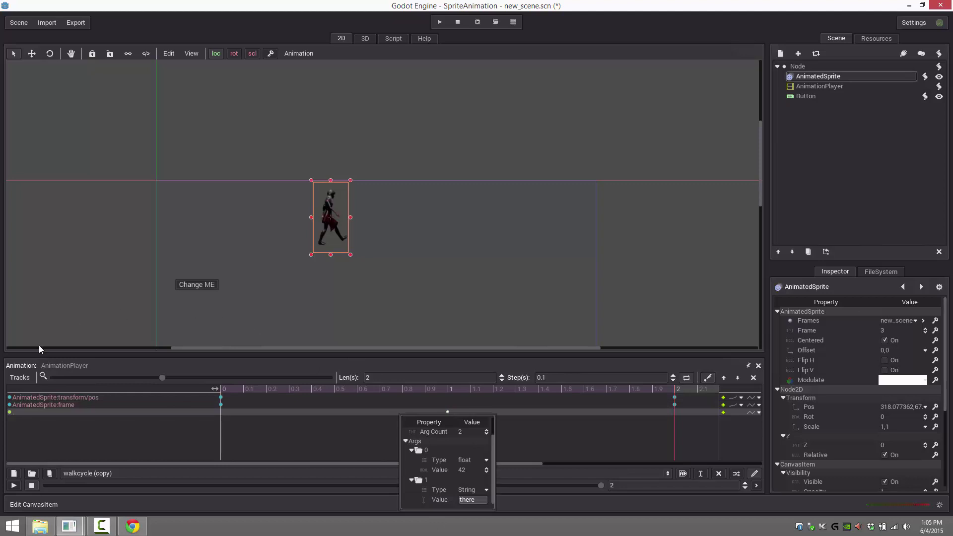
{"action": "left_click", "coordinate": [22, 376]}
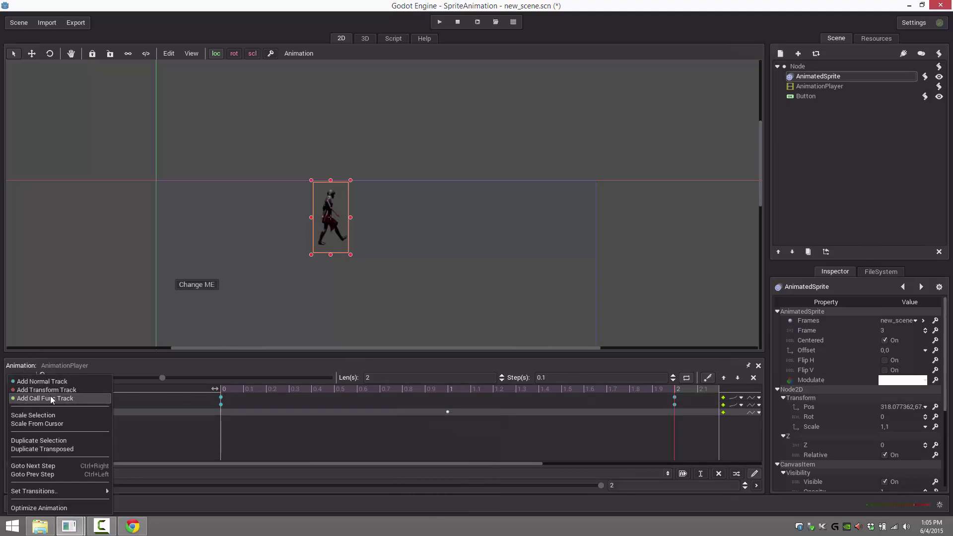
{"action": "left_click", "coordinate": [228, 368]}
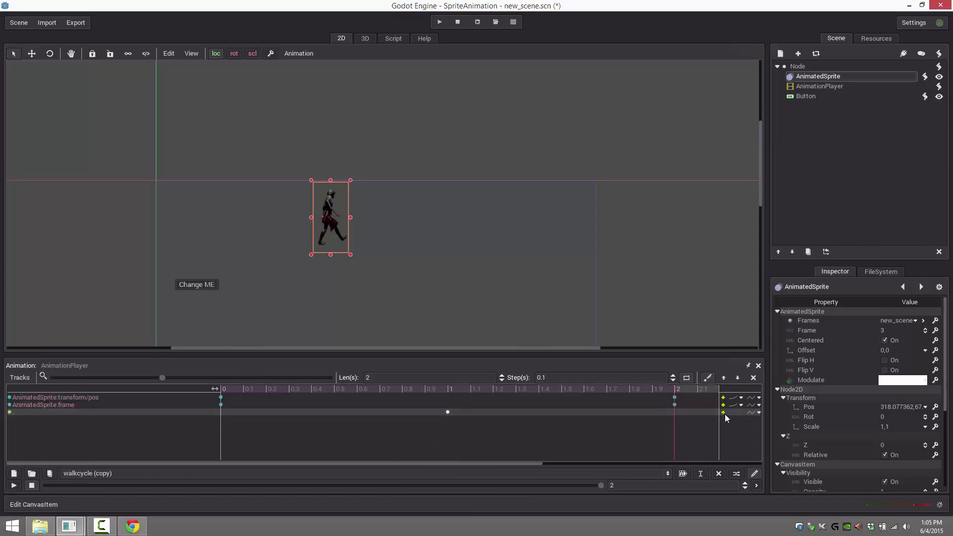
Step: Add a key at 2 seconds on the call track, view its properties, and move it to 1.5 seconds
{"action": "left_click", "coordinate": [723, 412]}
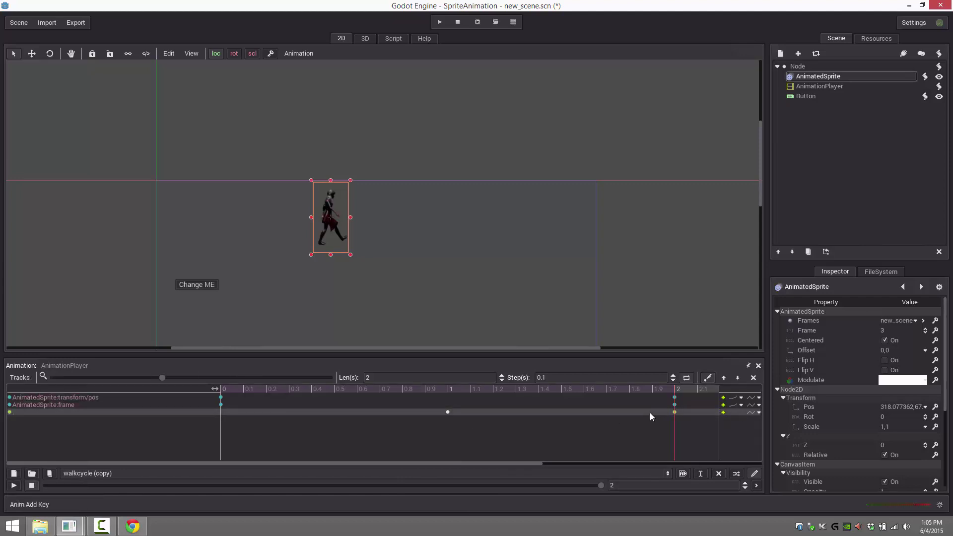
{"action": "left_click_drag", "start_coordinate": [671, 412], "coordinate": [504, 418]}
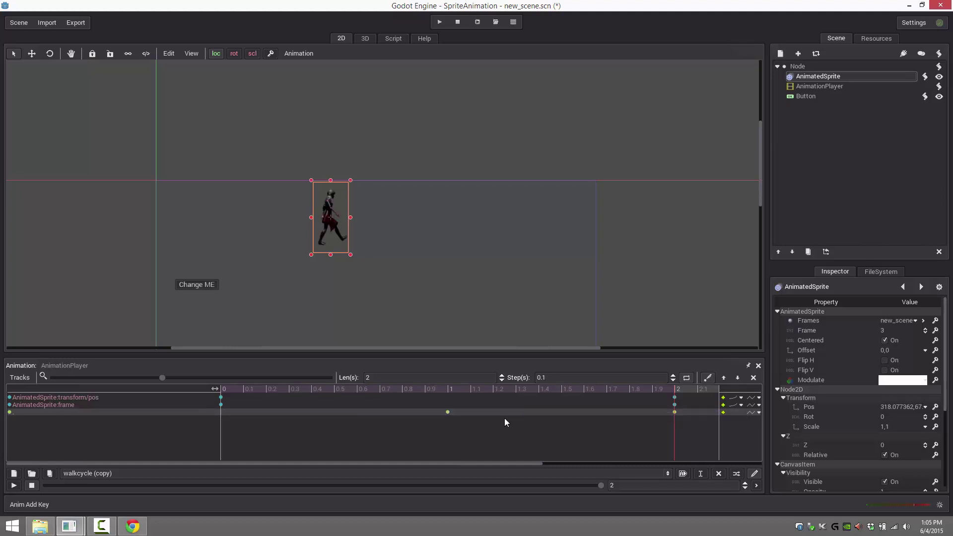
{"action": "left_click", "coordinate": [673, 412]}
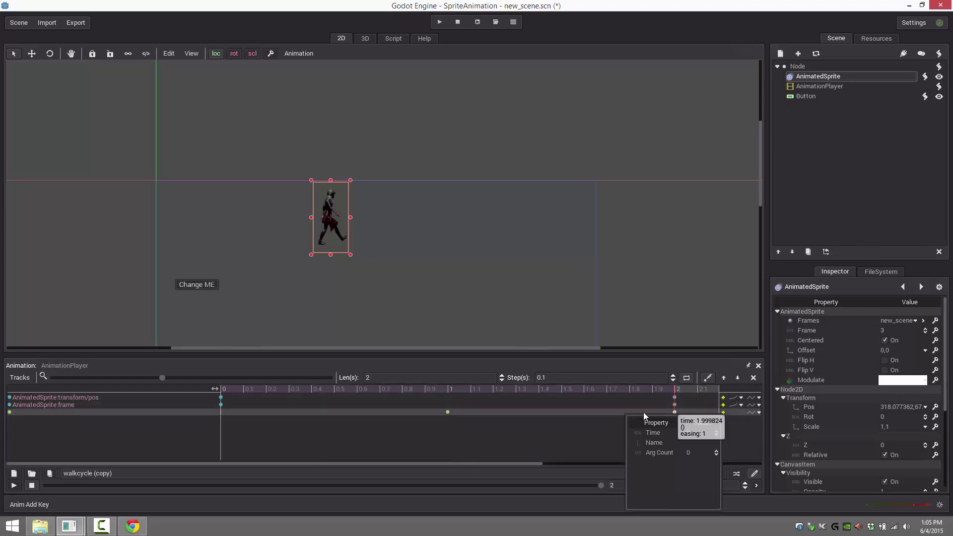
{"action": "left_click", "coordinate": [710, 379]}
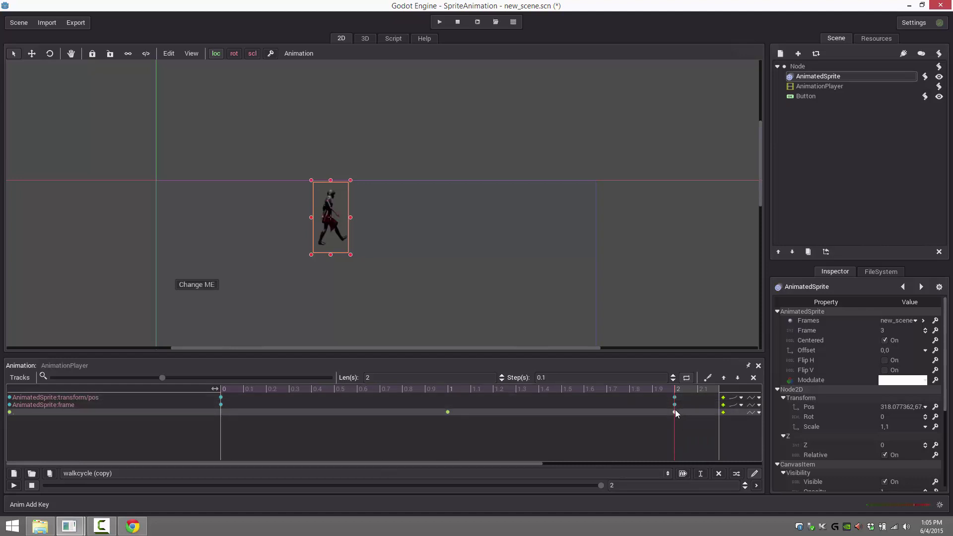
{"action": "left_click_drag", "start_coordinate": [674, 412], "coordinate": [563, 413]}
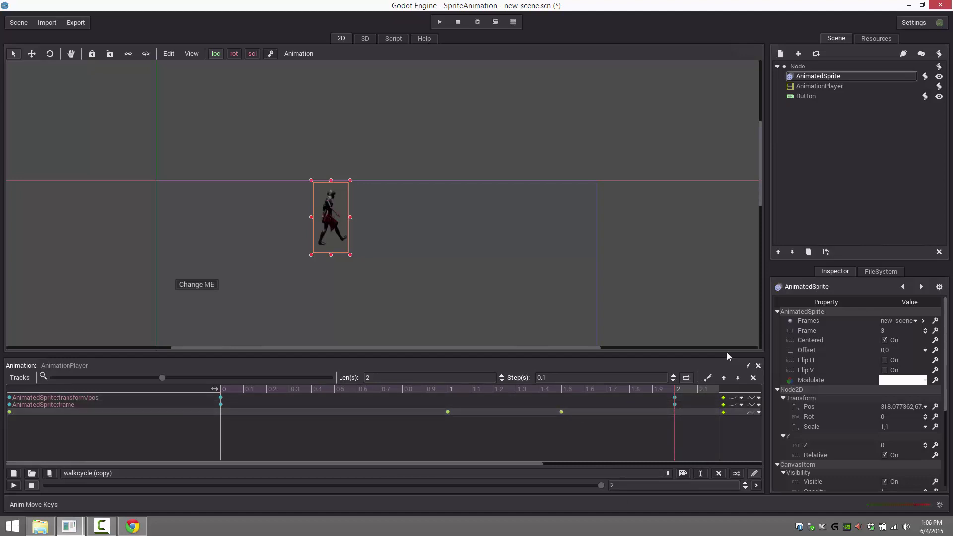
Step: View the properties of the call track's key at 1.5 seconds, turn off key editing and delete that key
{"action": "left_click", "coordinate": [561, 411]}
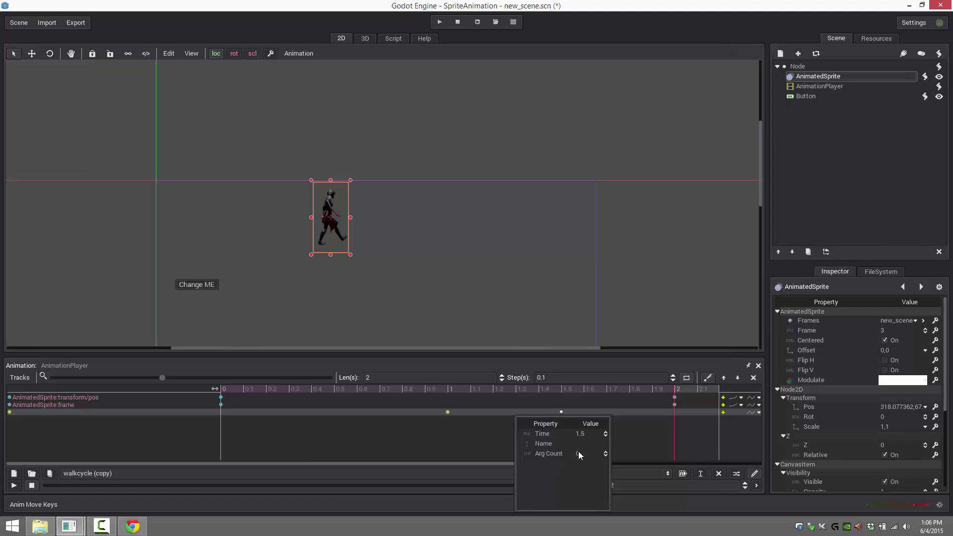
{"action": "left_click", "coordinate": [560, 406]}
{"action": "left_click", "coordinate": [562, 411]}
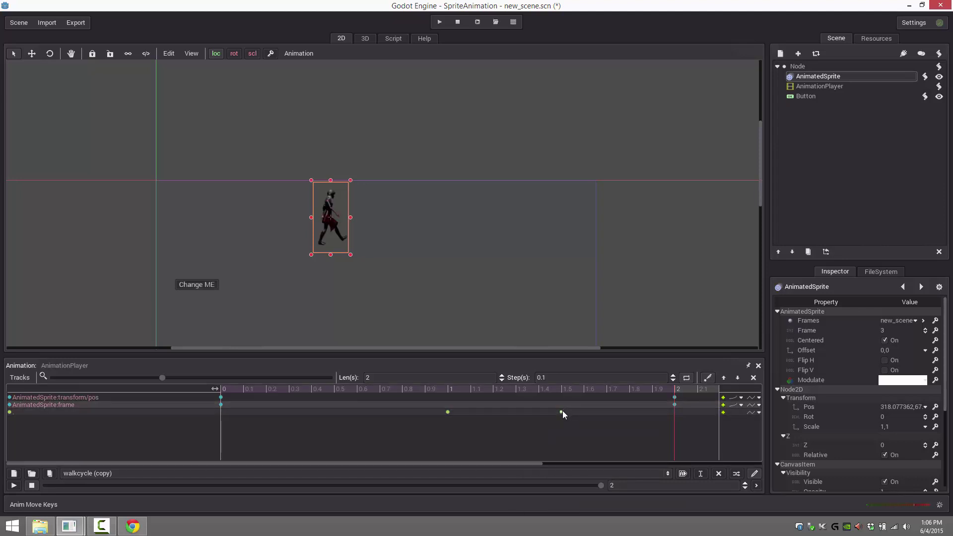
{"action": "left_click", "coordinate": [707, 379]}
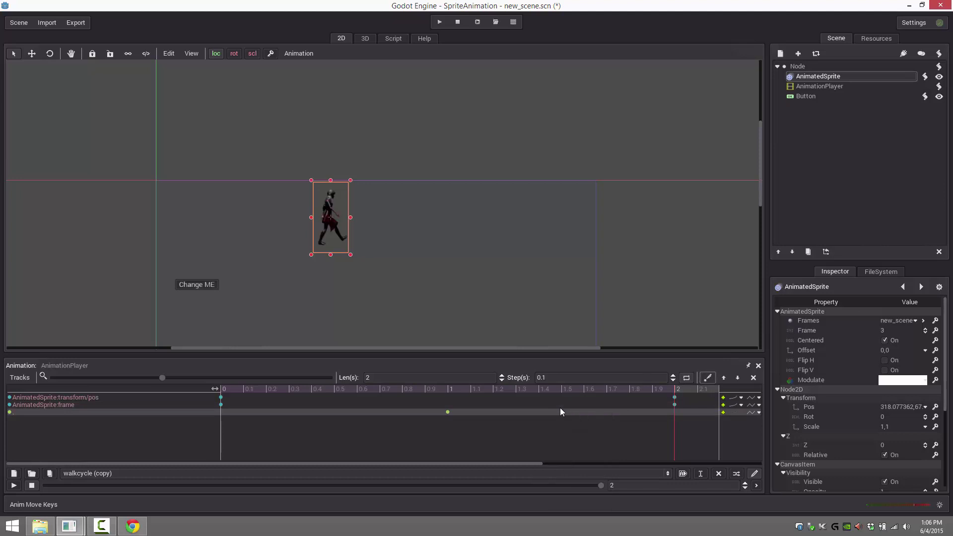
{"action": "left_click", "coordinate": [561, 411]}
{"action": "key", "text": "Delete"}
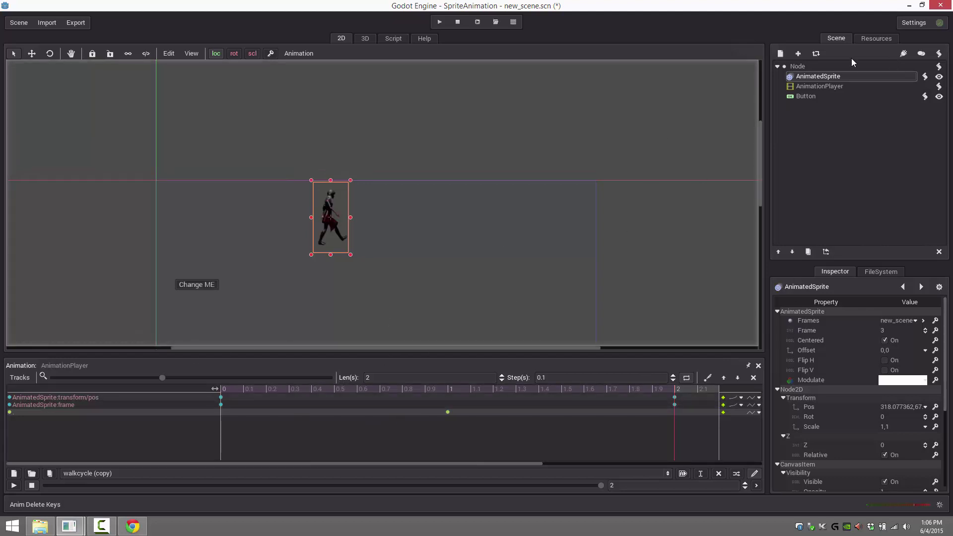
Step: Review the signals available on the AnimationPlayer node and close the connections dialog without connecting any
{"action": "left_click", "coordinate": [806, 88]}
{"action": "left_click", "coordinate": [902, 53]}
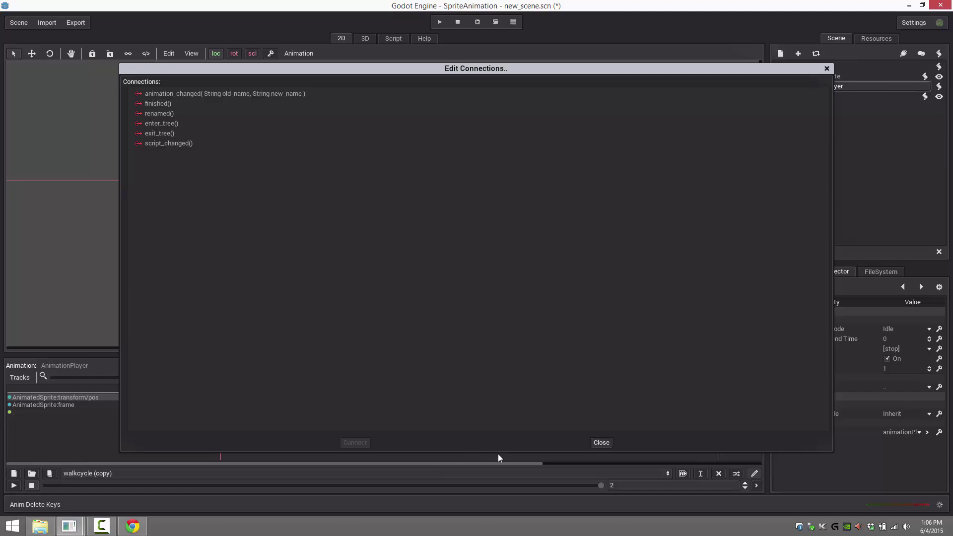
{"action": "left_click", "coordinate": [595, 442]}
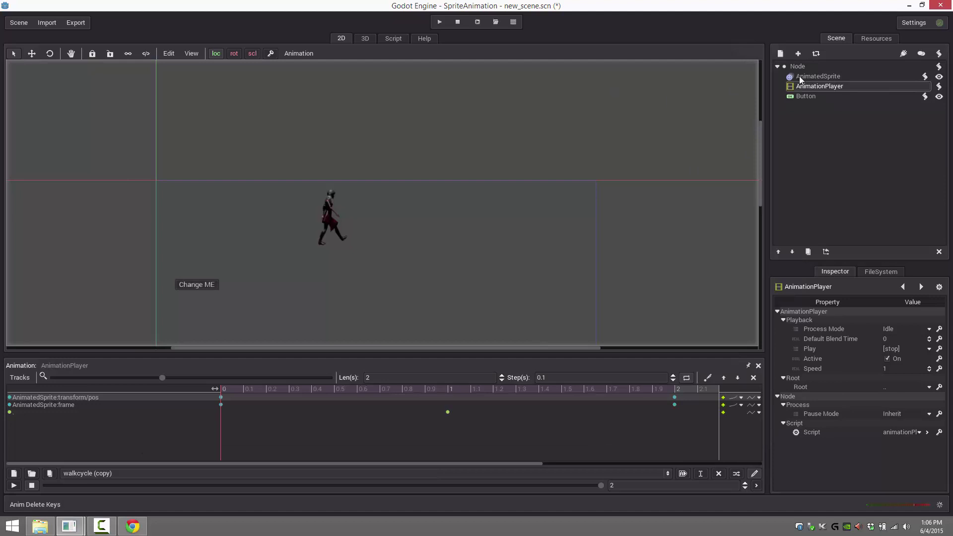
Step: Select the Button node and show the ChangeMeButton.gd script in the code editor
{"action": "double_click", "coordinate": [795, 95]}
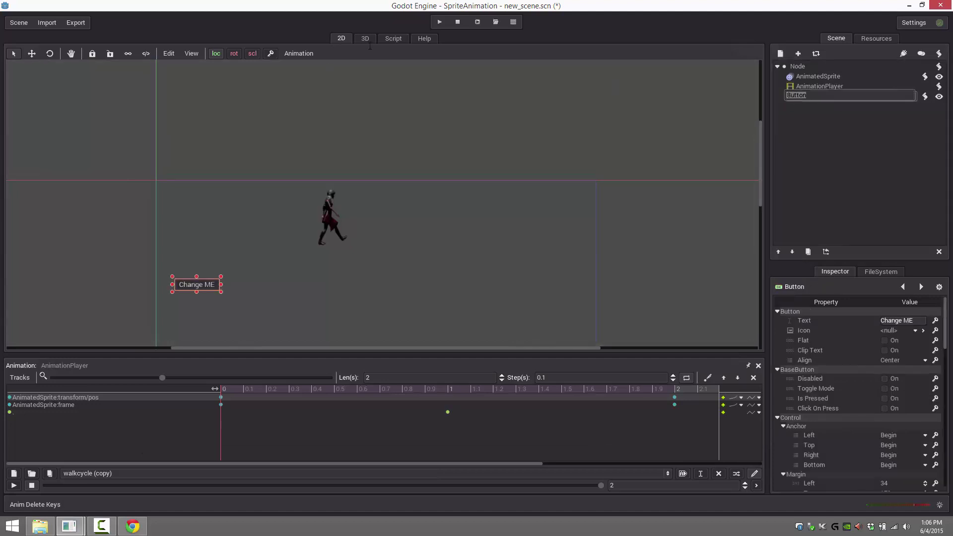
{"action": "left_click", "coordinate": [387, 39]}
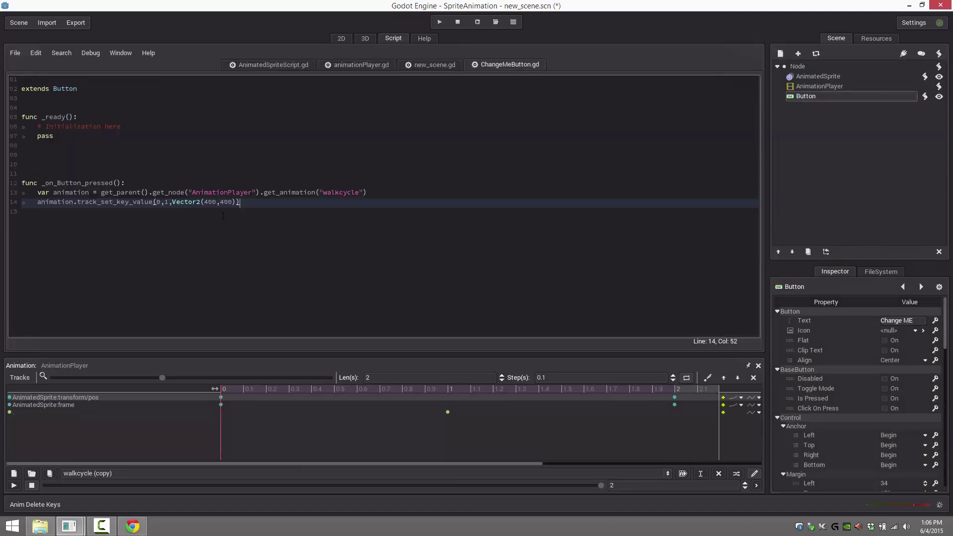